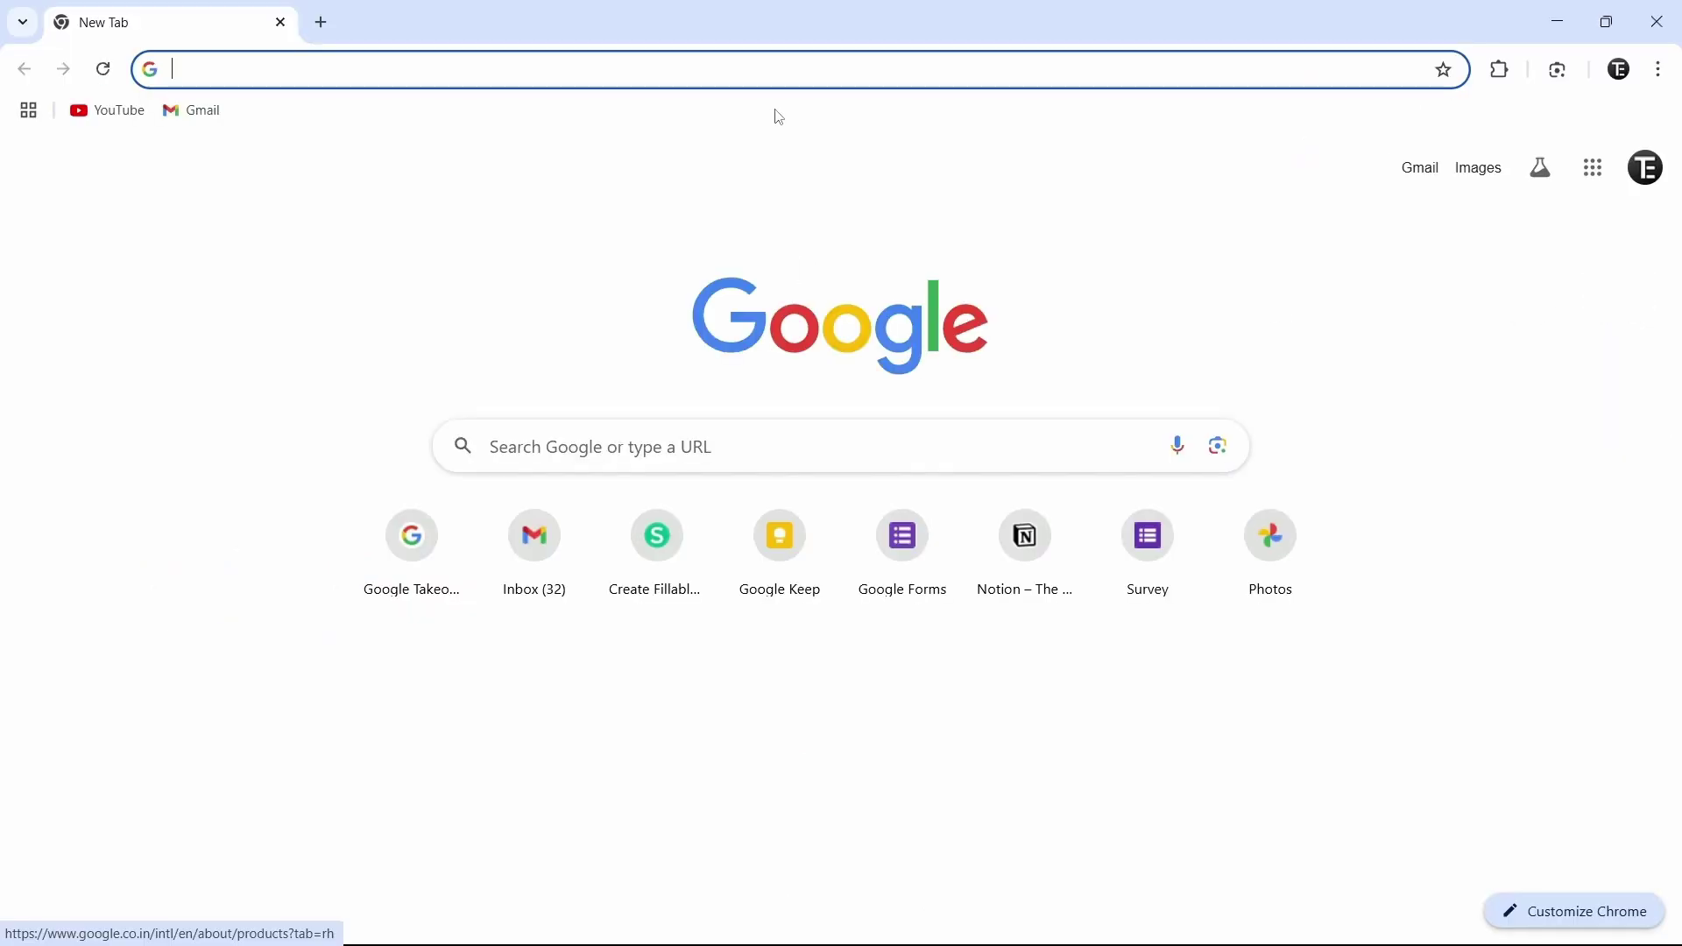
Load keep.google.com in a new Chrome tab
{"action": "type", "text": "keep.google.com"}
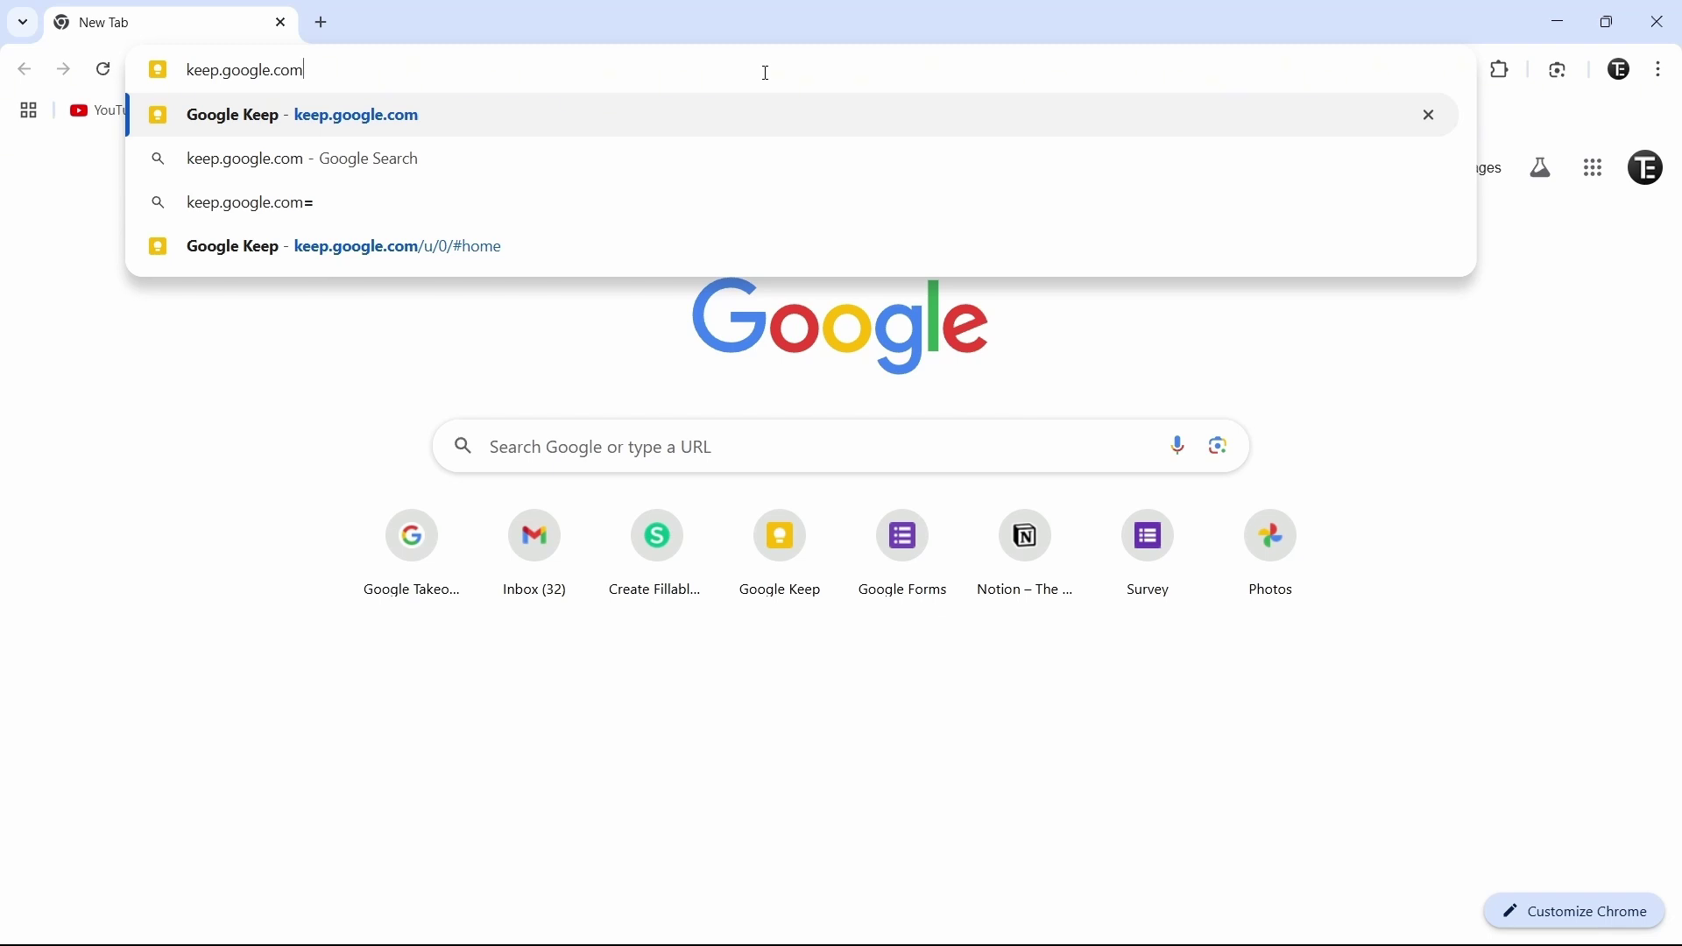
{"action": "key", "text": "Return"}
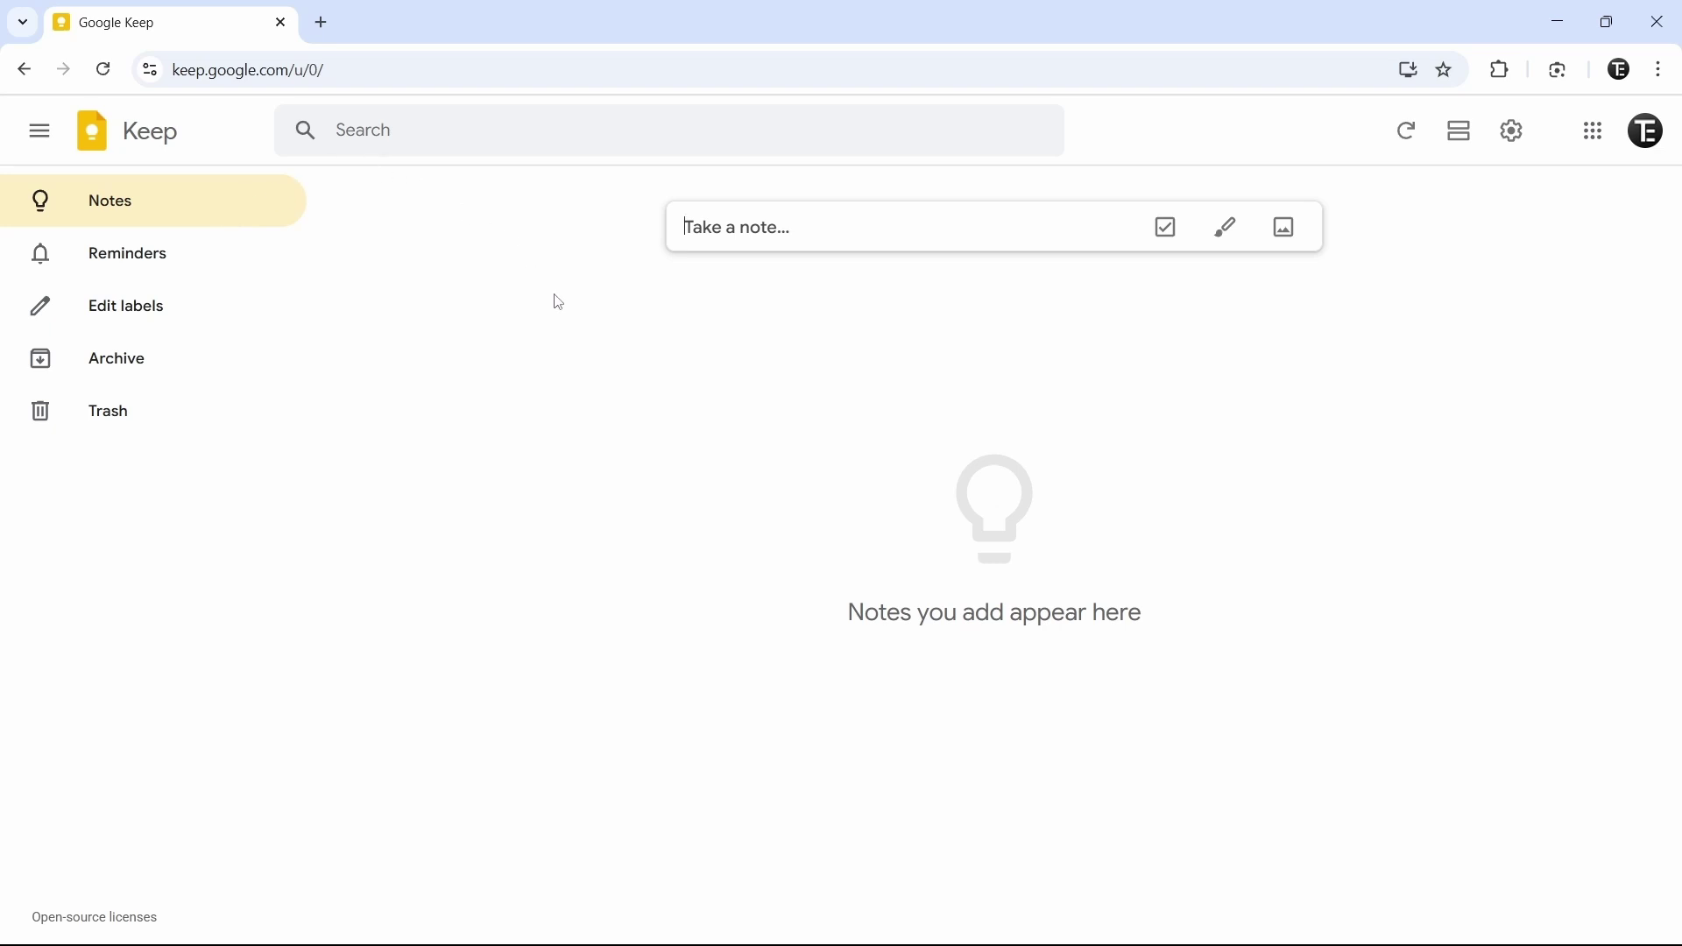
{"action": "left_click", "coordinate": [208, 273]}
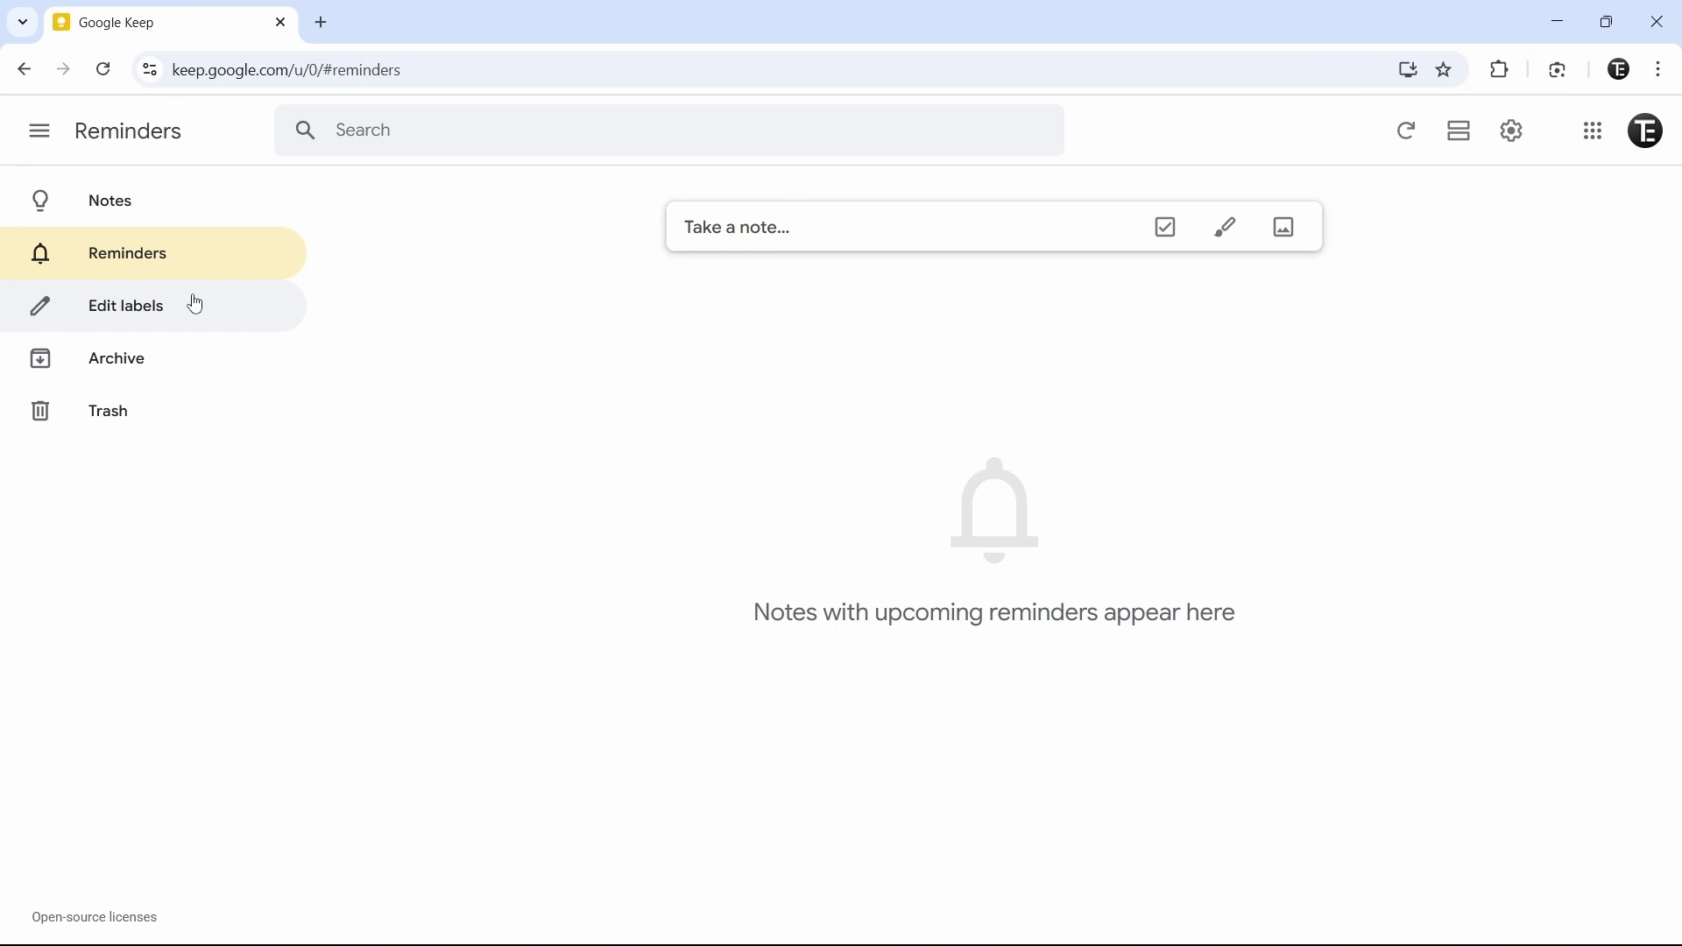
{"action": "left_click", "coordinate": [114, 202]}
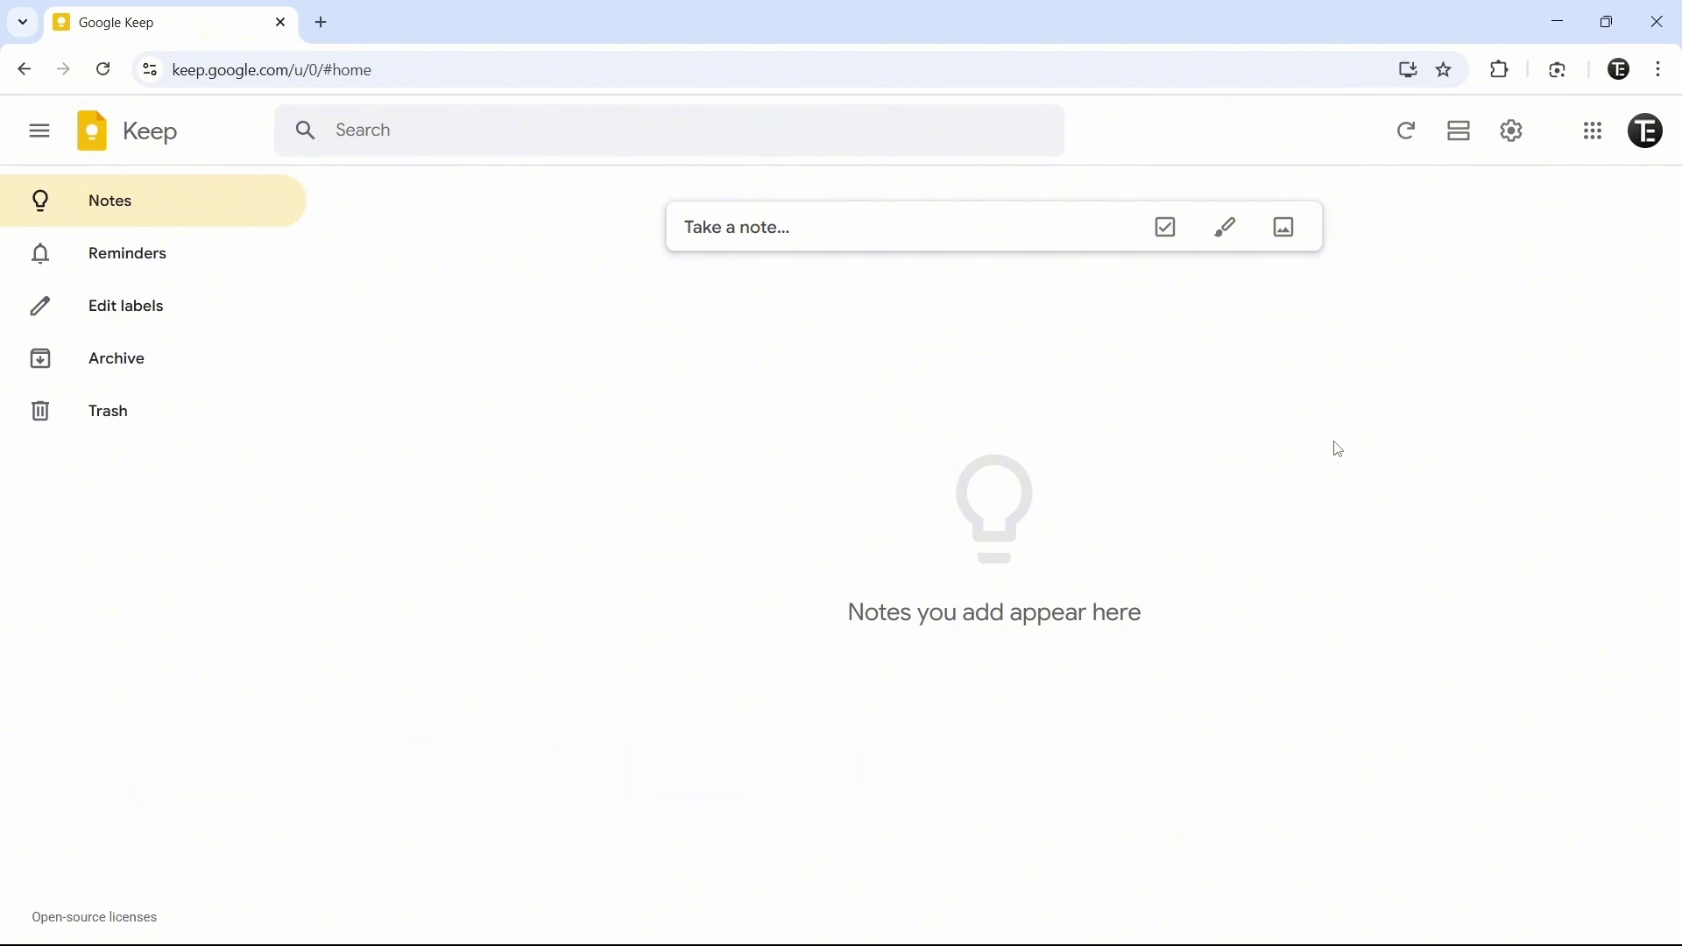
Create a note titled 'Things to buy' with the body 'water, food....'
{"action": "left_click", "coordinate": [728, 227]}
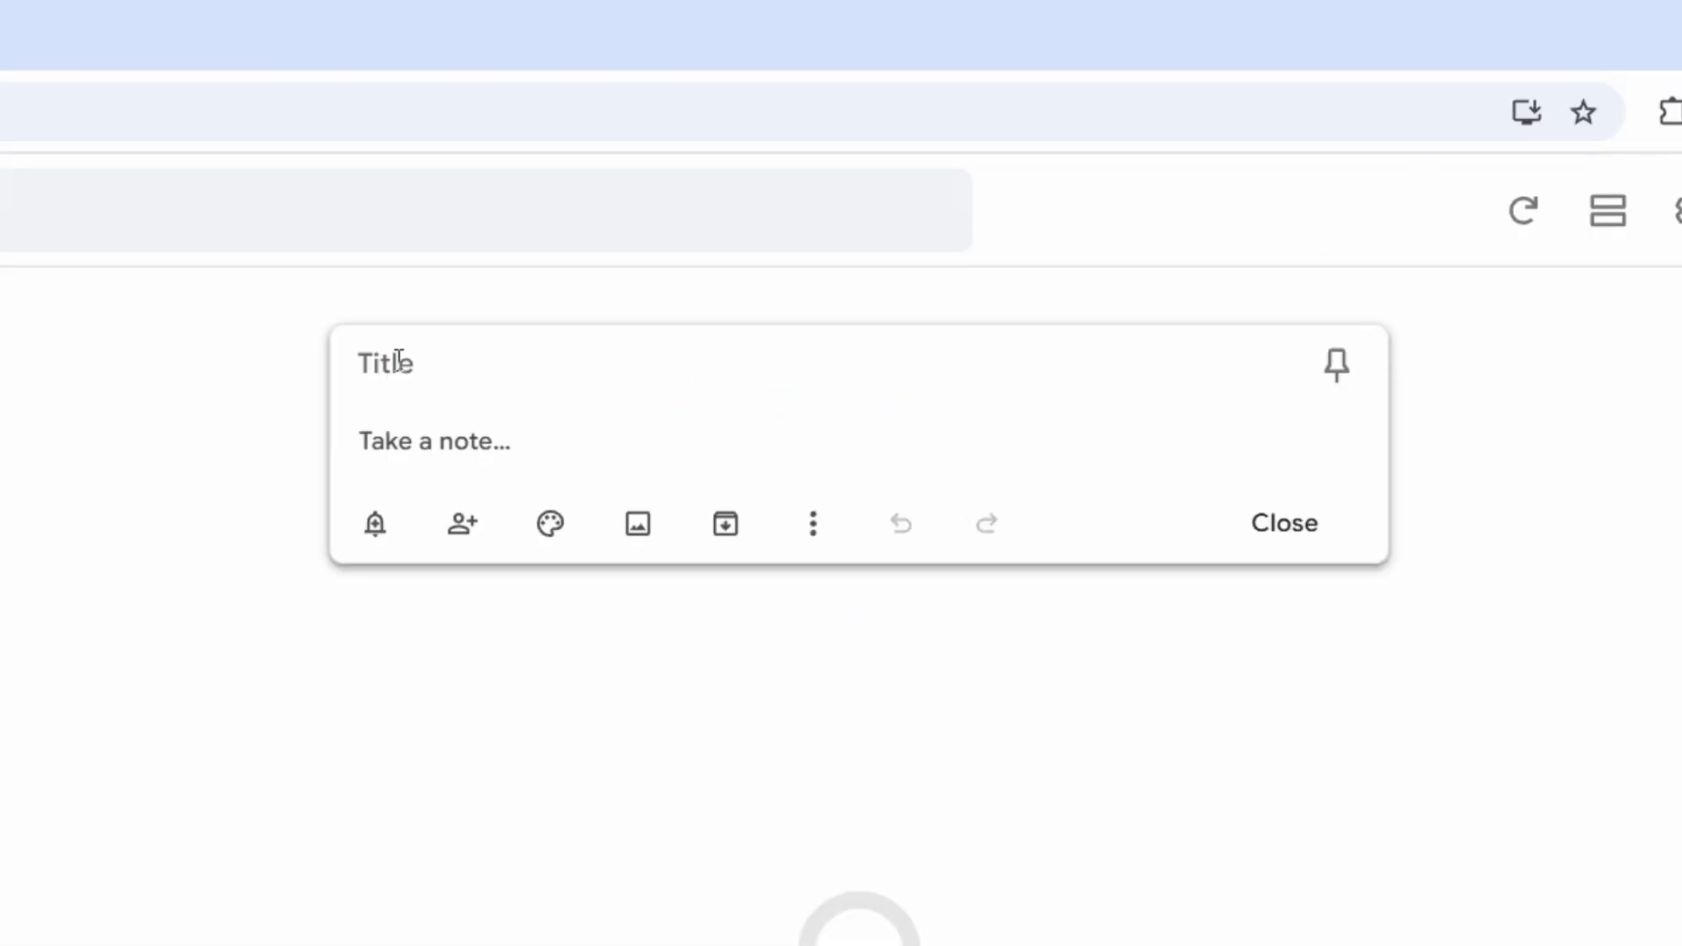
{"action": "left_click", "coordinate": [404, 368]}
{"action": "type", "text": "Things to buy"}
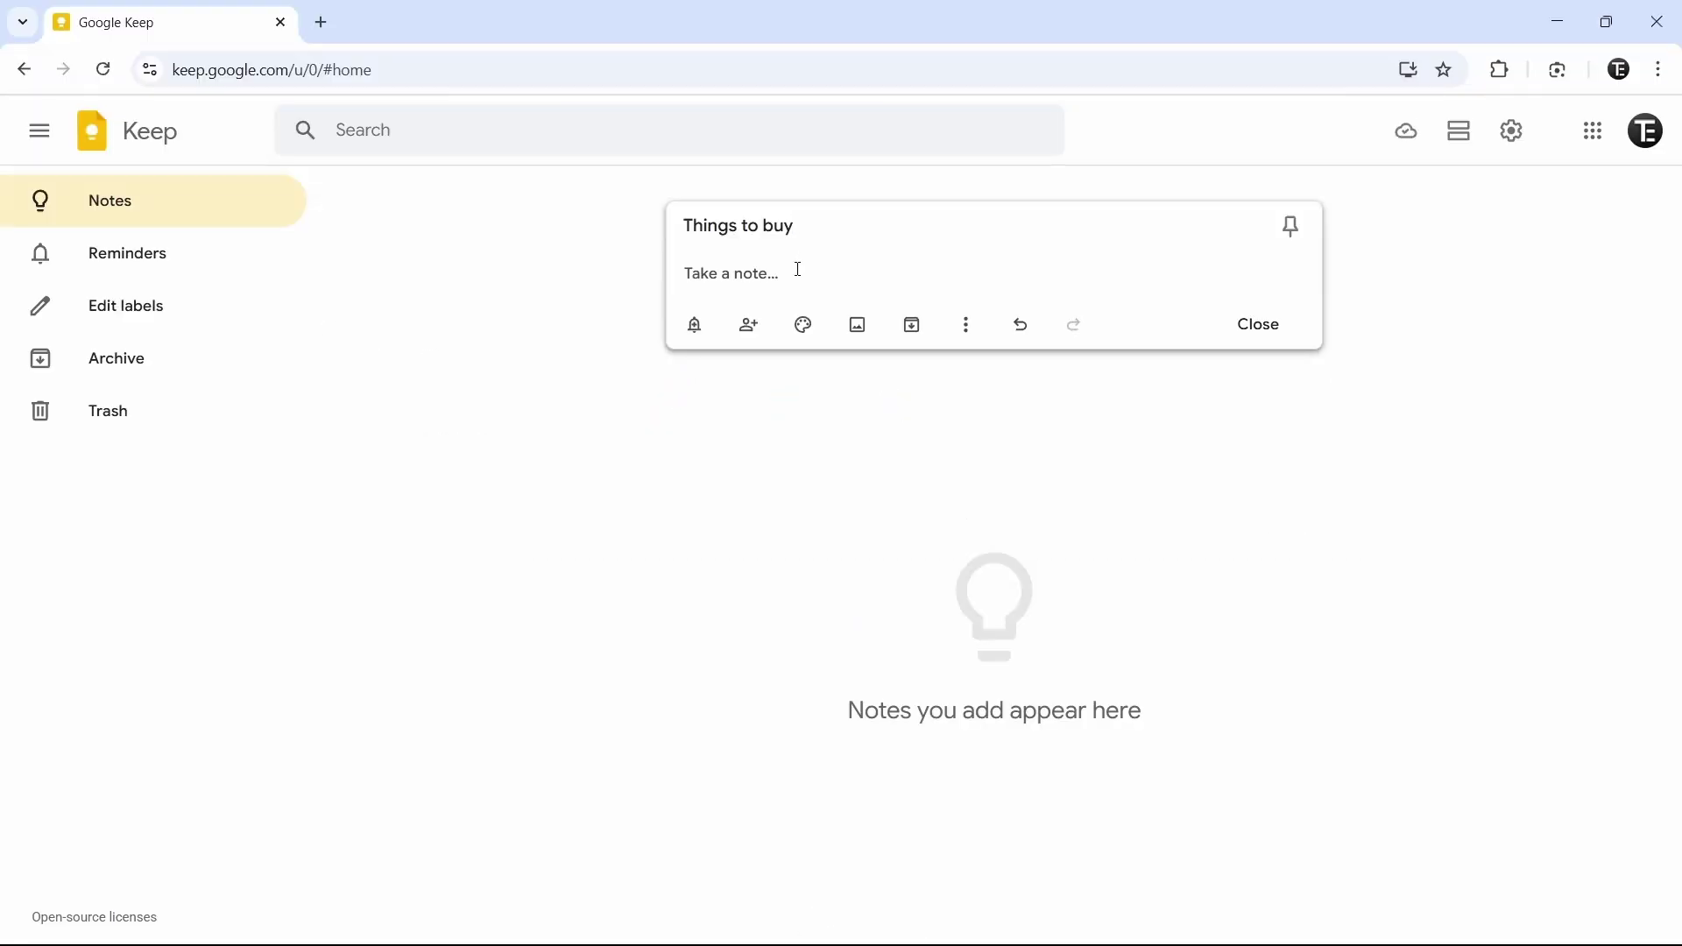
{"action": "left_click", "coordinate": [836, 270]}
{"action": "type", "text": "water, food...."}
{"action": "left_click", "coordinate": [1240, 331]}
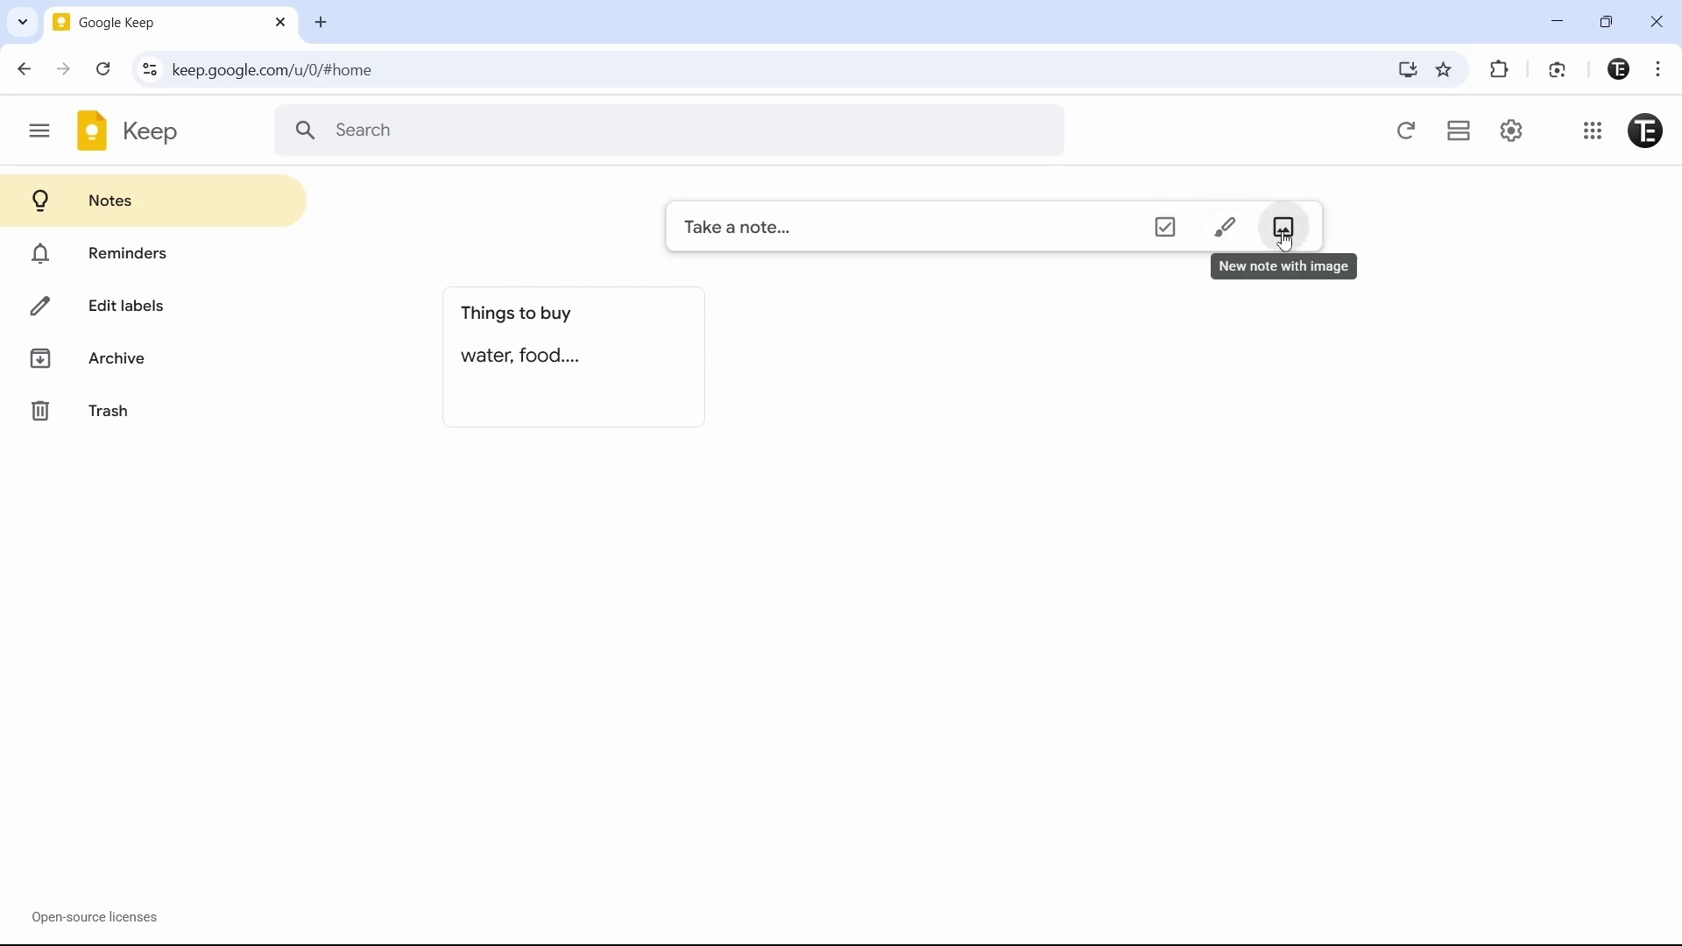
Create the 'left to do' checklist with items buy groceries and sub to tech is easy
{"action": "left_click", "coordinate": [1166, 235]}
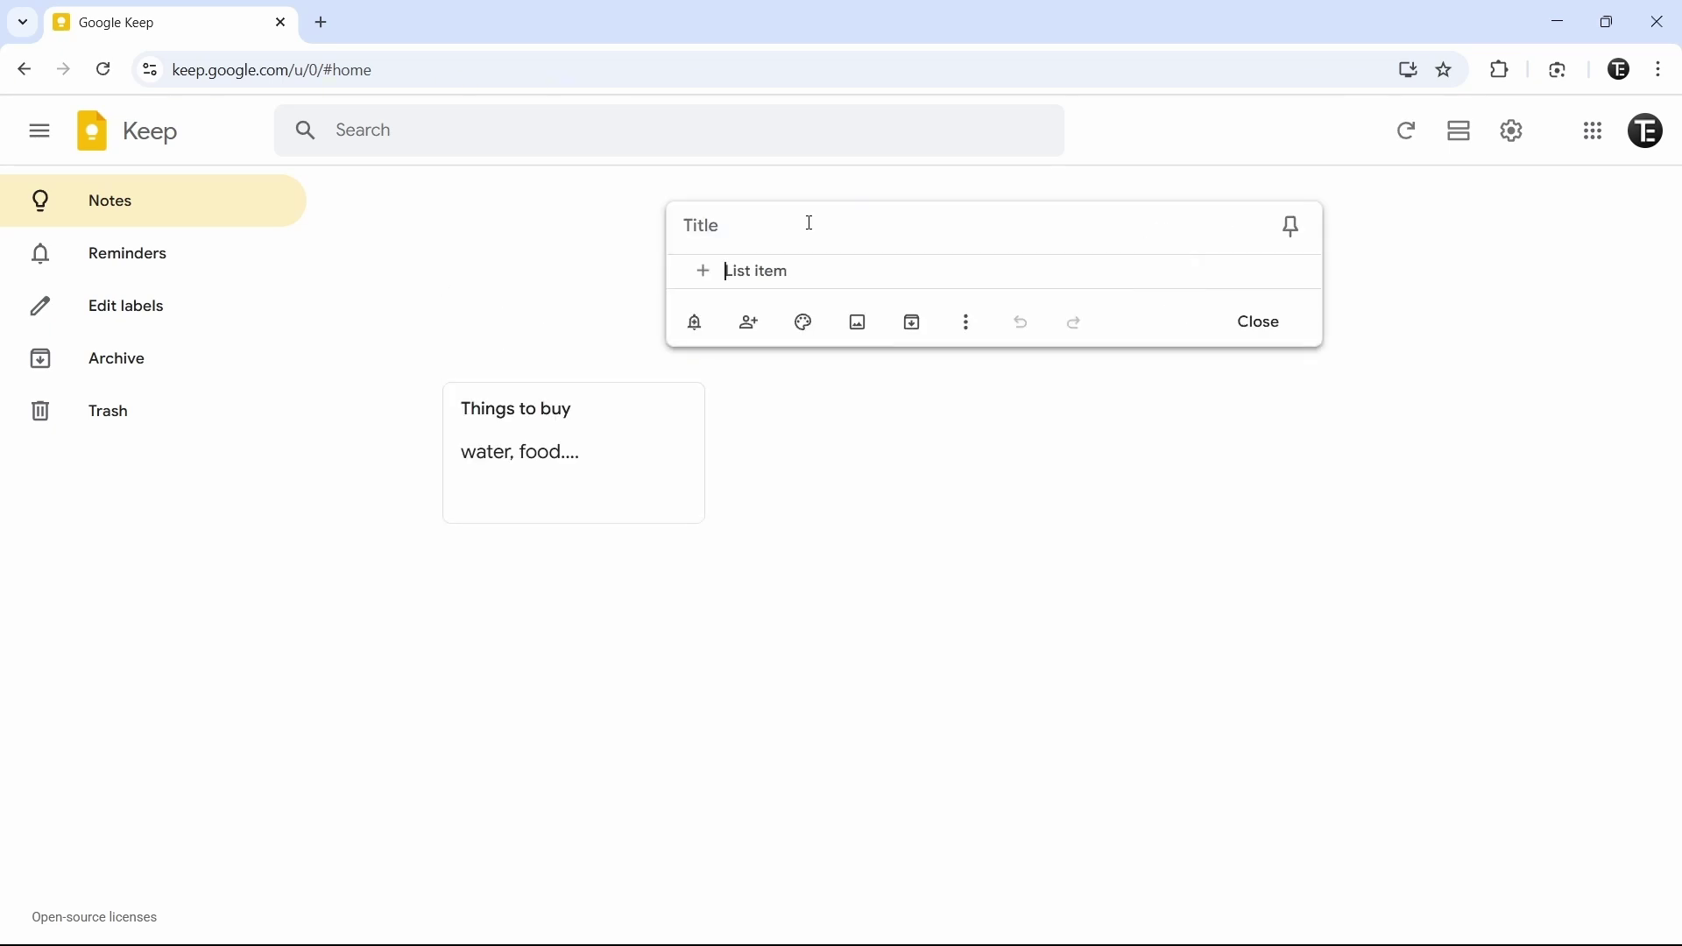
{"action": "left_click", "coordinate": [705, 227]}
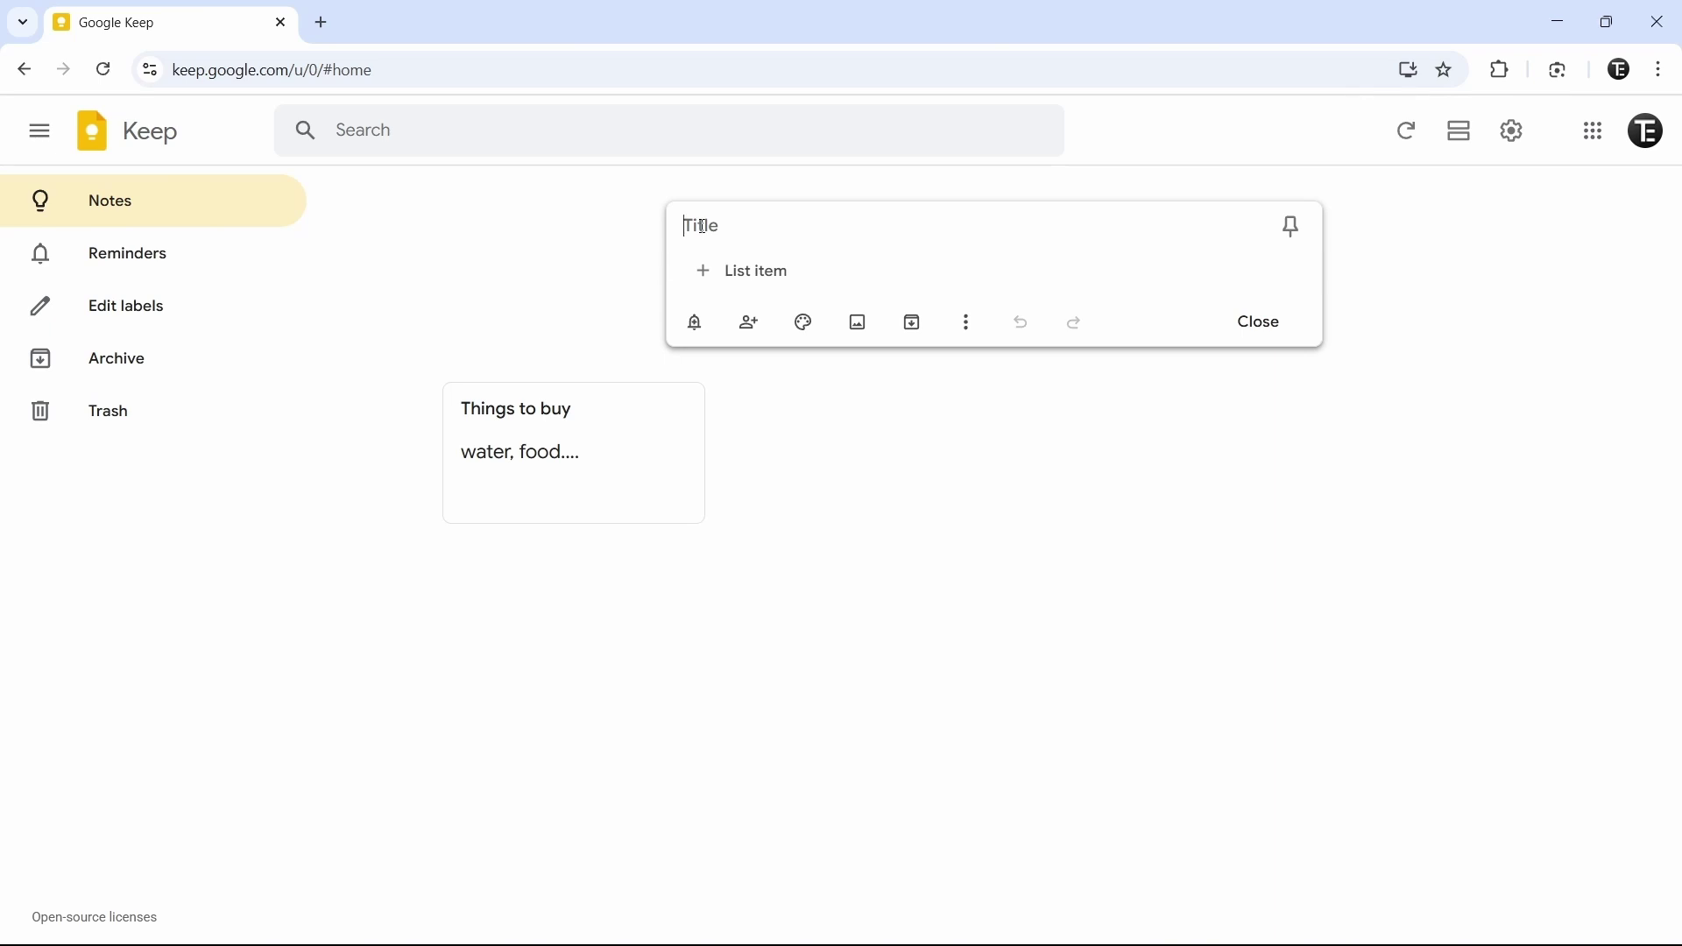
{"action": "type", "text": "left to do"}
{"action": "left_click", "coordinate": [770, 274]}
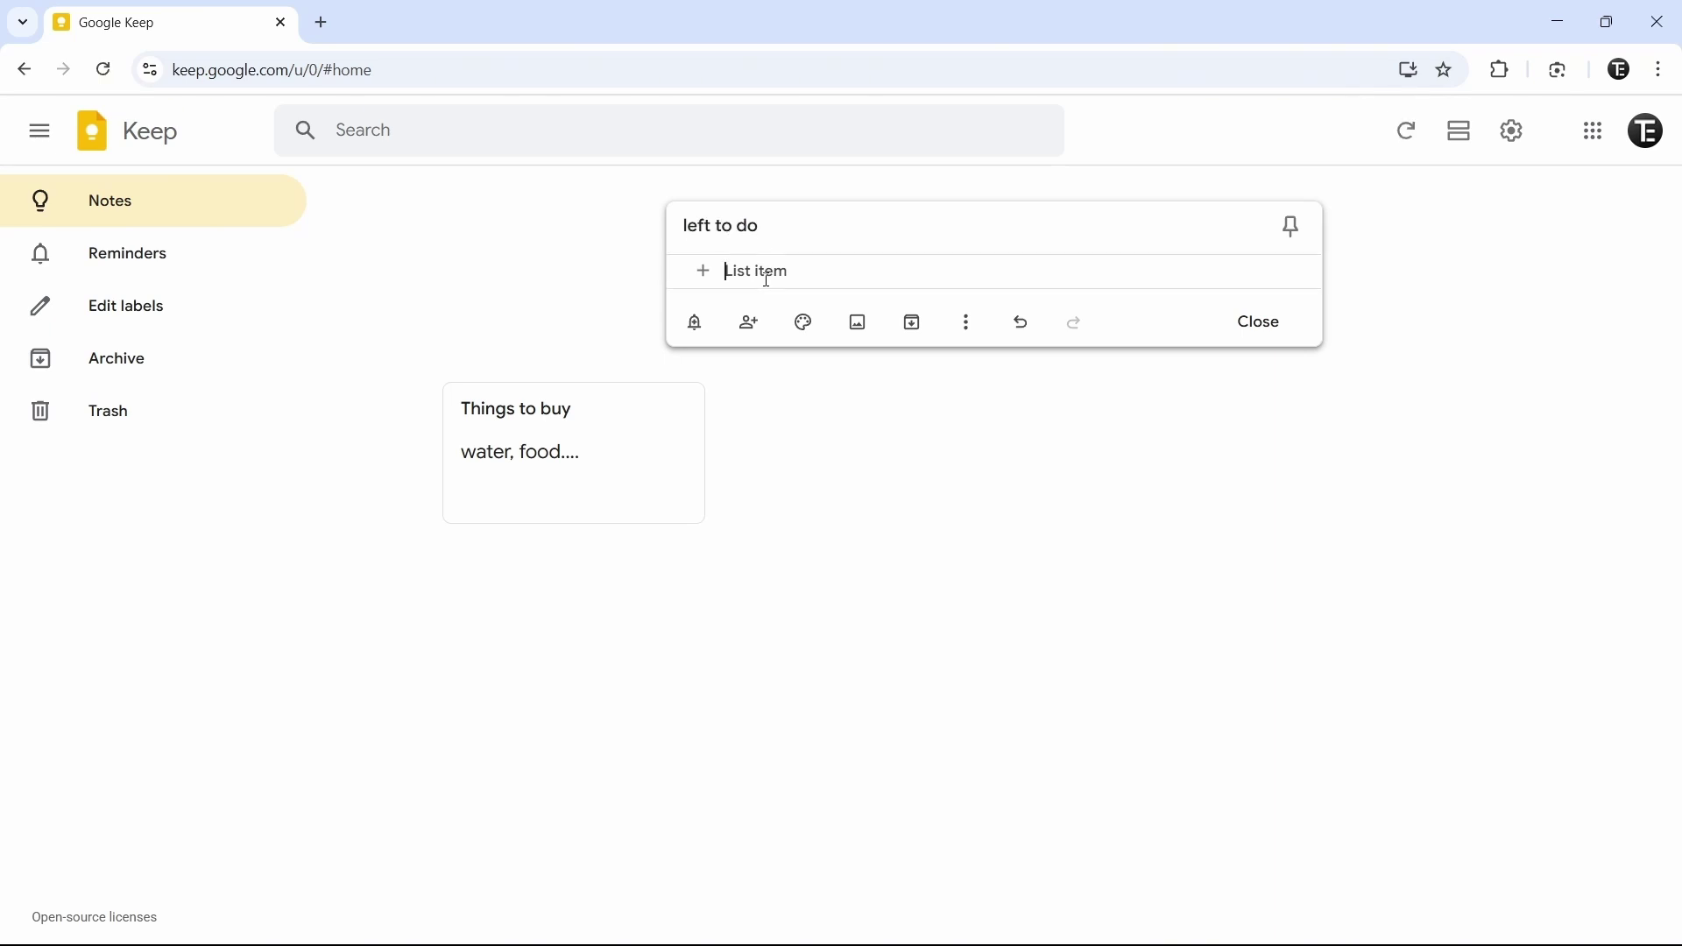
{"action": "type", "text": "buy groceries sub to tech is easy"}
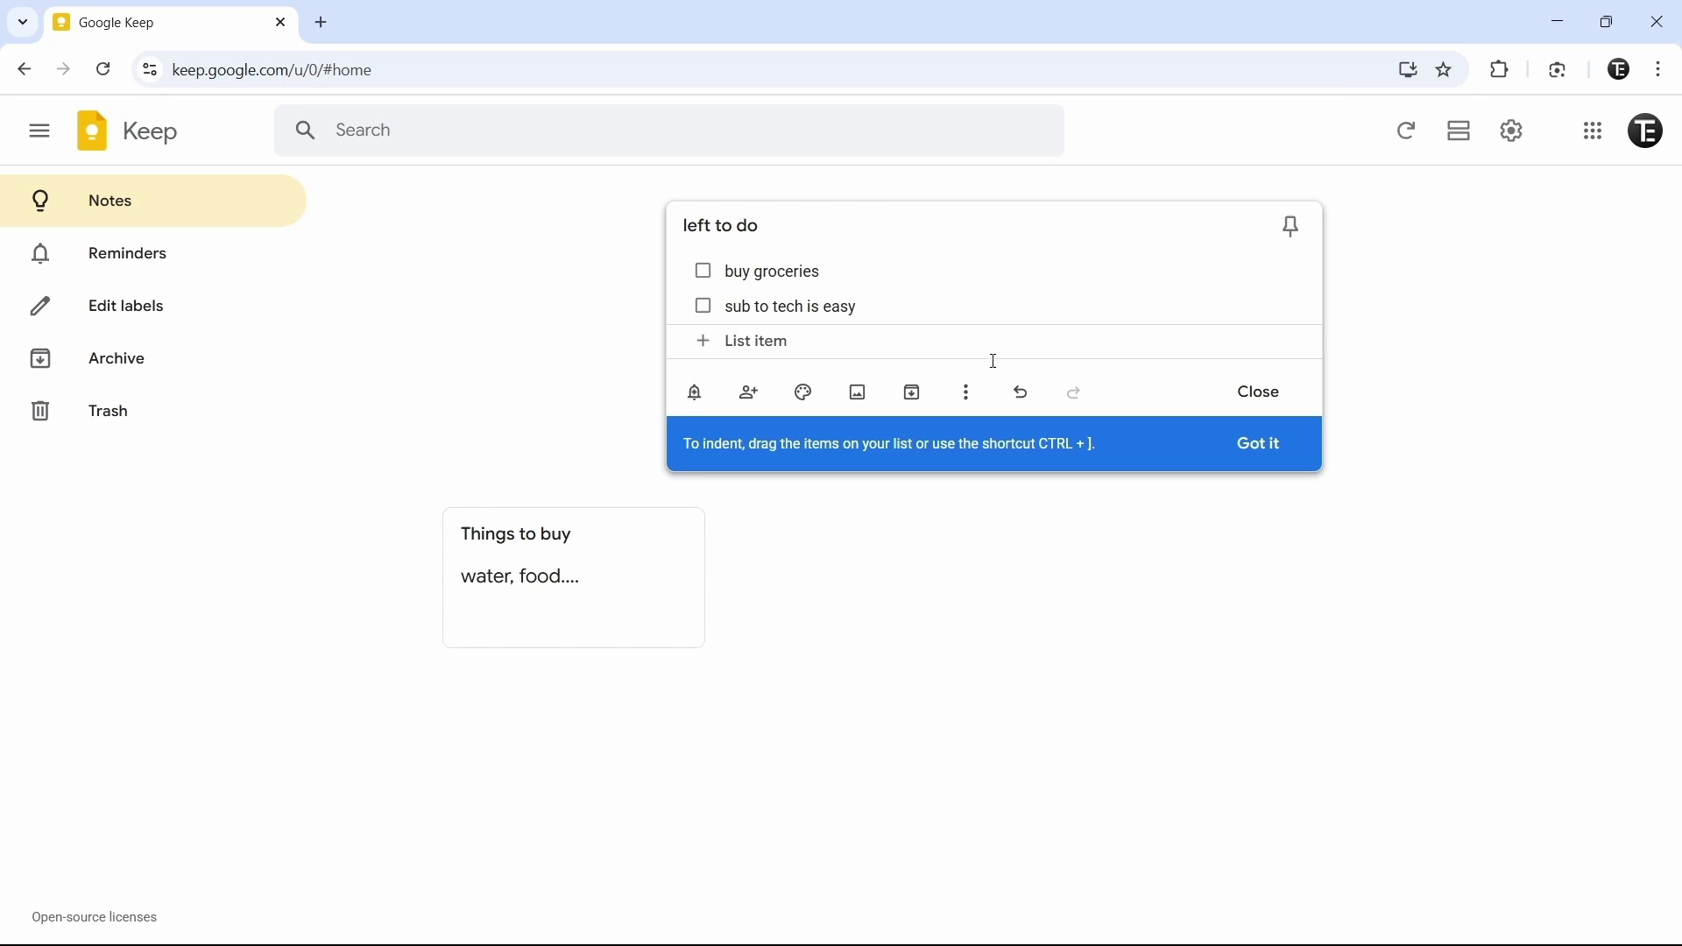
{"action": "left_click", "coordinate": [1240, 391]}
Add a note titled 'random note' reading 'nothing to say :('
{"action": "mouse_move", "coordinate": [657, 353]}
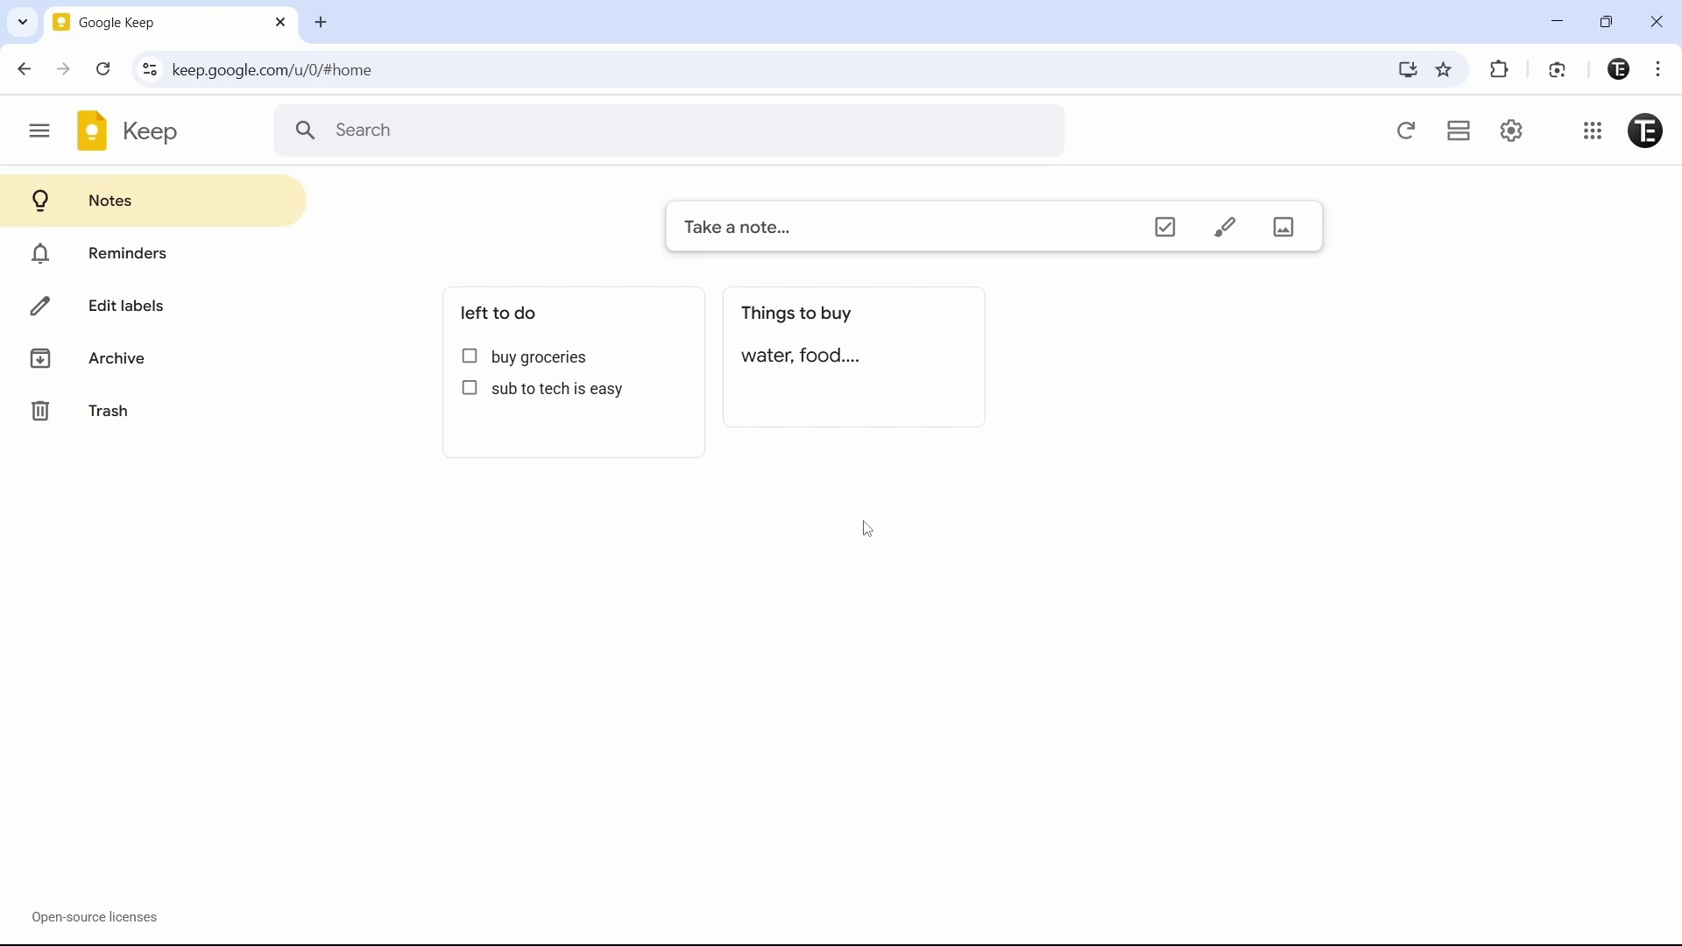
{"action": "left_click", "coordinate": [791, 227]}
{"action": "type", "text": "random note"}
{"action": "left_click", "coordinate": [797, 273]}
{"action": "type", "text": "nothing to say :("}
{"action": "key", "text": "Escape"}
{"action": "left_click", "coordinate": [829, 227]}
Add a note titled 'hello there' reading 'one more random note'
{"action": "type", "text": "hello there"}
{"action": "key", "text": "Return"}
{"action": "type", "text": "one more random note"}
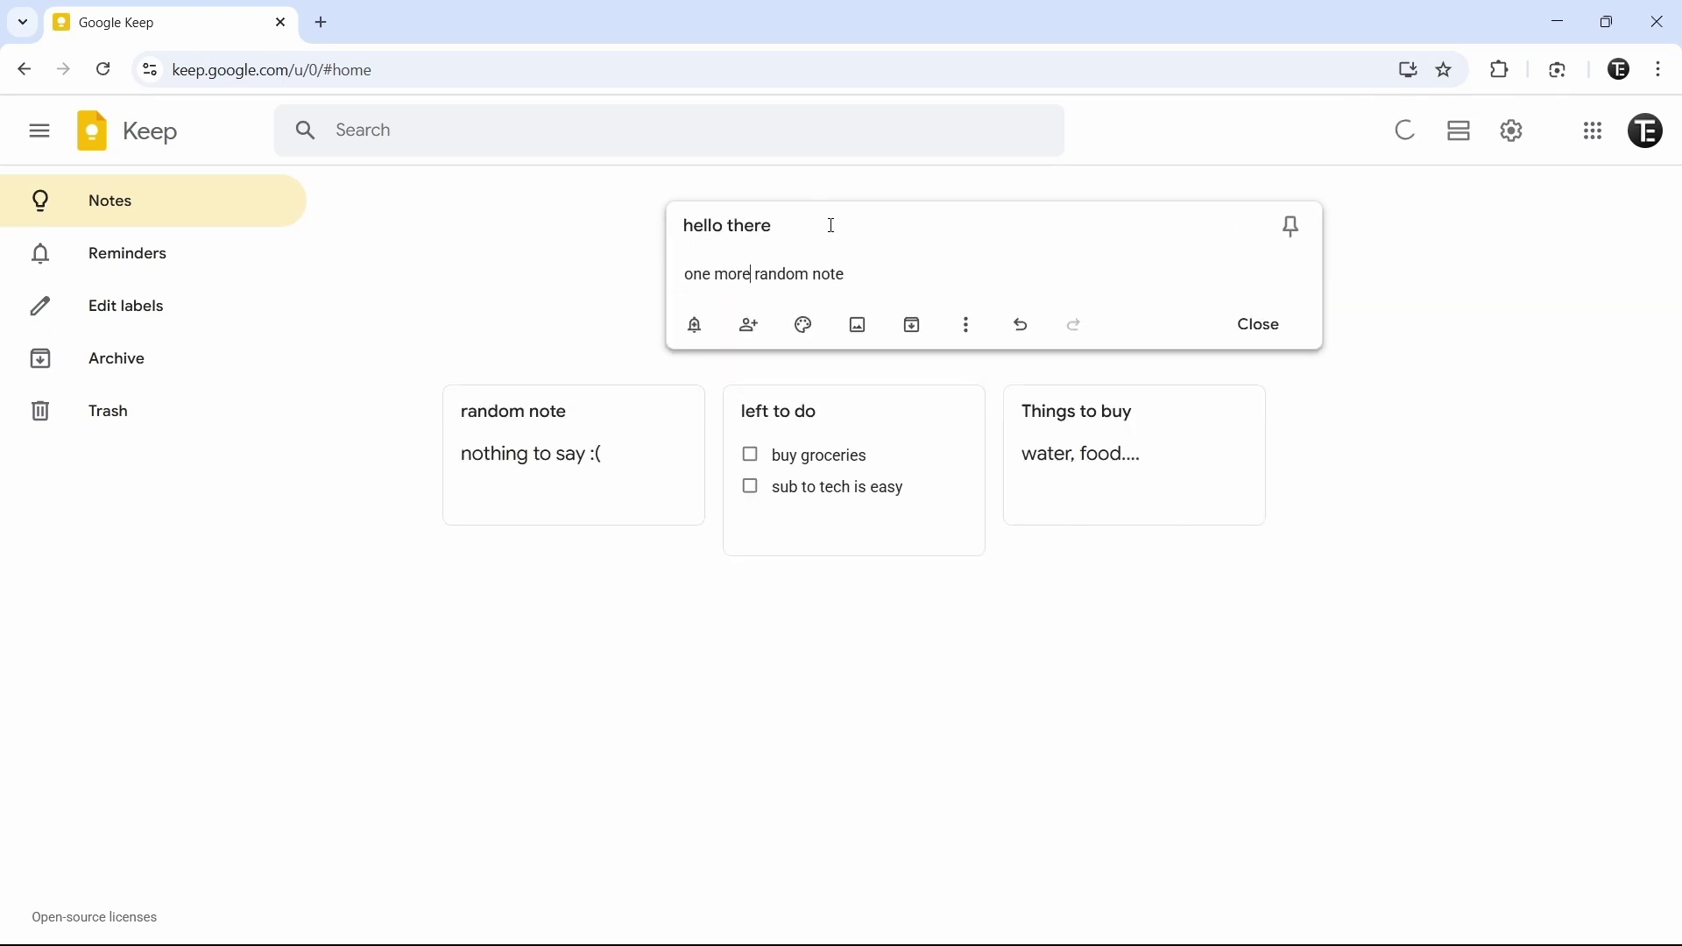
{"action": "left_click", "coordinate": [892, 519]}
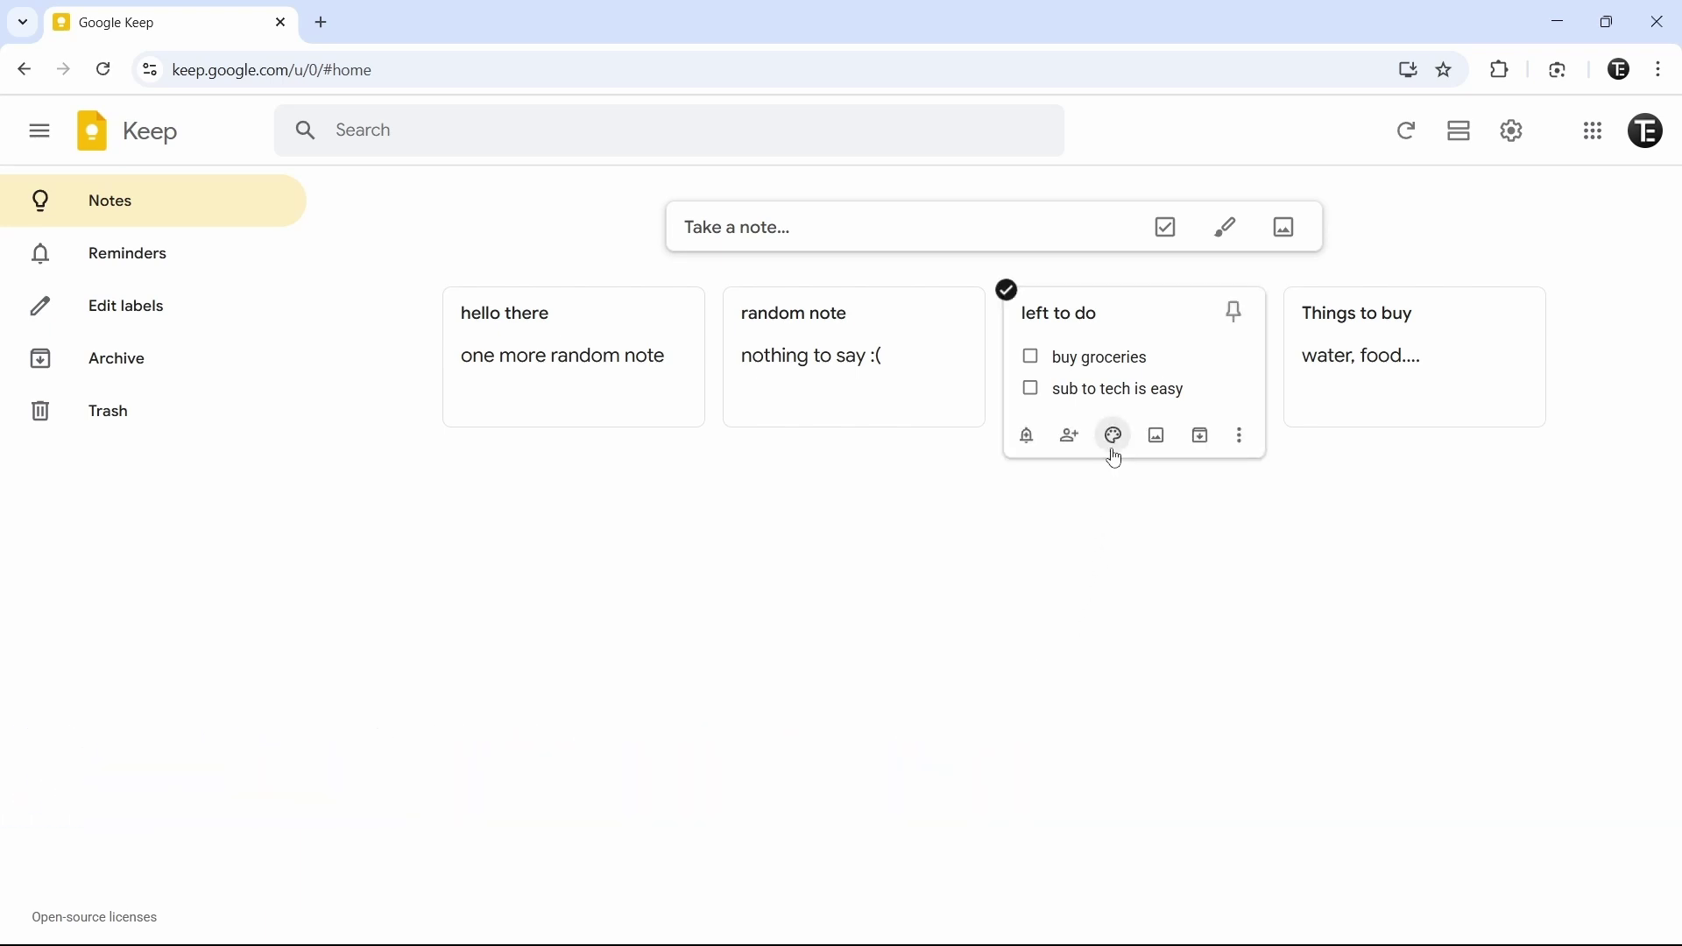
Pin the 'left to do' checklist, then switch to List view and back to Grid view
{"action": "mouse_move", "coordinate": [1126, 379]}
{"action": "left_click", "coordinate": [1238, 322]}
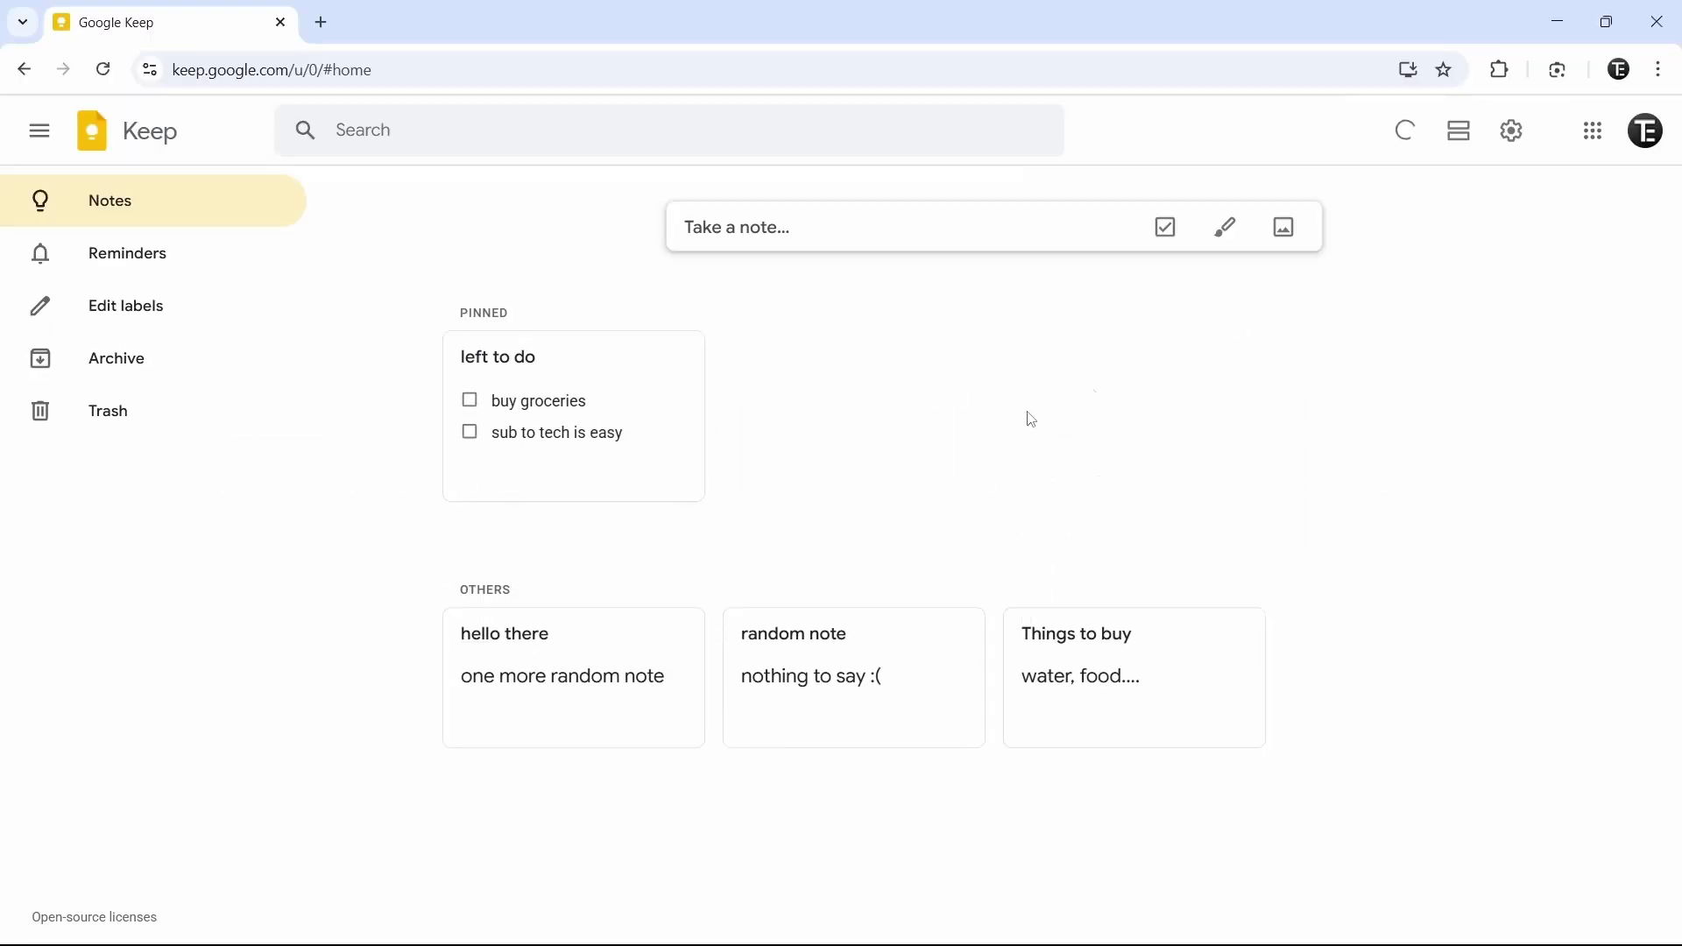
{"action": "mouse_move", "coordinate": [445, 335]}
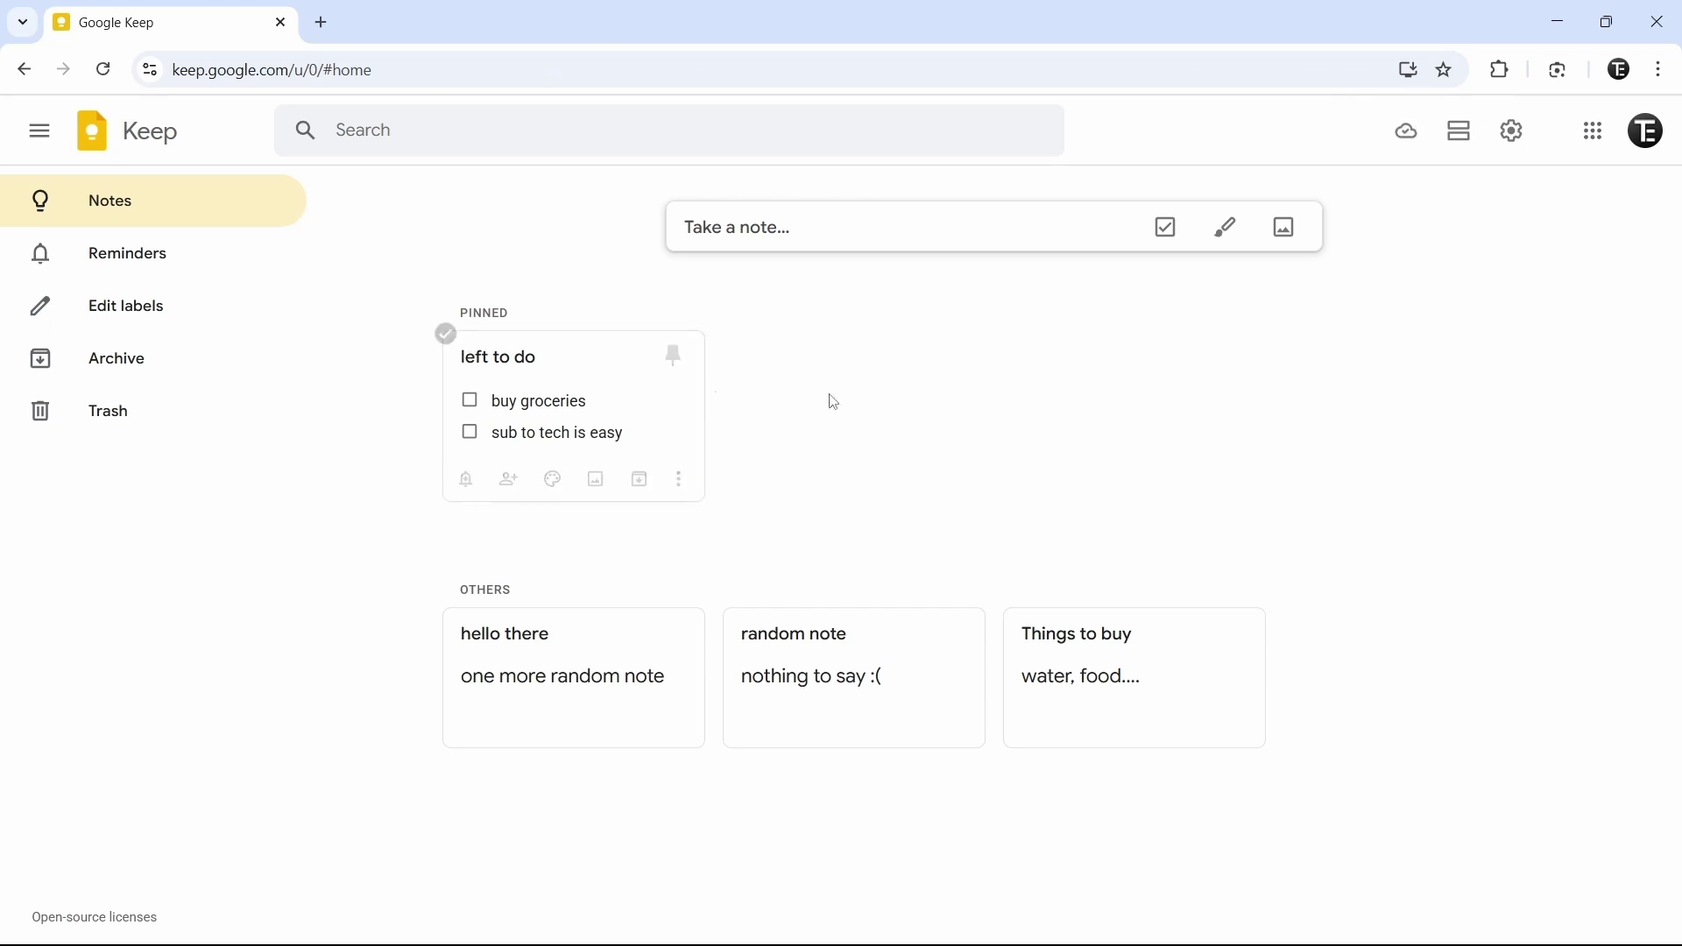
{"action": "mouse_move", "coordinate": [1233, 681]}
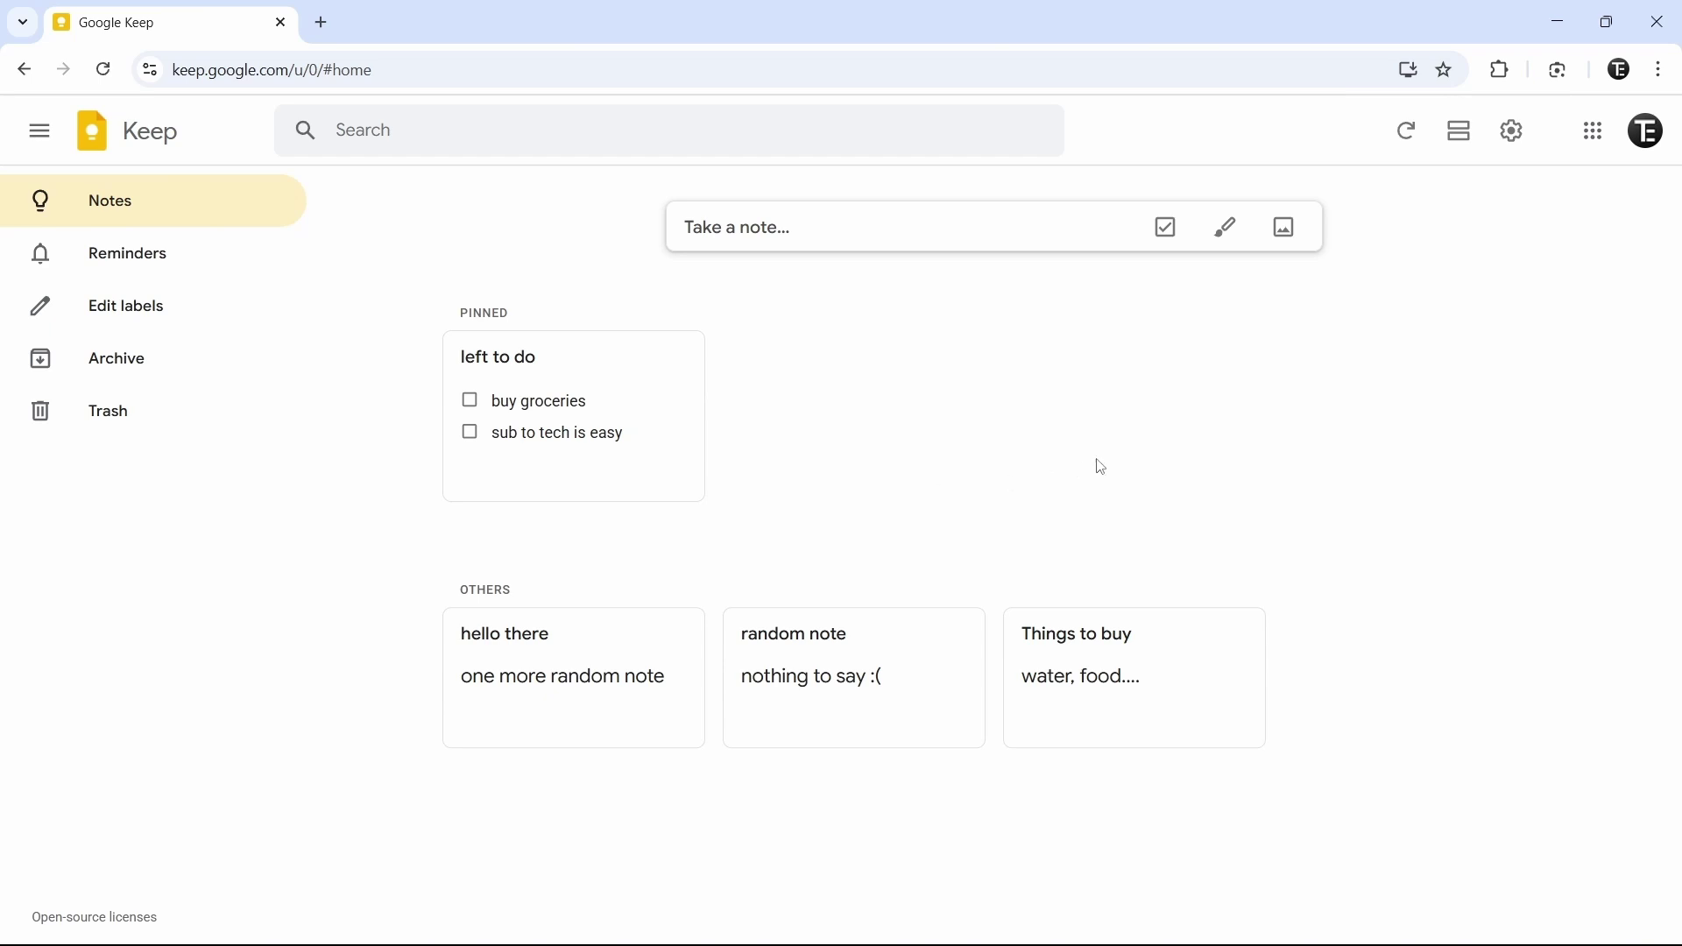
{"action": "left_click", "coordinate": [1465, 154]}
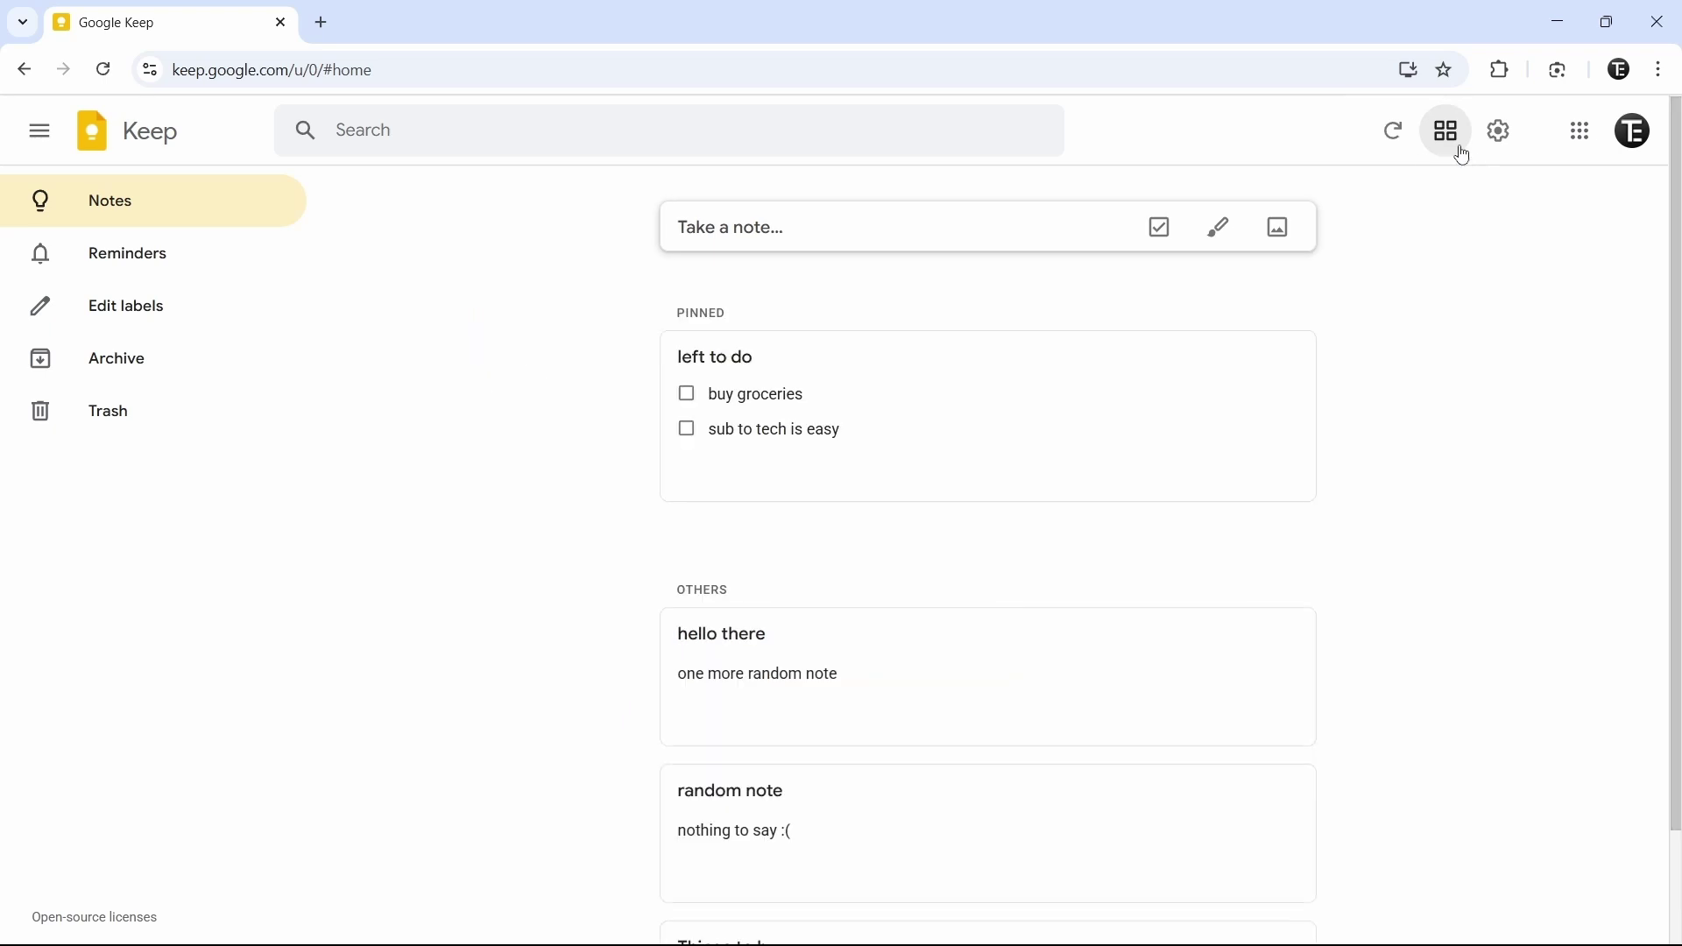
{"action": "scroll", "coordinate": [1486, 366], "scroll_direction": "down", "scroll_amount": 2}
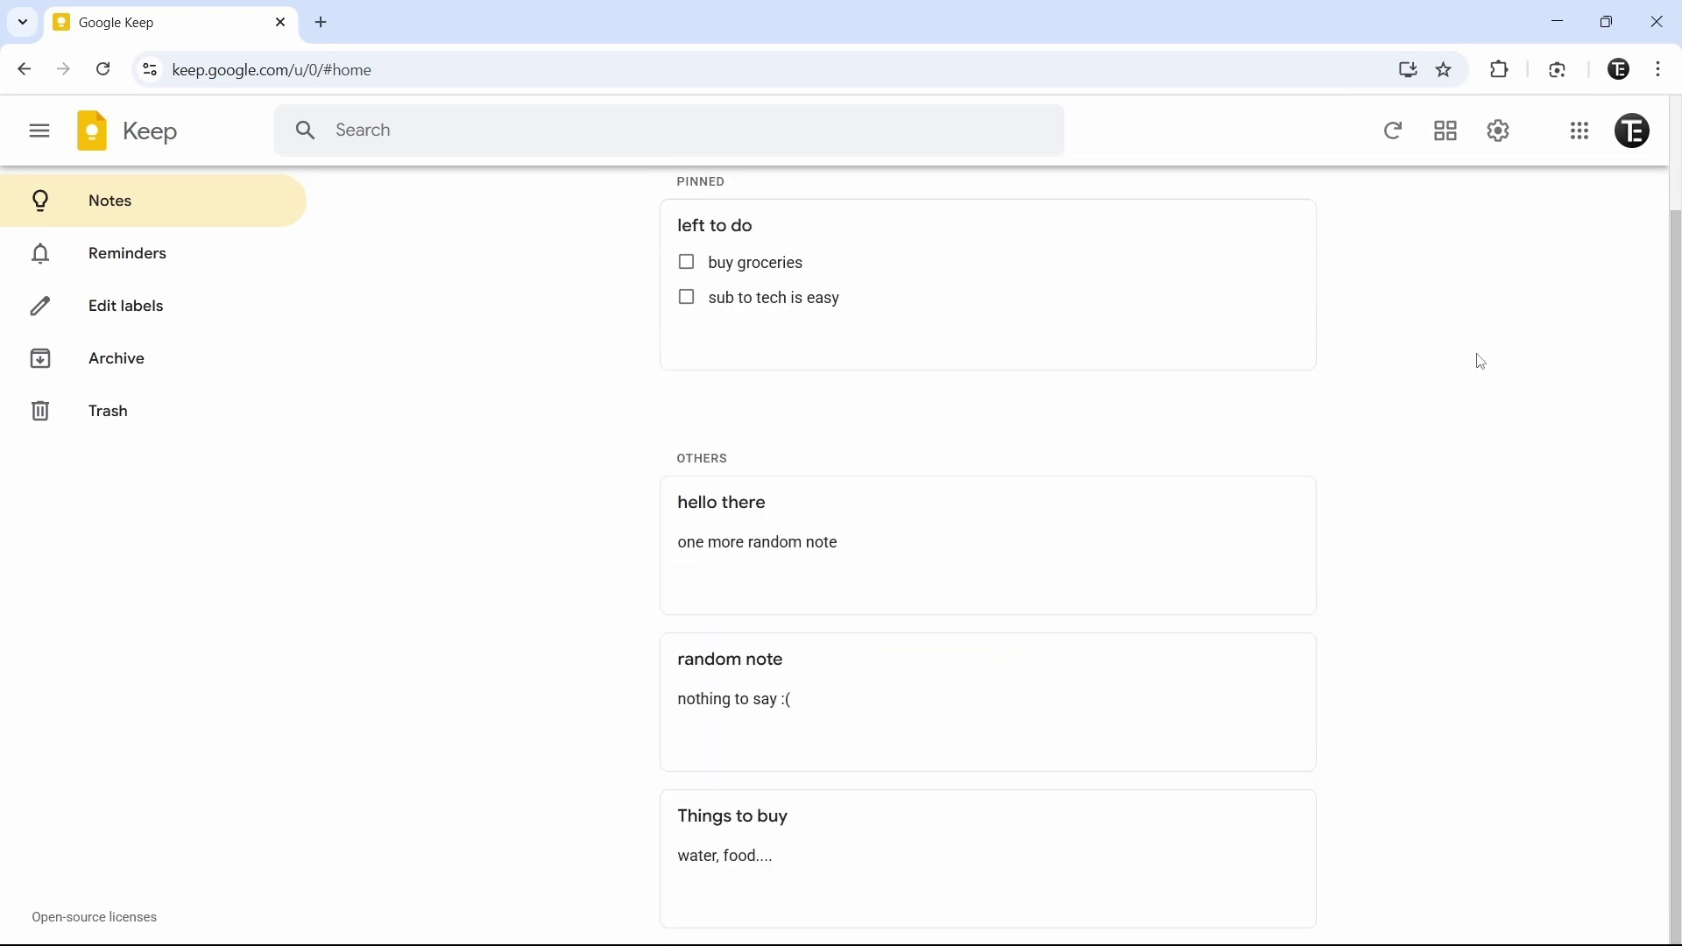
{"action": "scroll", "coordinate": [1486, 366], "scroll_direction": "up", "scroll_amount": 2}
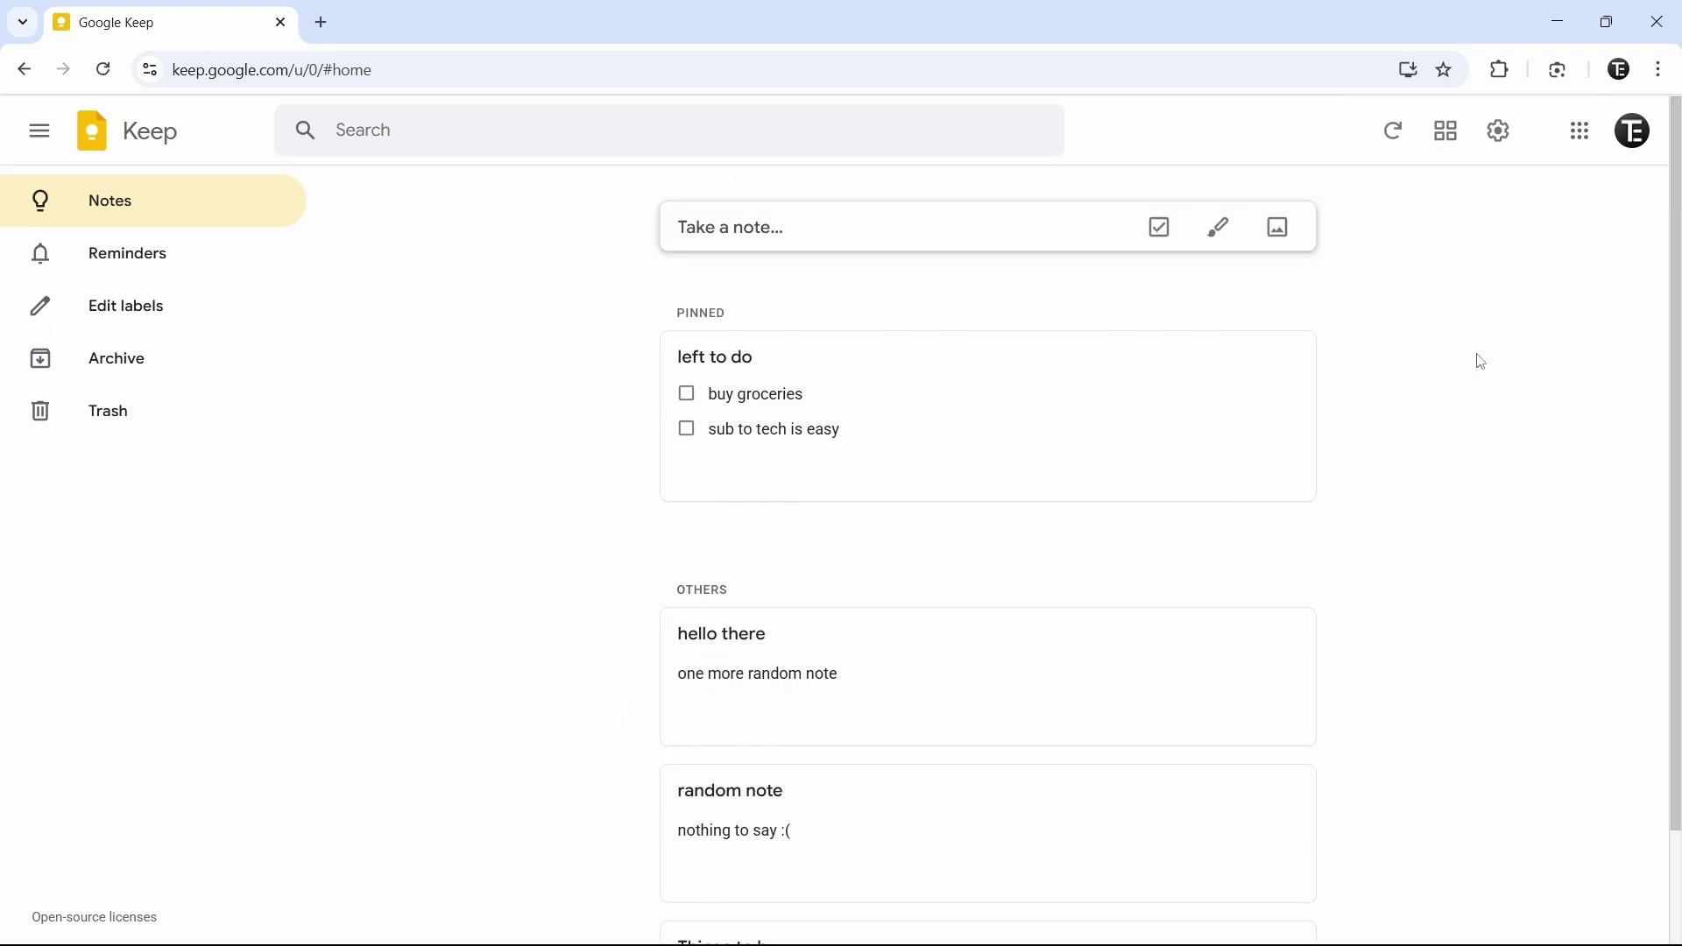
{"action": "left_click", "coordinate": [1447, 150]}
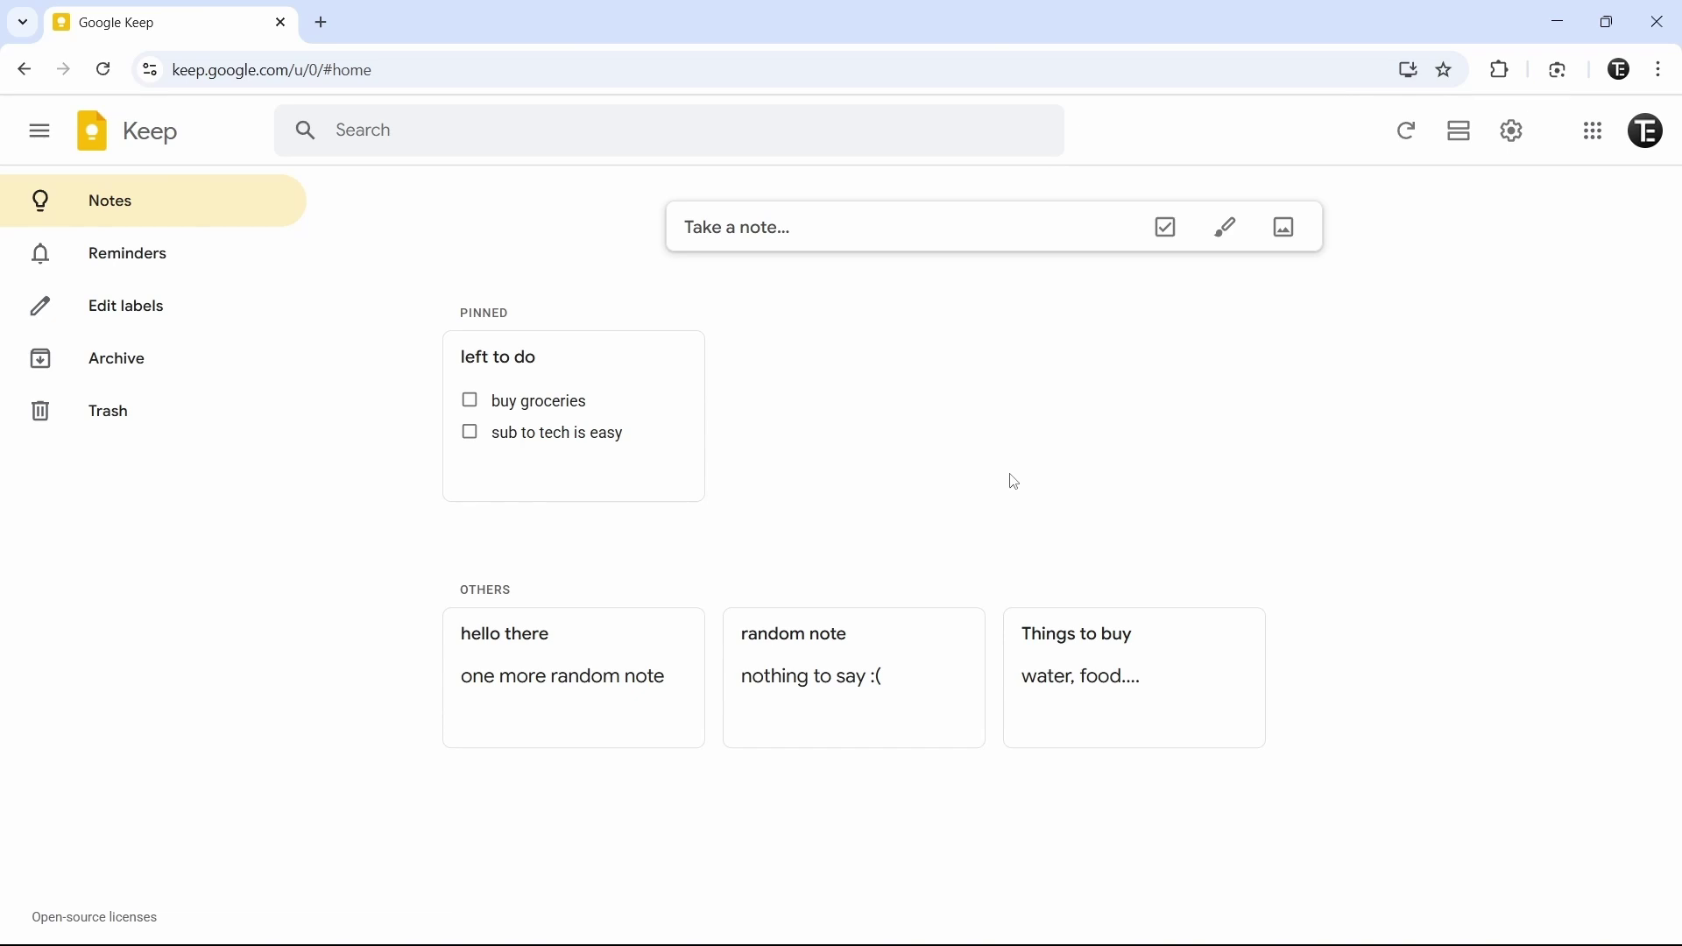
Start a new note with a Later today reminder for 8:00 PM
{"action": "left_click", "coordinate": [817, 235]}
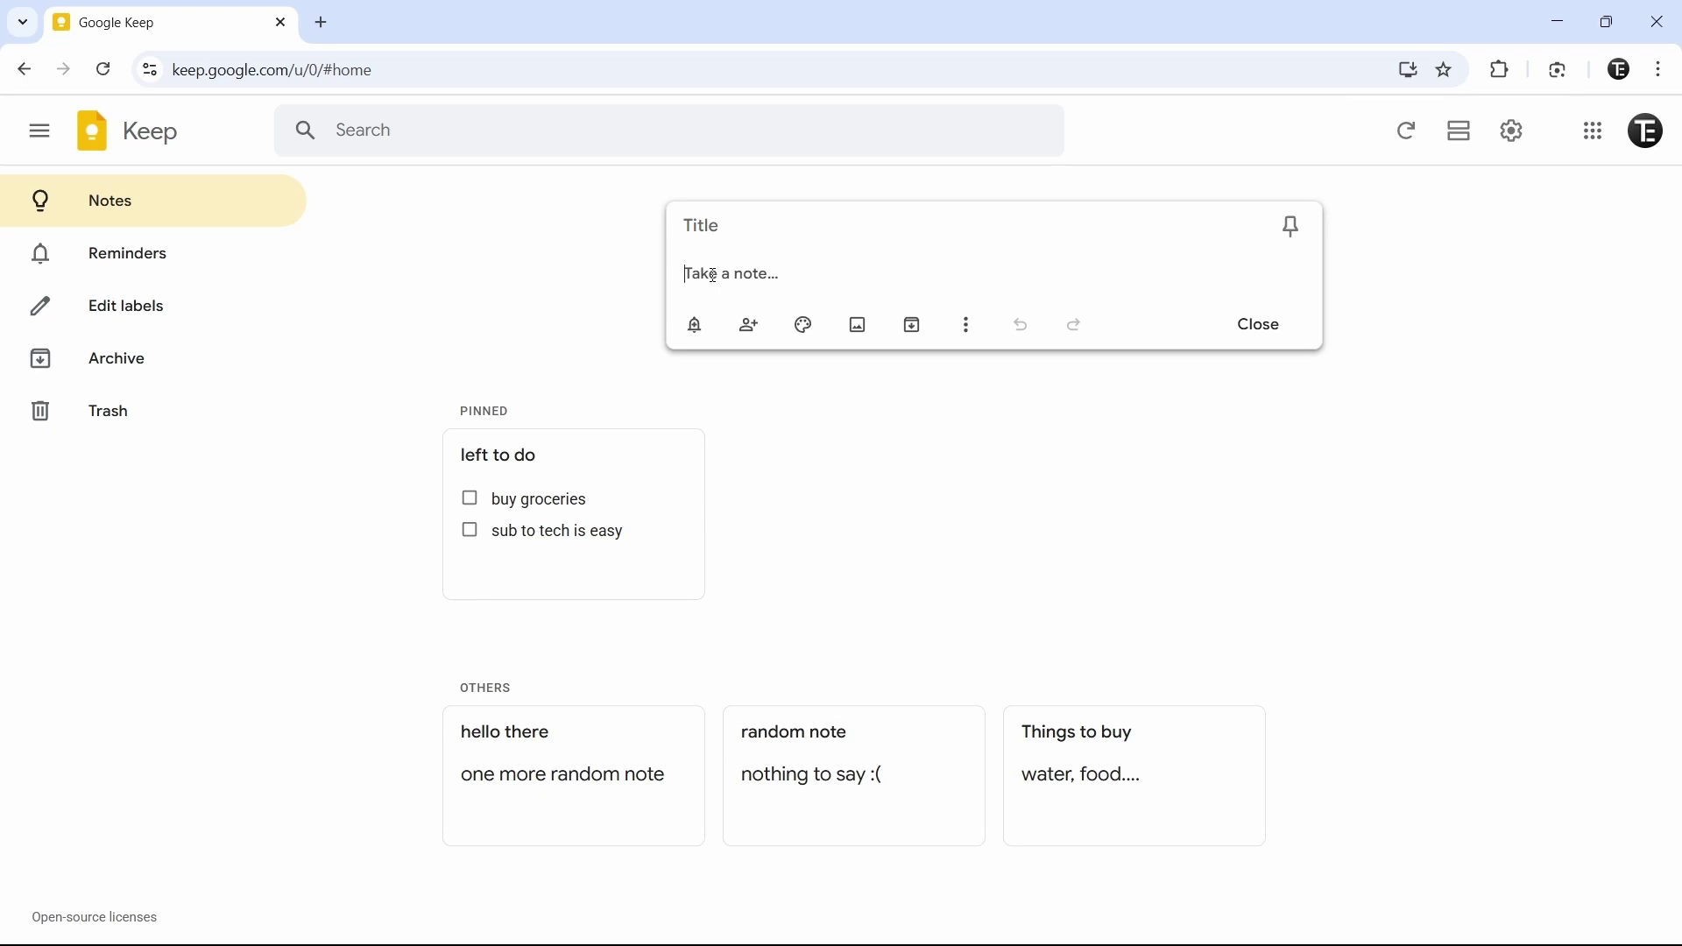
{"action": "left_click", "coordinate": [698, 327]}
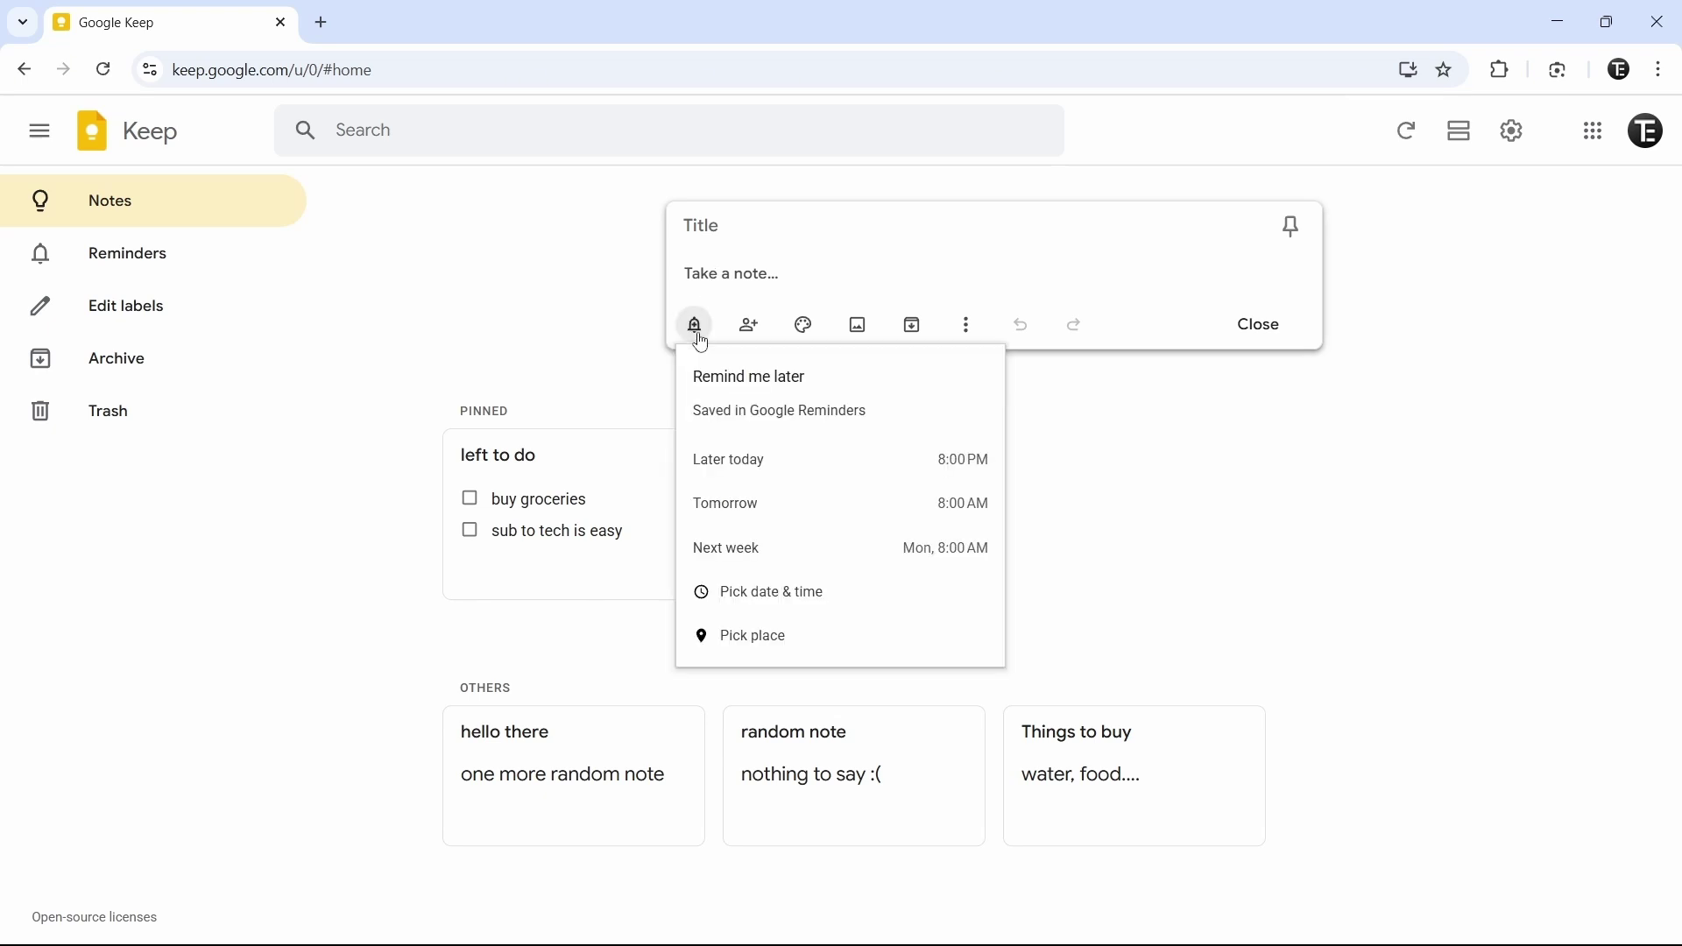
{"action": "left_click", "coordinate": [749, 477]}
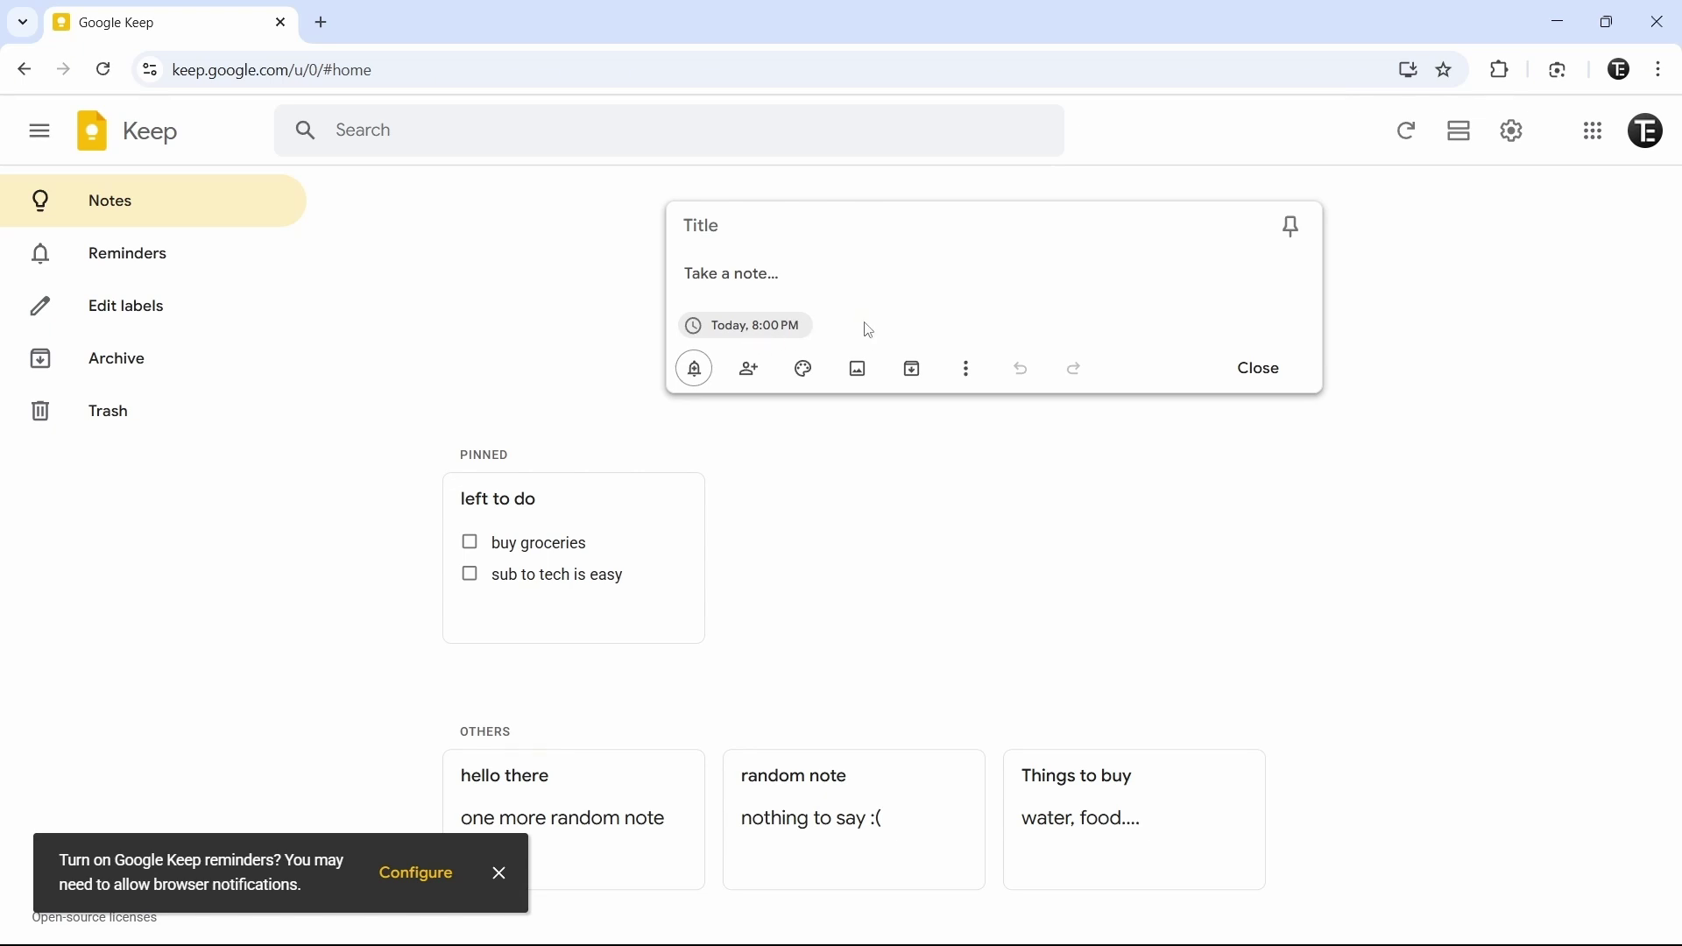
Add one collaborator to the note by entering a contact's e-mail, and save
{"action": "left_click", "coordinate": [750, 376]}
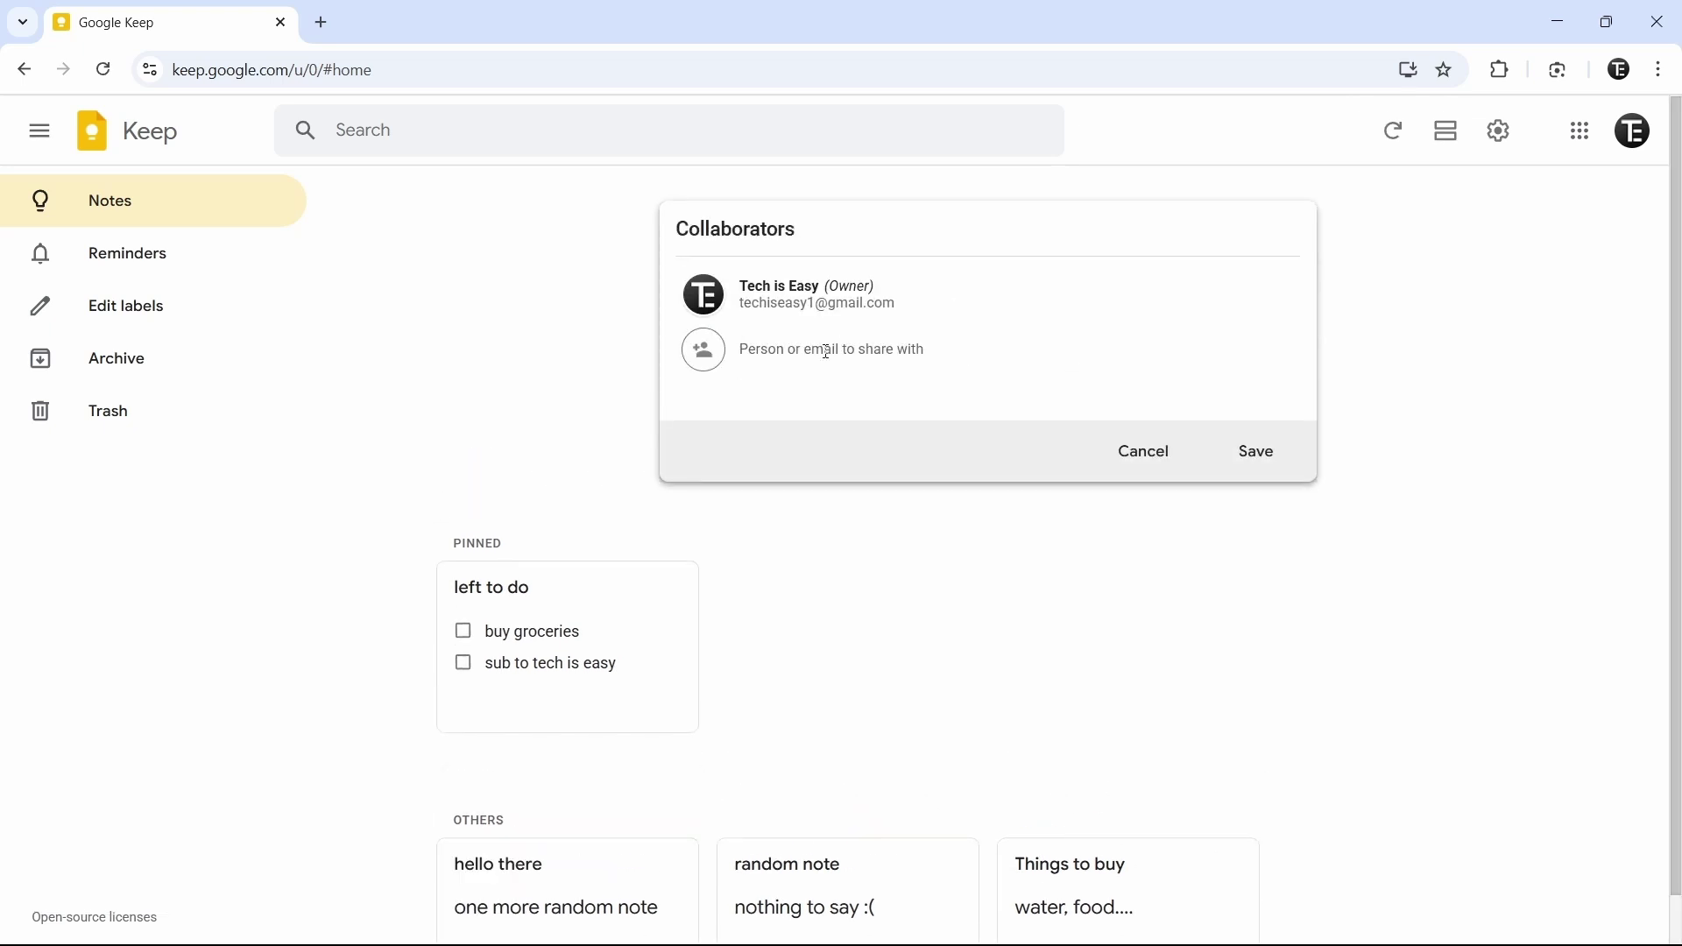
{"action": "key", "text": "ctrl+v"}
{"action": "key", "text": "Return"}
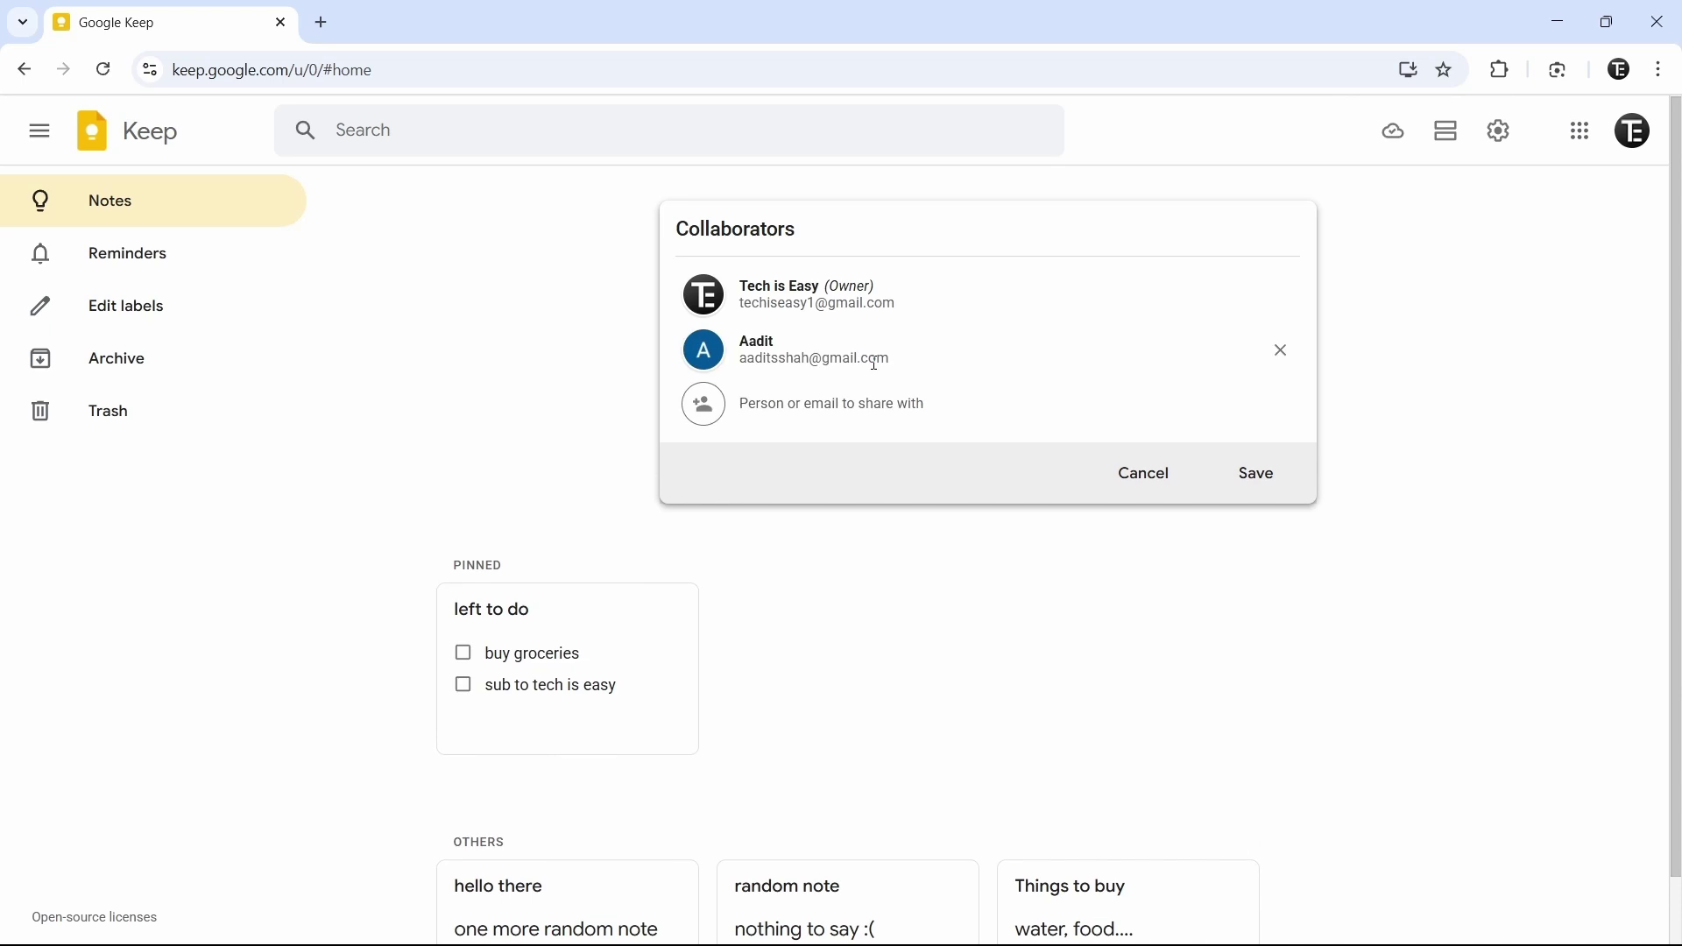
{"action": "left_click", "coordinate": [1238, 468]}
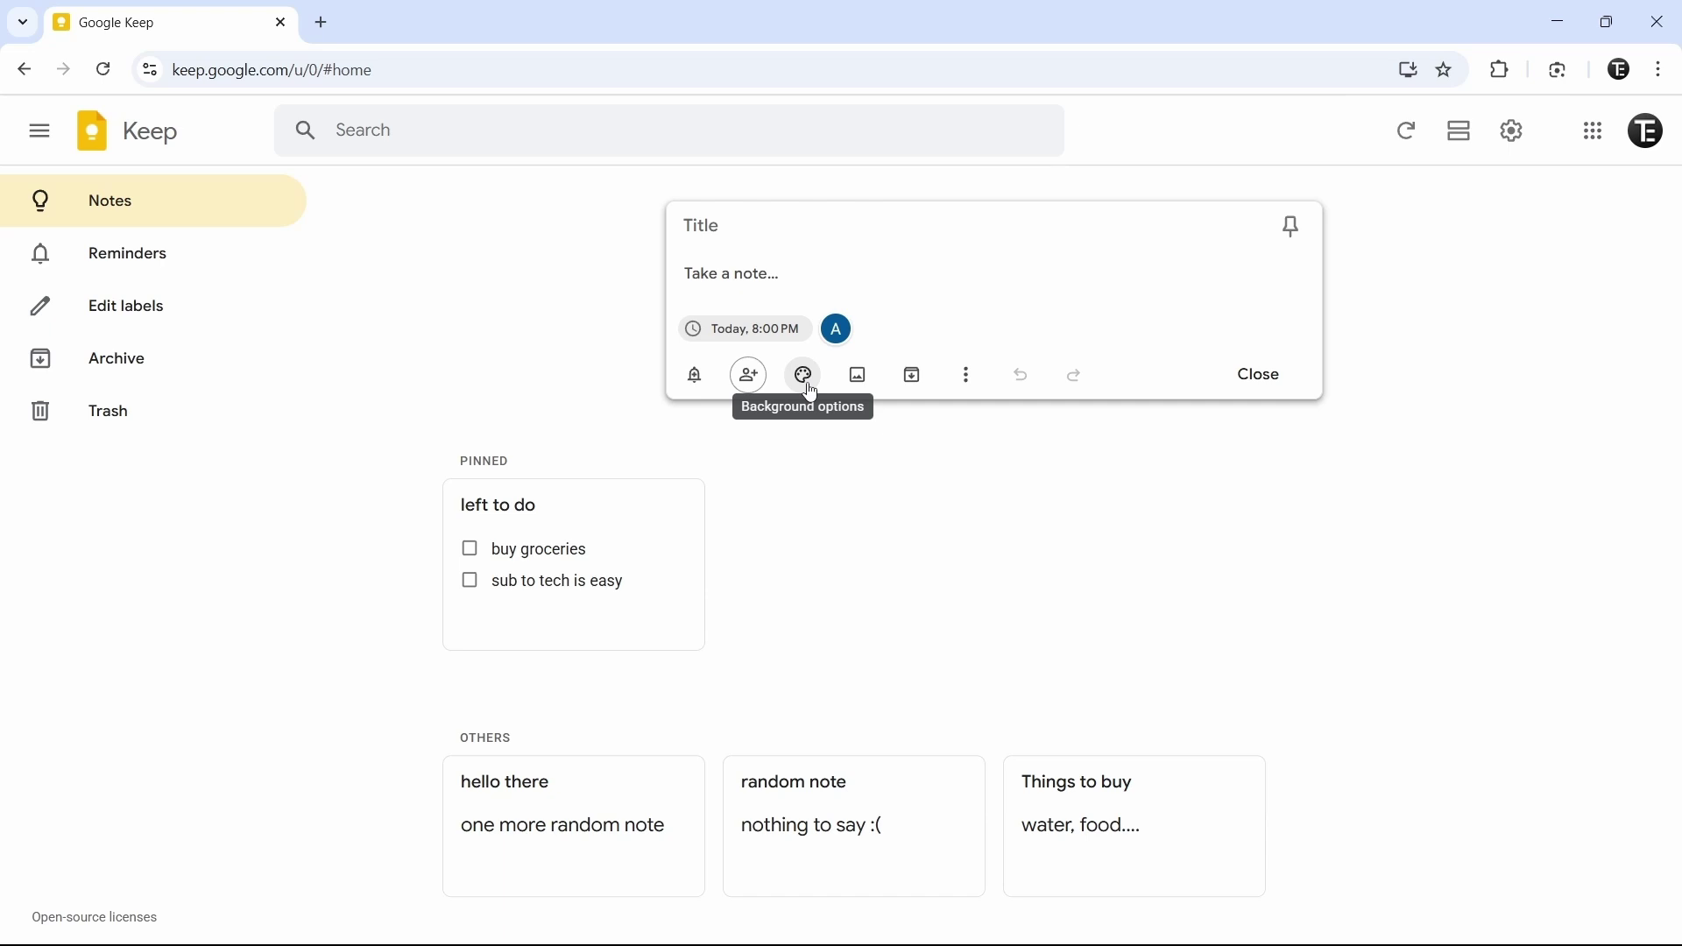
Try a Mint colour and an illustrated background on the note, then cancel adding an image
{"action": "left_click", "coordinate": [810, 393]}
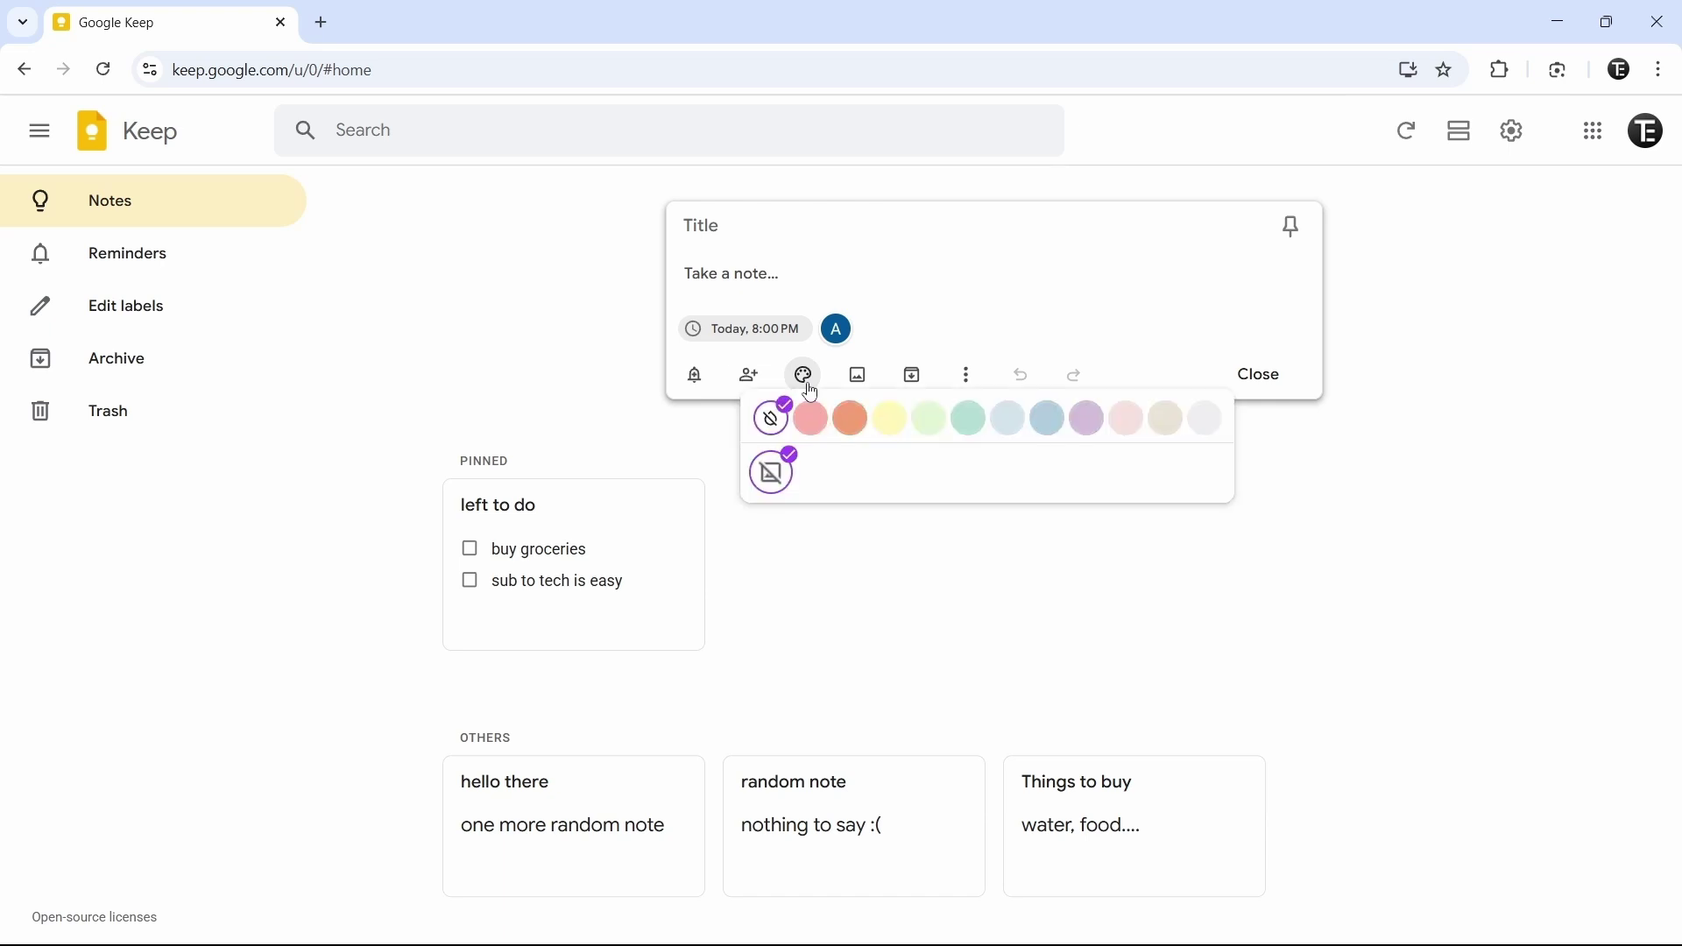
{"action": "left_click", "coordinate": [931, 419]}
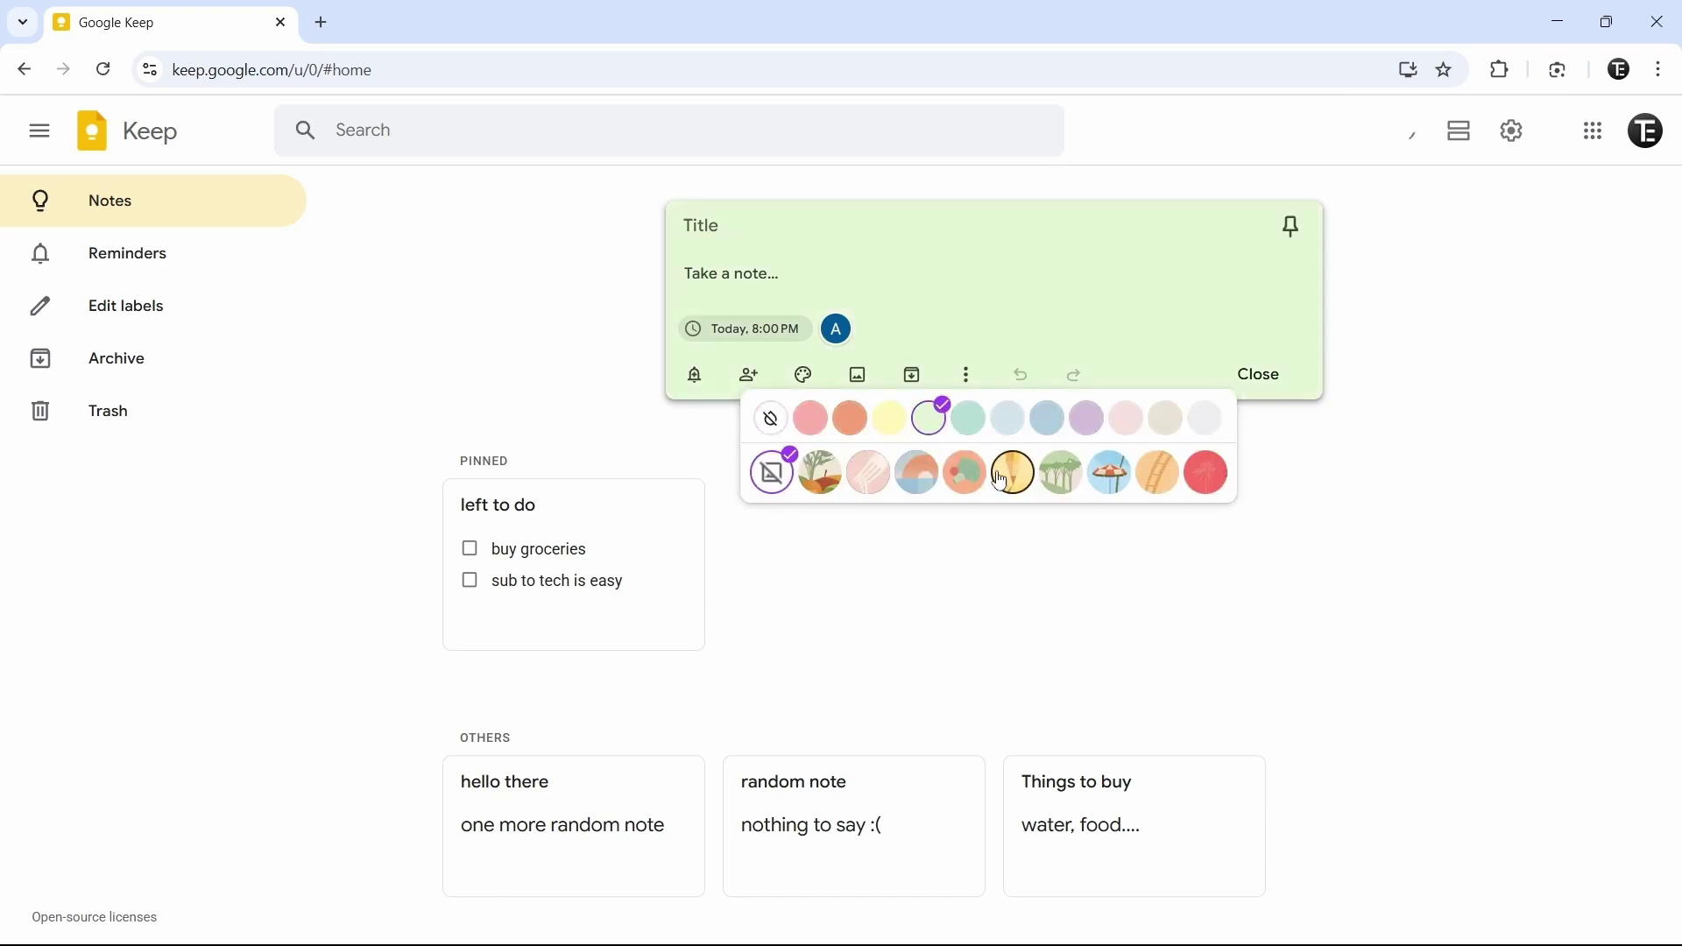
{"action": "left_click", "coordinate": [970, 476]}
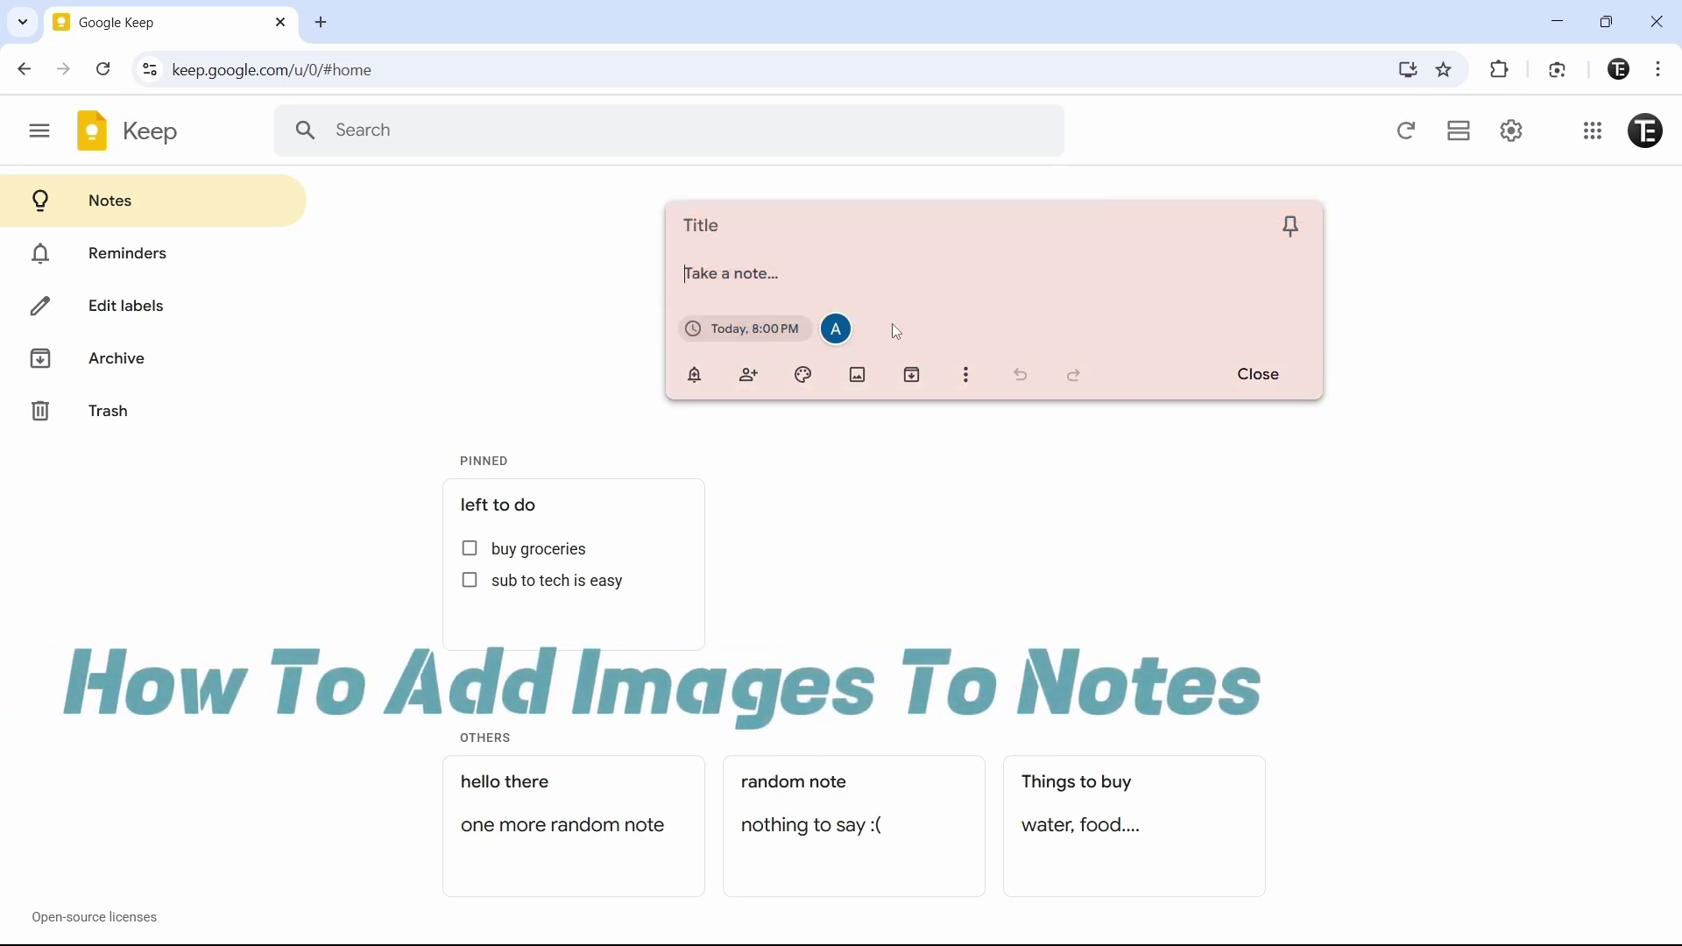
{"action": "left_click", "coordinate": [865, 390]}
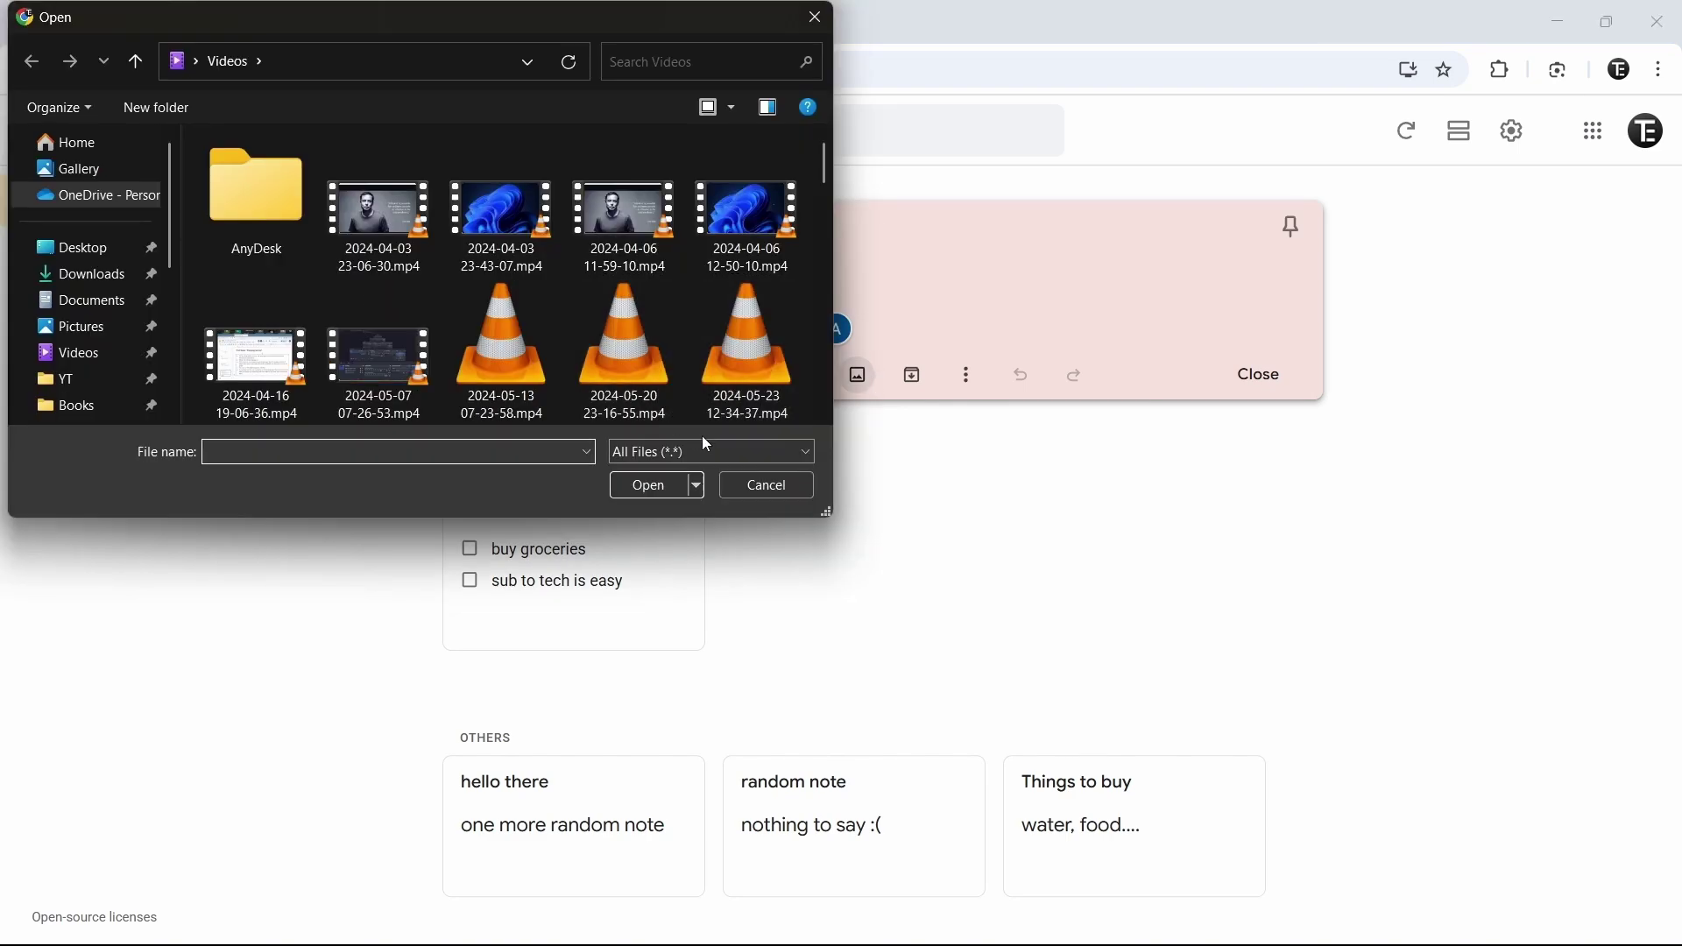
{"action": "left_click", "coordinate": [748, 490]}
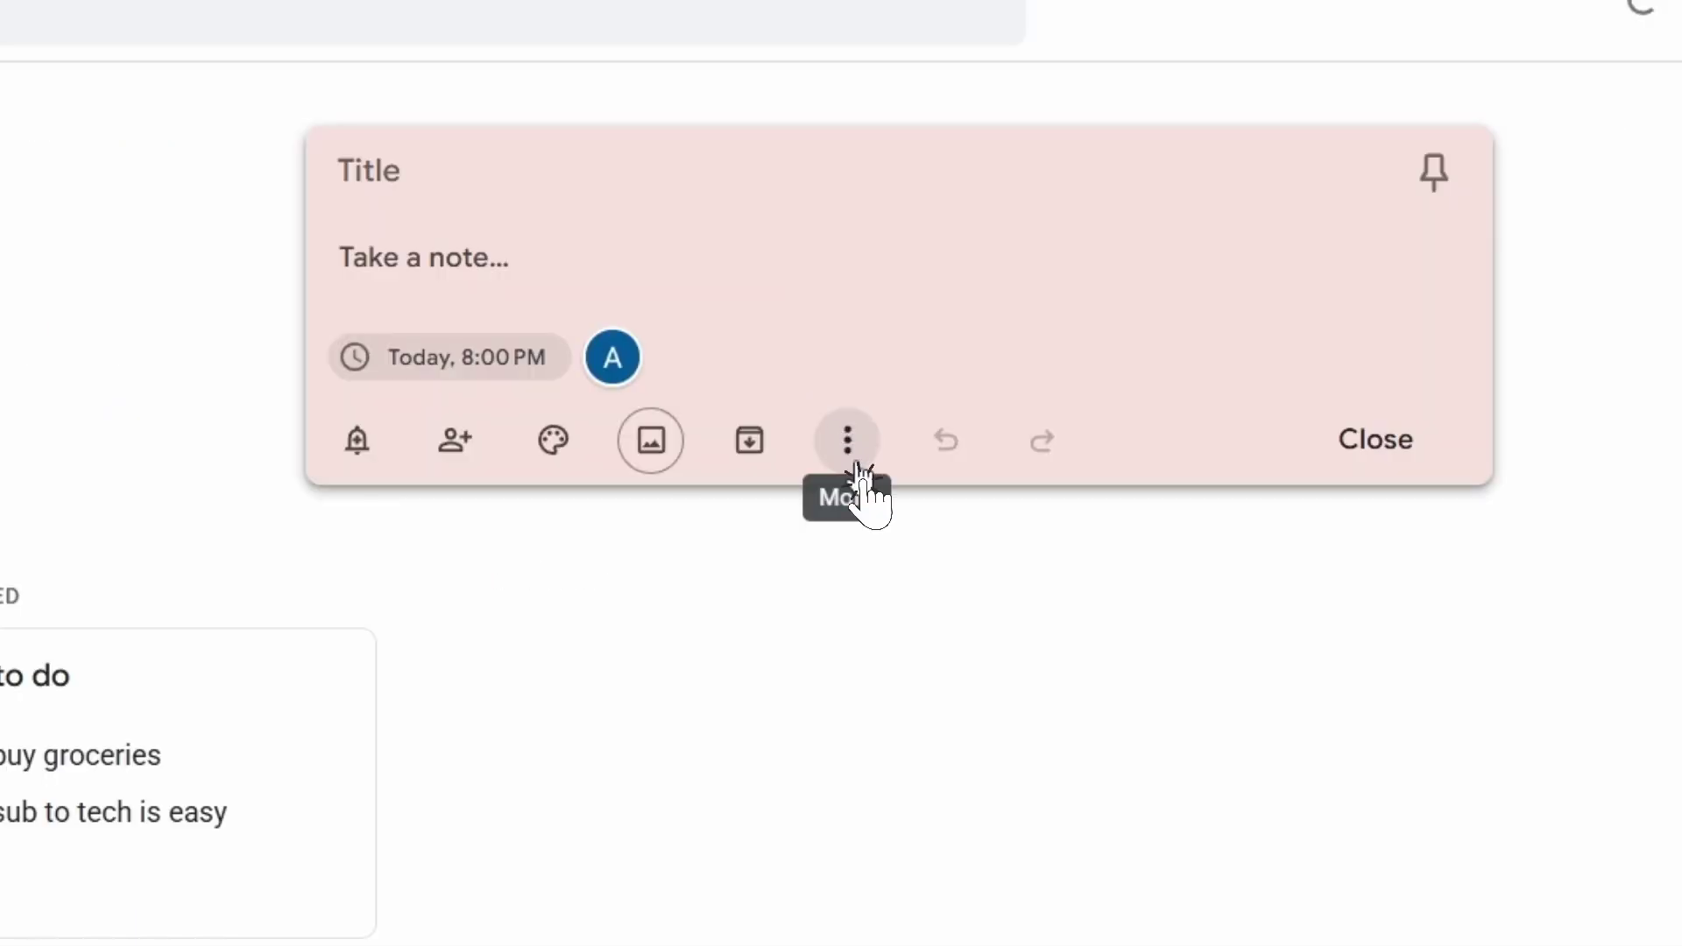
{"action": "left_click", "coordinate": [854, 463]}
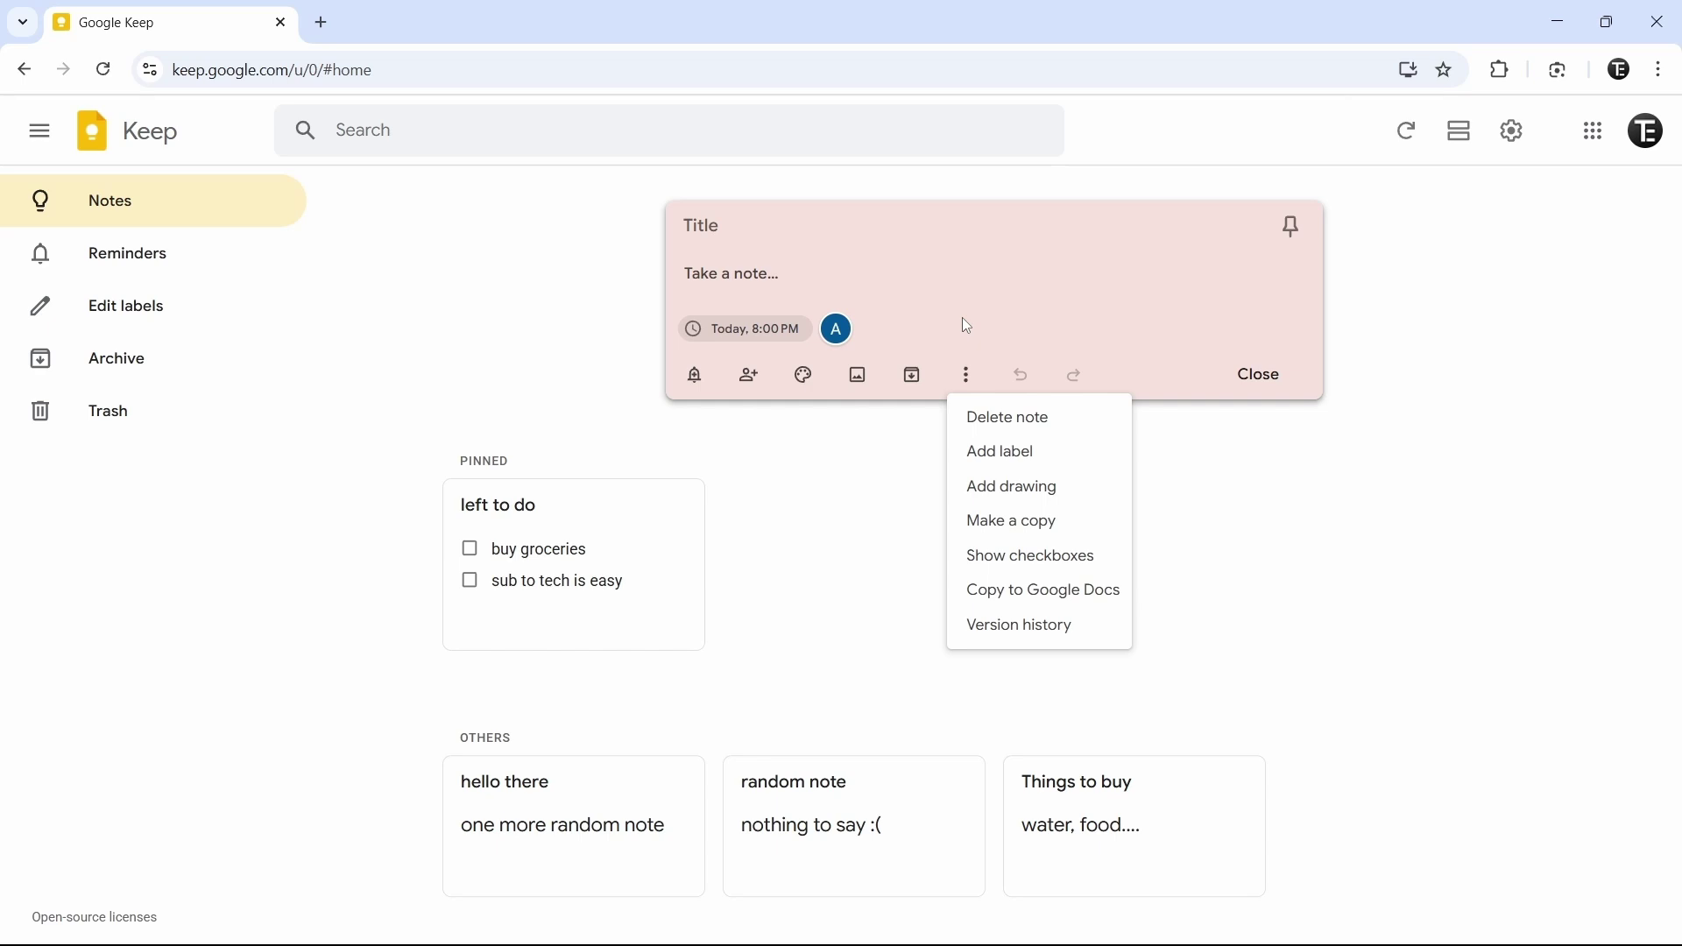
Handwrite 'Hello' on a drawing canvas in the note and save the note
{"action": "left_click", "coordinate": [1016, 490]}
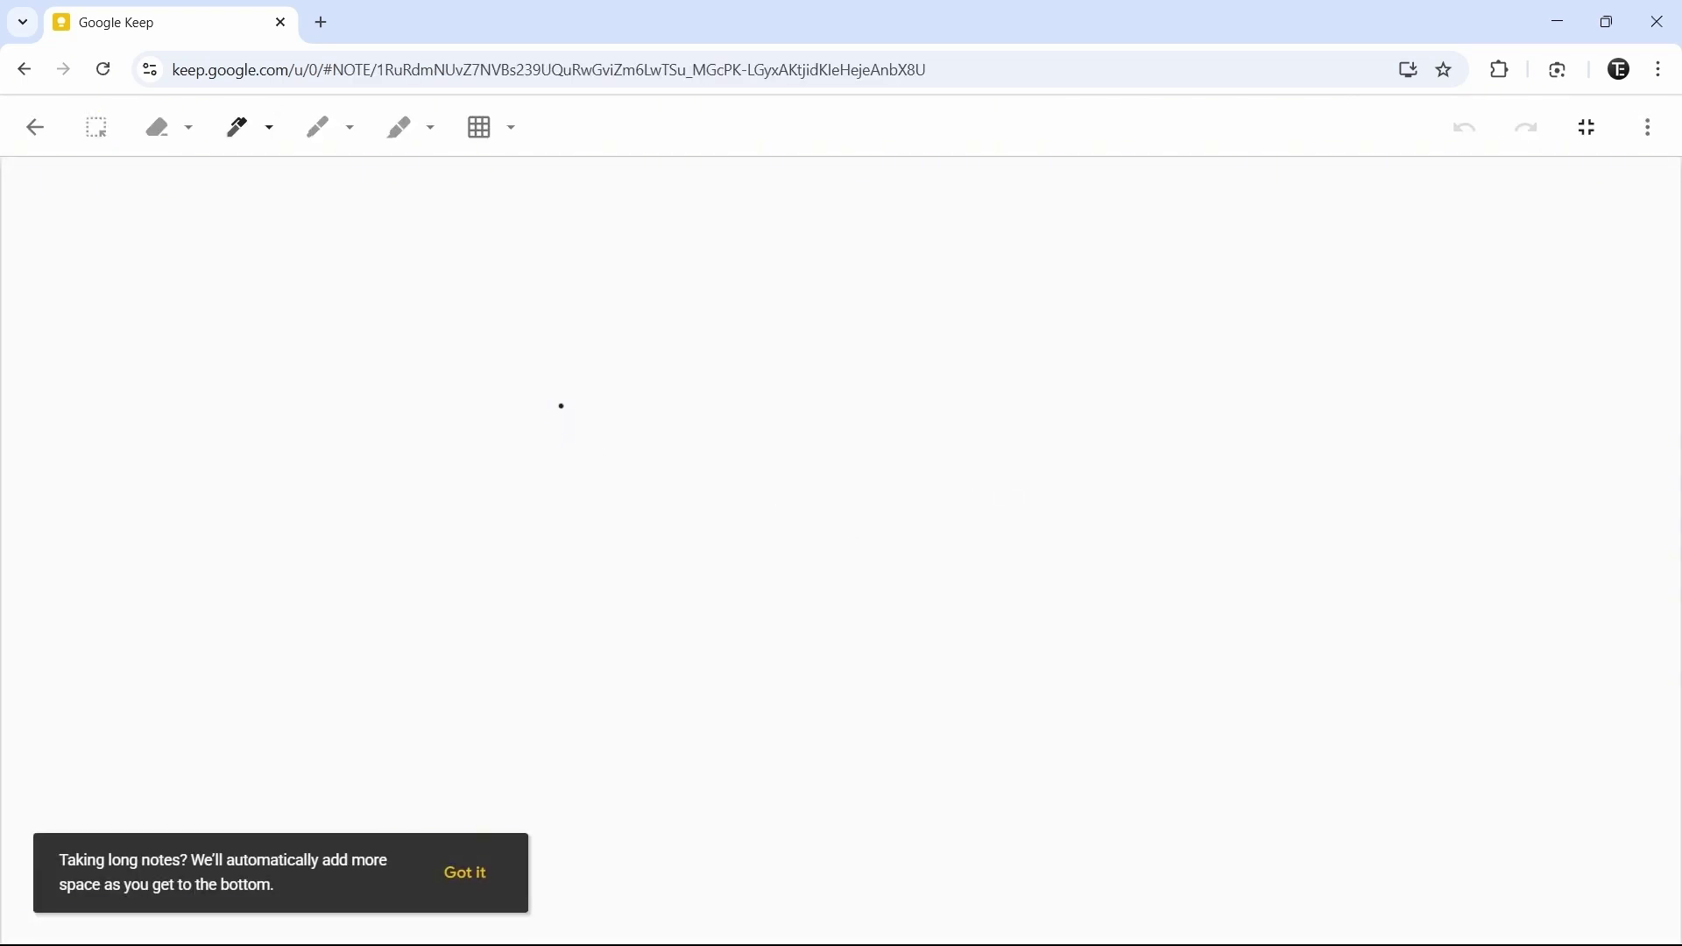
{"action": "left_click_drag", "start_coordinate": [613, 468], "coordinate": [629, 372]}
{"action": "mouse_move", "coordinate": [628, 412]}
{"action": "left_mouse_down"}
{"action": "mouse_move", "coordinate": [691, 396]}
{"action": "mouse_move", "coordinate": [680, 445]}
{"action": "left_mouse_up"}
{"action": "left_click_drag", "start_coordinate": [717, 438], "coordinate": [1004, 464]}
{"action": "left_click", "coordinate": [35, 128]}
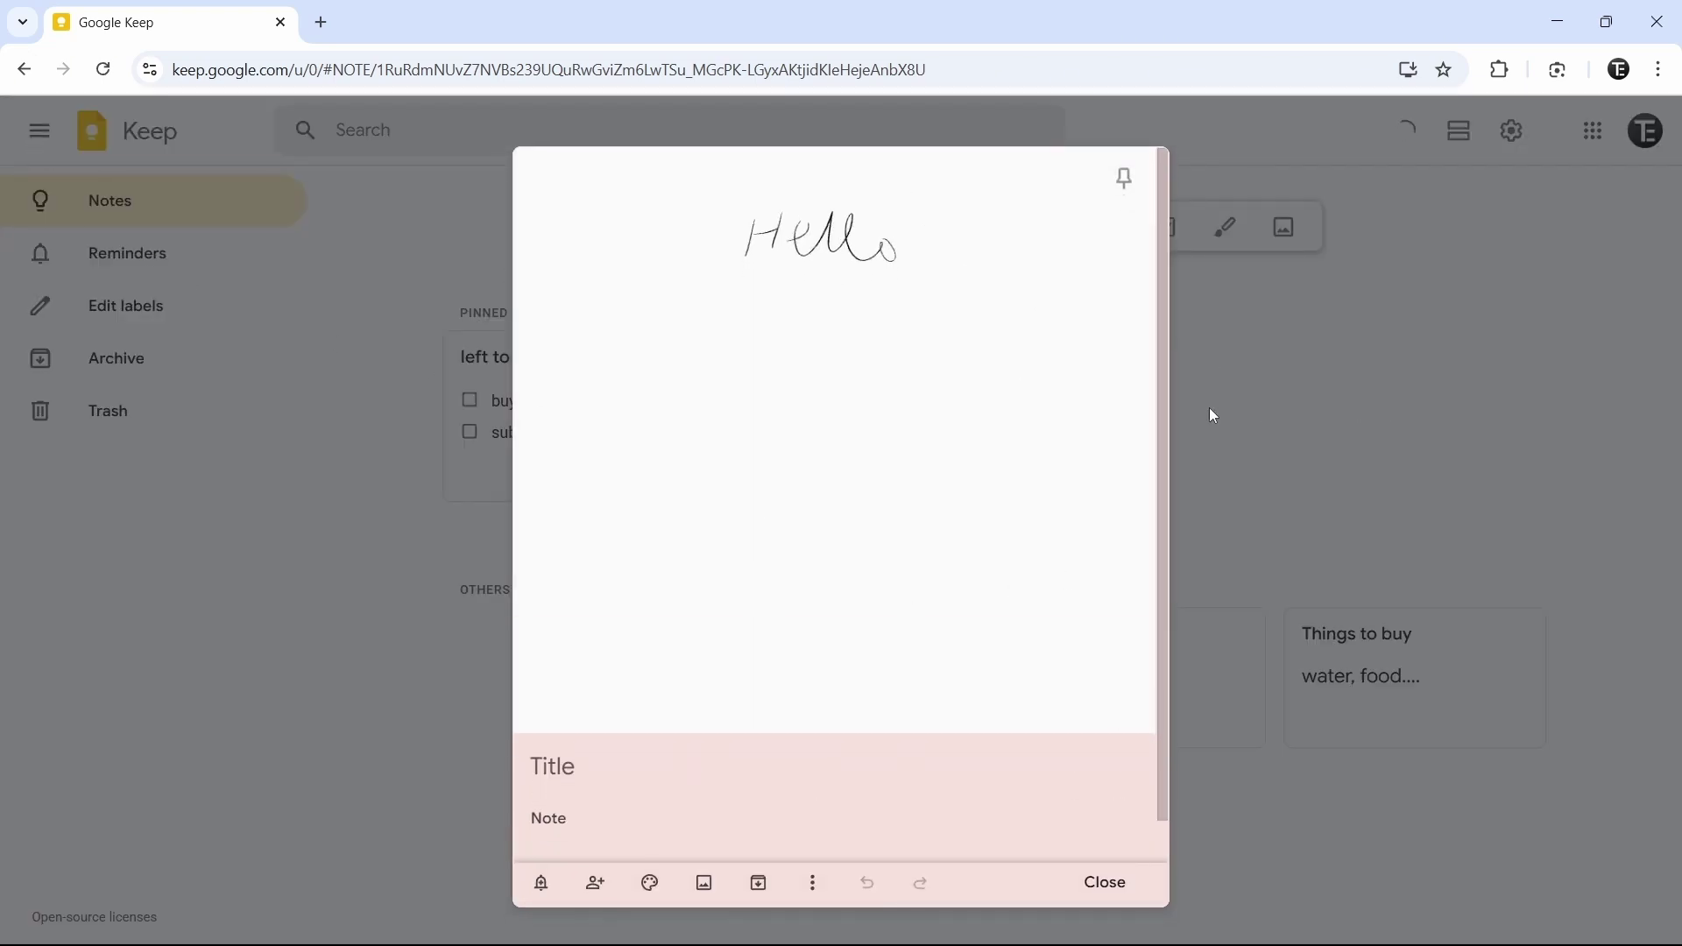
{"action": "left_click", "coordinate": [1372, 454]}
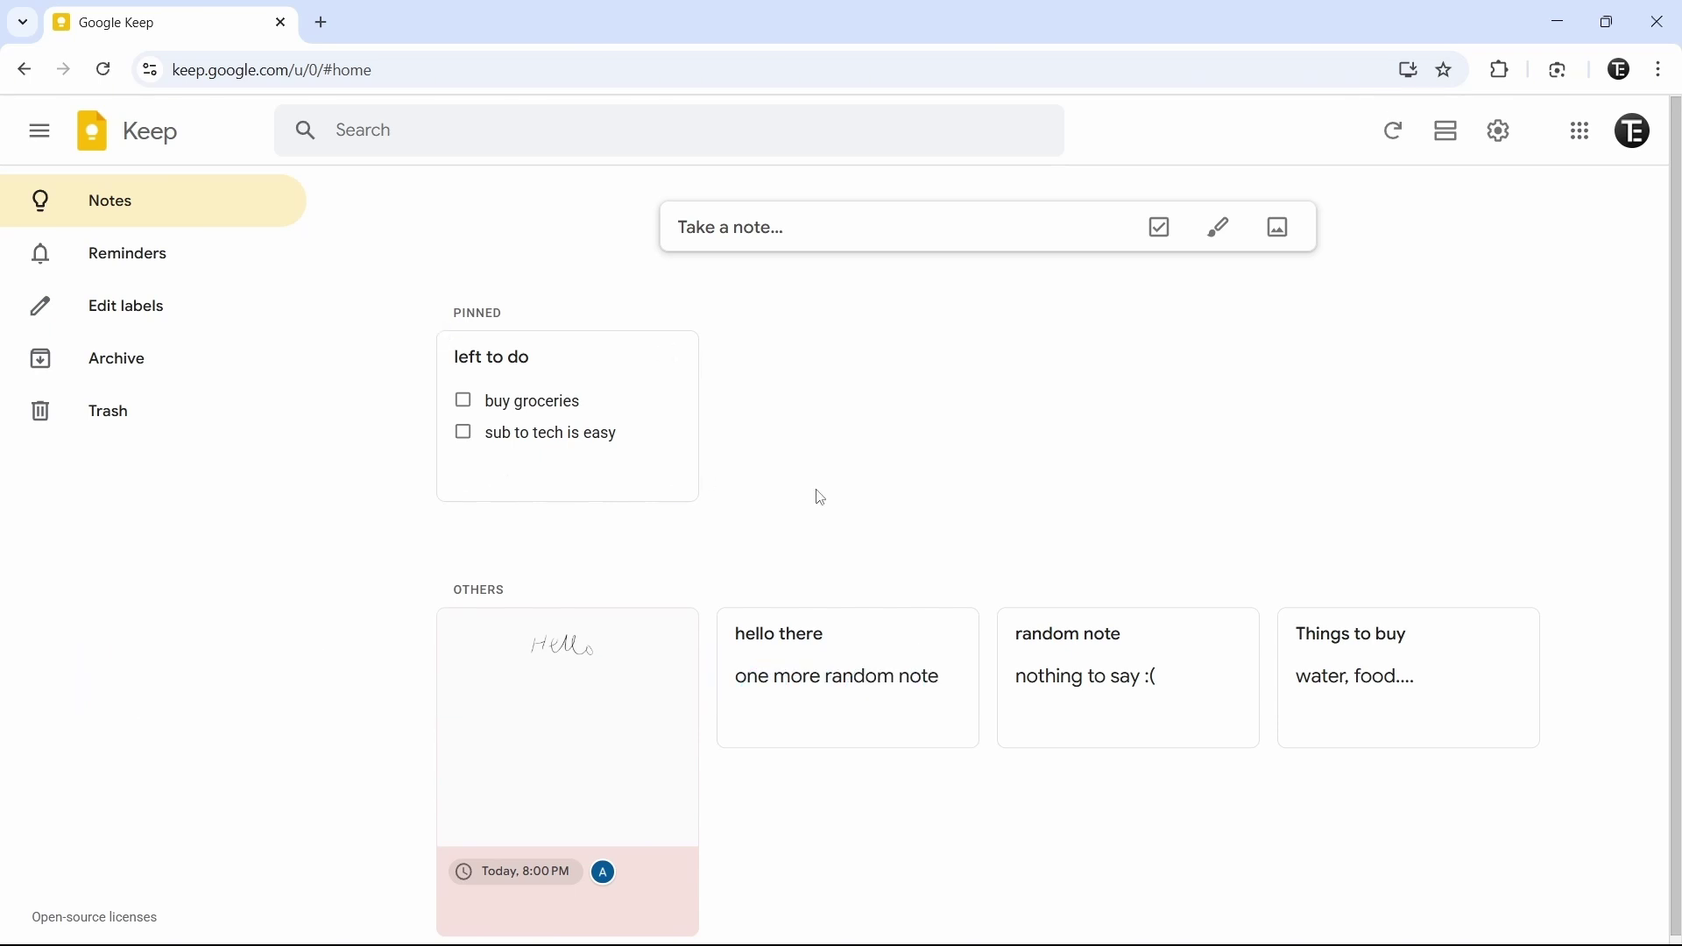
Add the labels 'Work' and 'Personal' in the label editor
{"action": "left_click", "coordinate": [127, 320]}
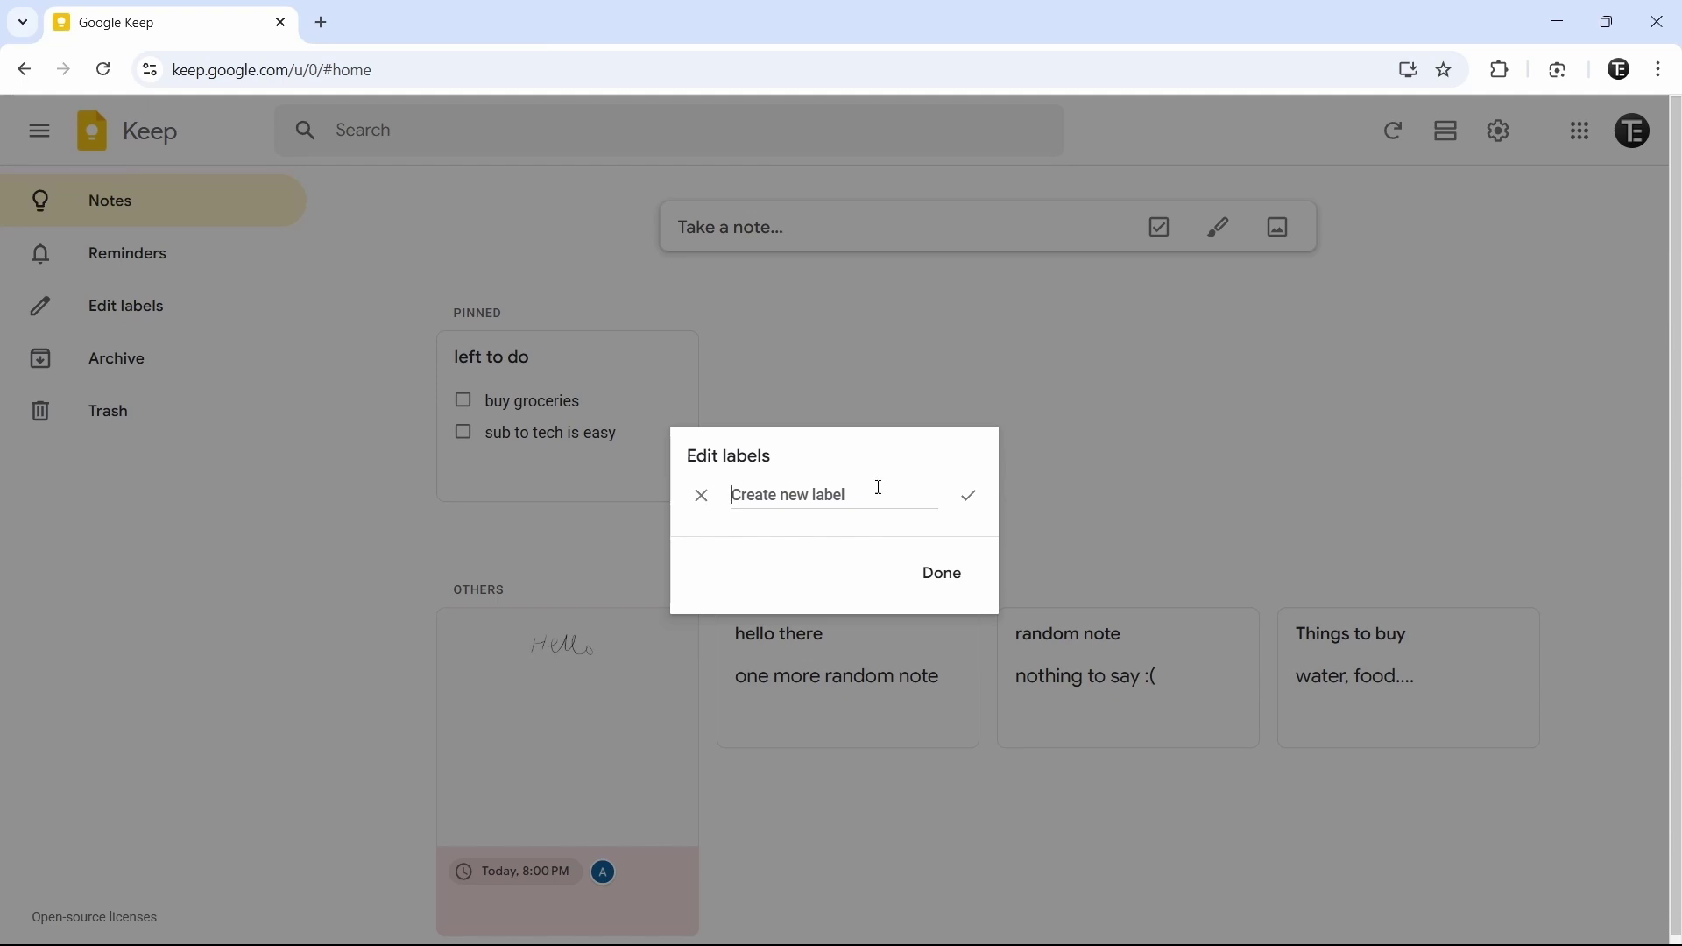
{"action": "type", "text": "Work"}
{"action": "key", "text": "Return"}
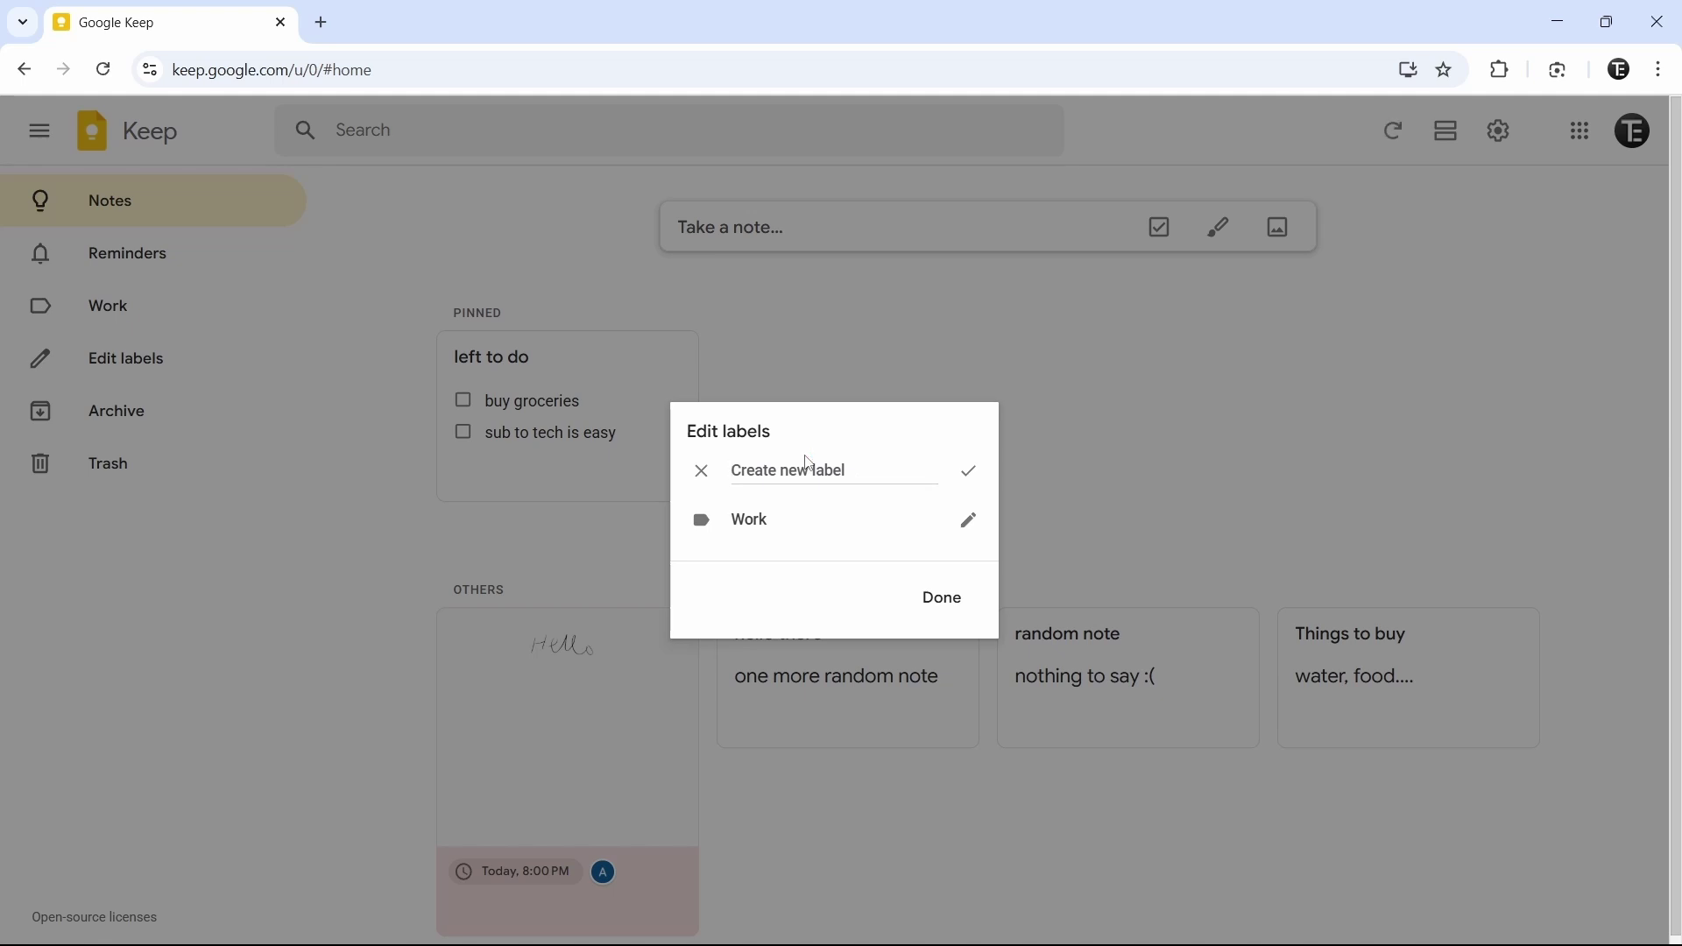
{"action": "type", "text": "Personal"}
{"action": "left_click", "coordinate": [967, 473]}
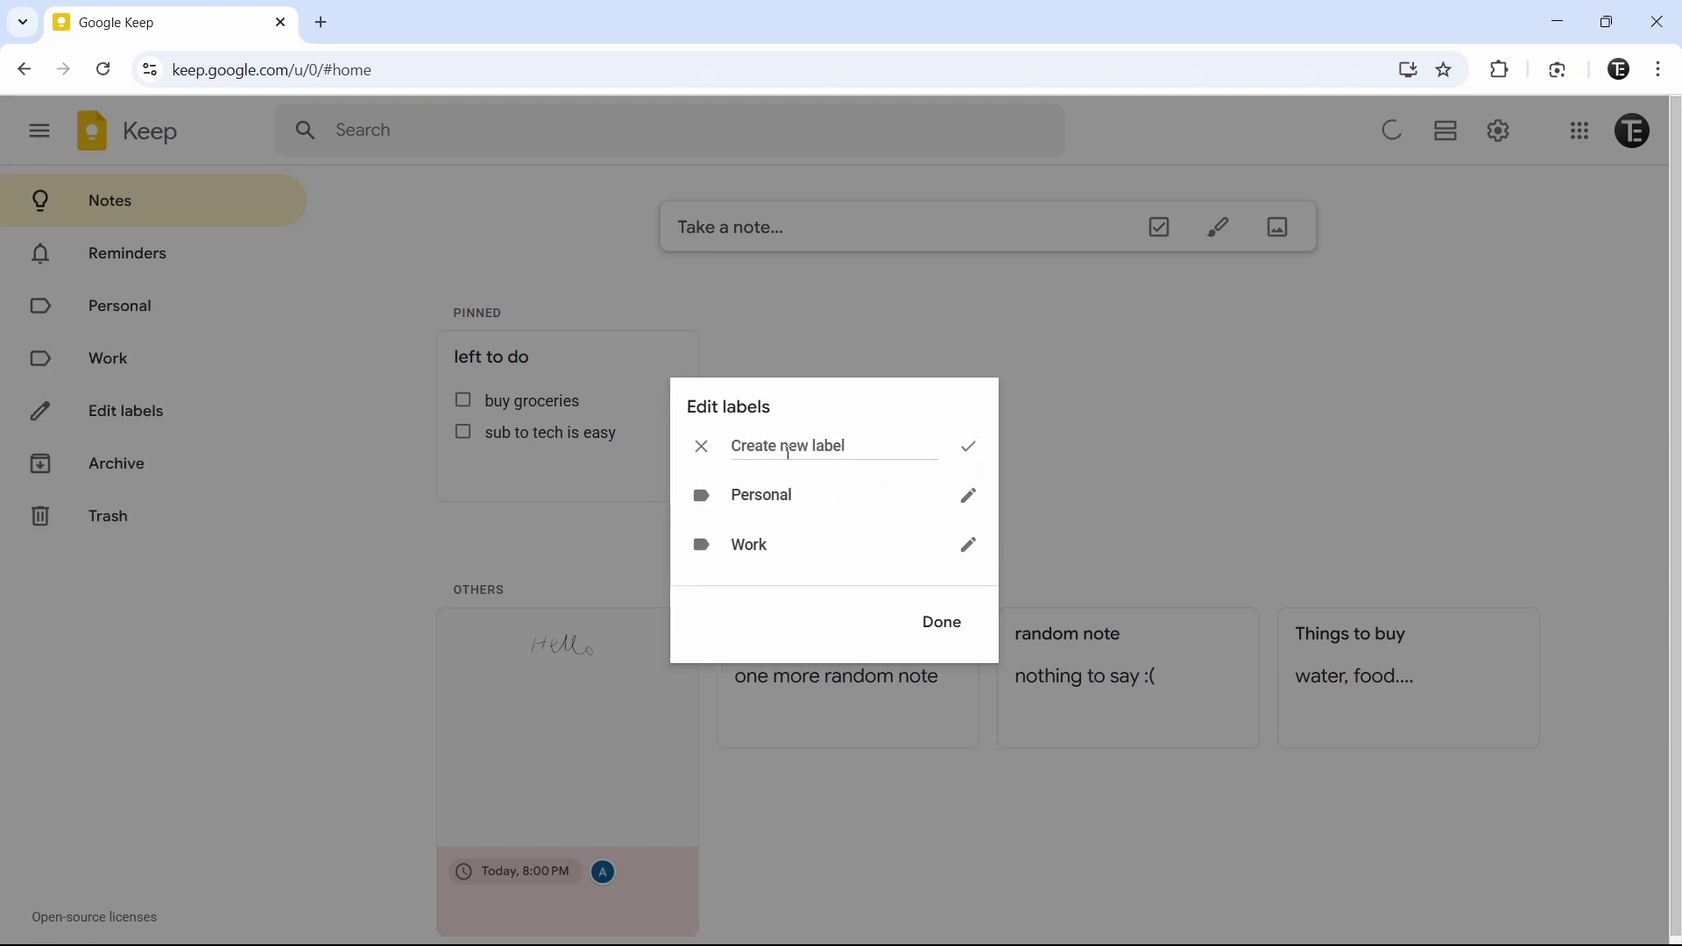
{"action": "left_click", "coordinate": [945, 630]}
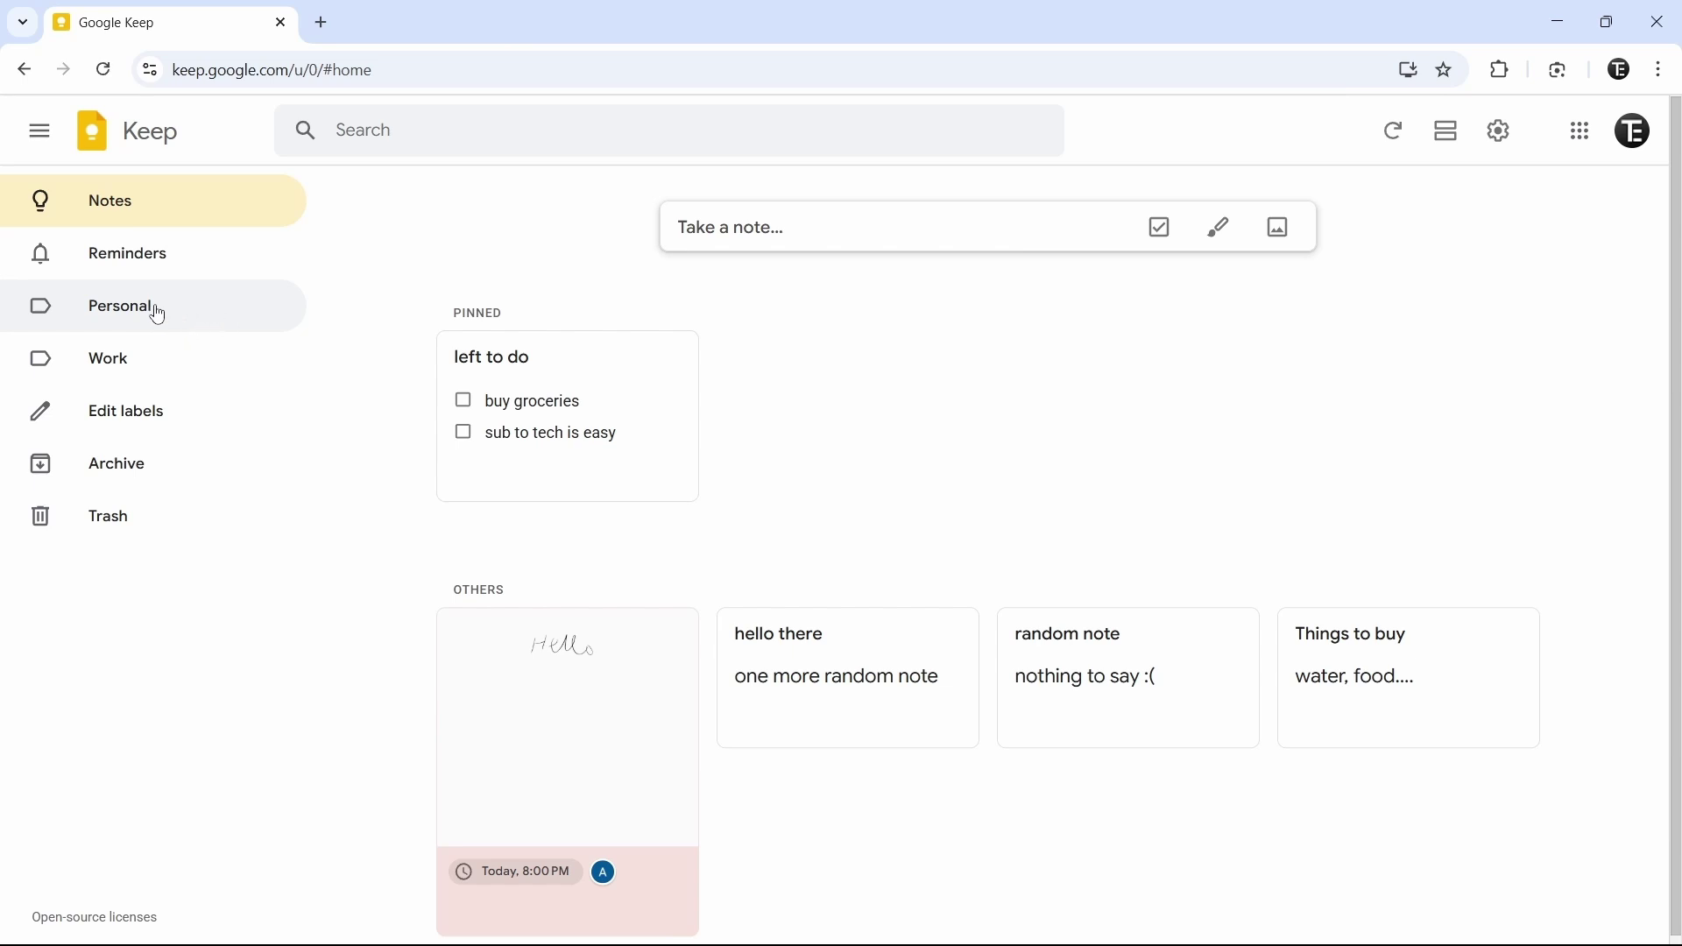
{"action": "left_click", "coordinate": [159, 314]}
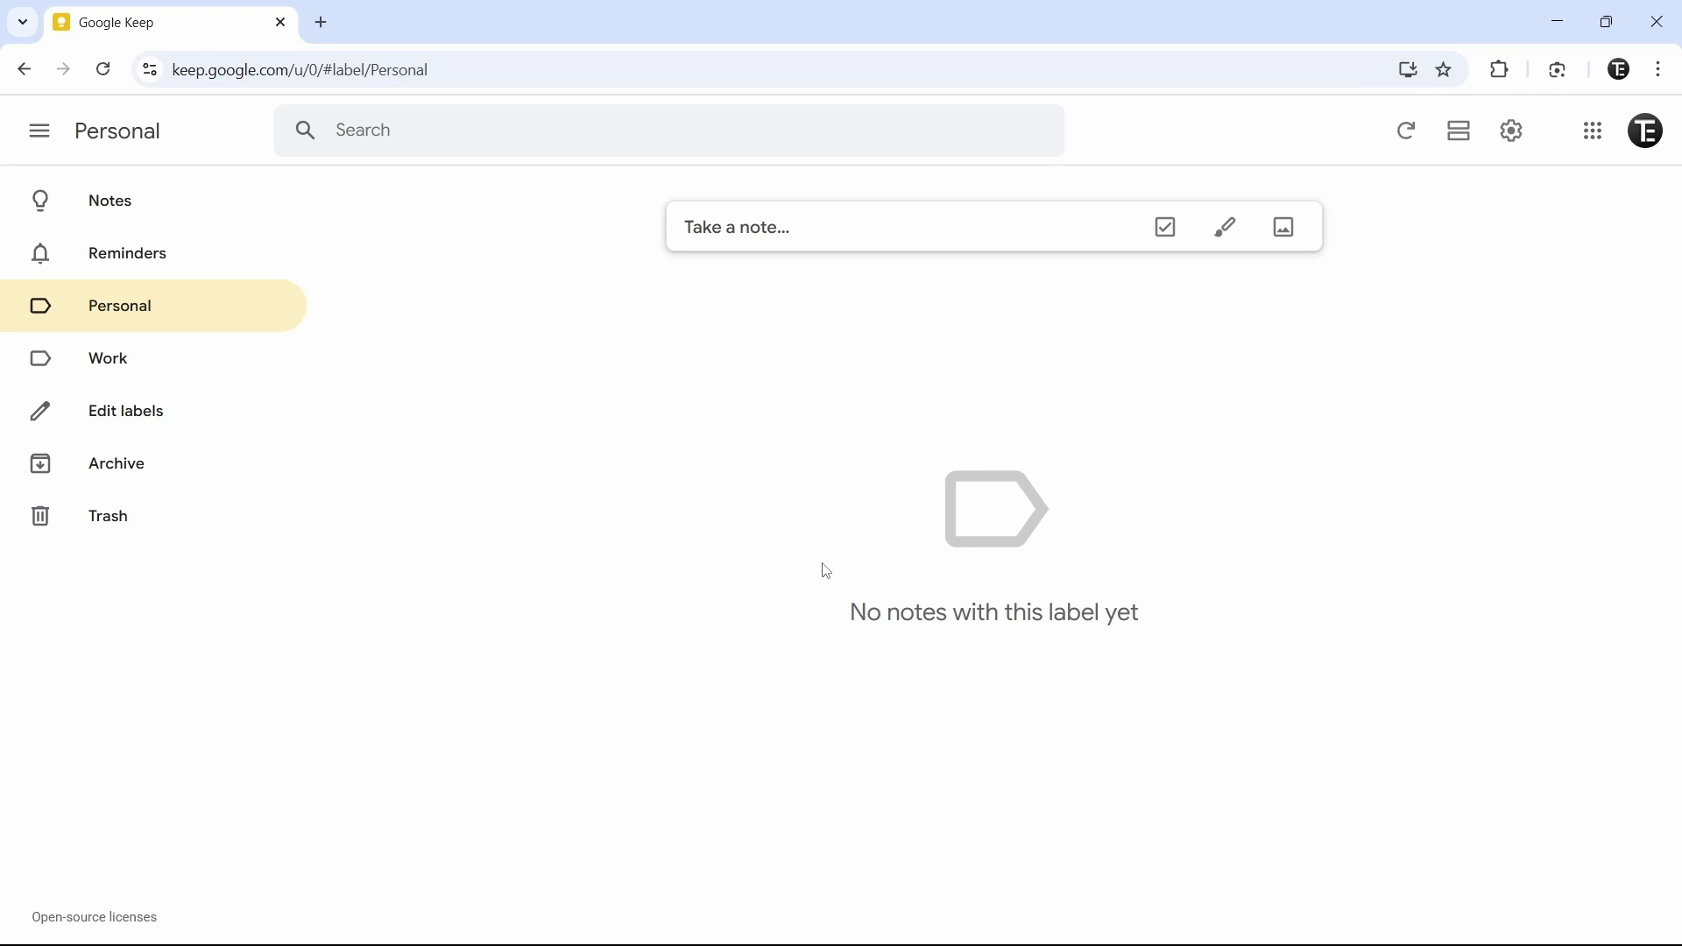
{"action": "left_click", "coordinate": [203, 218]}
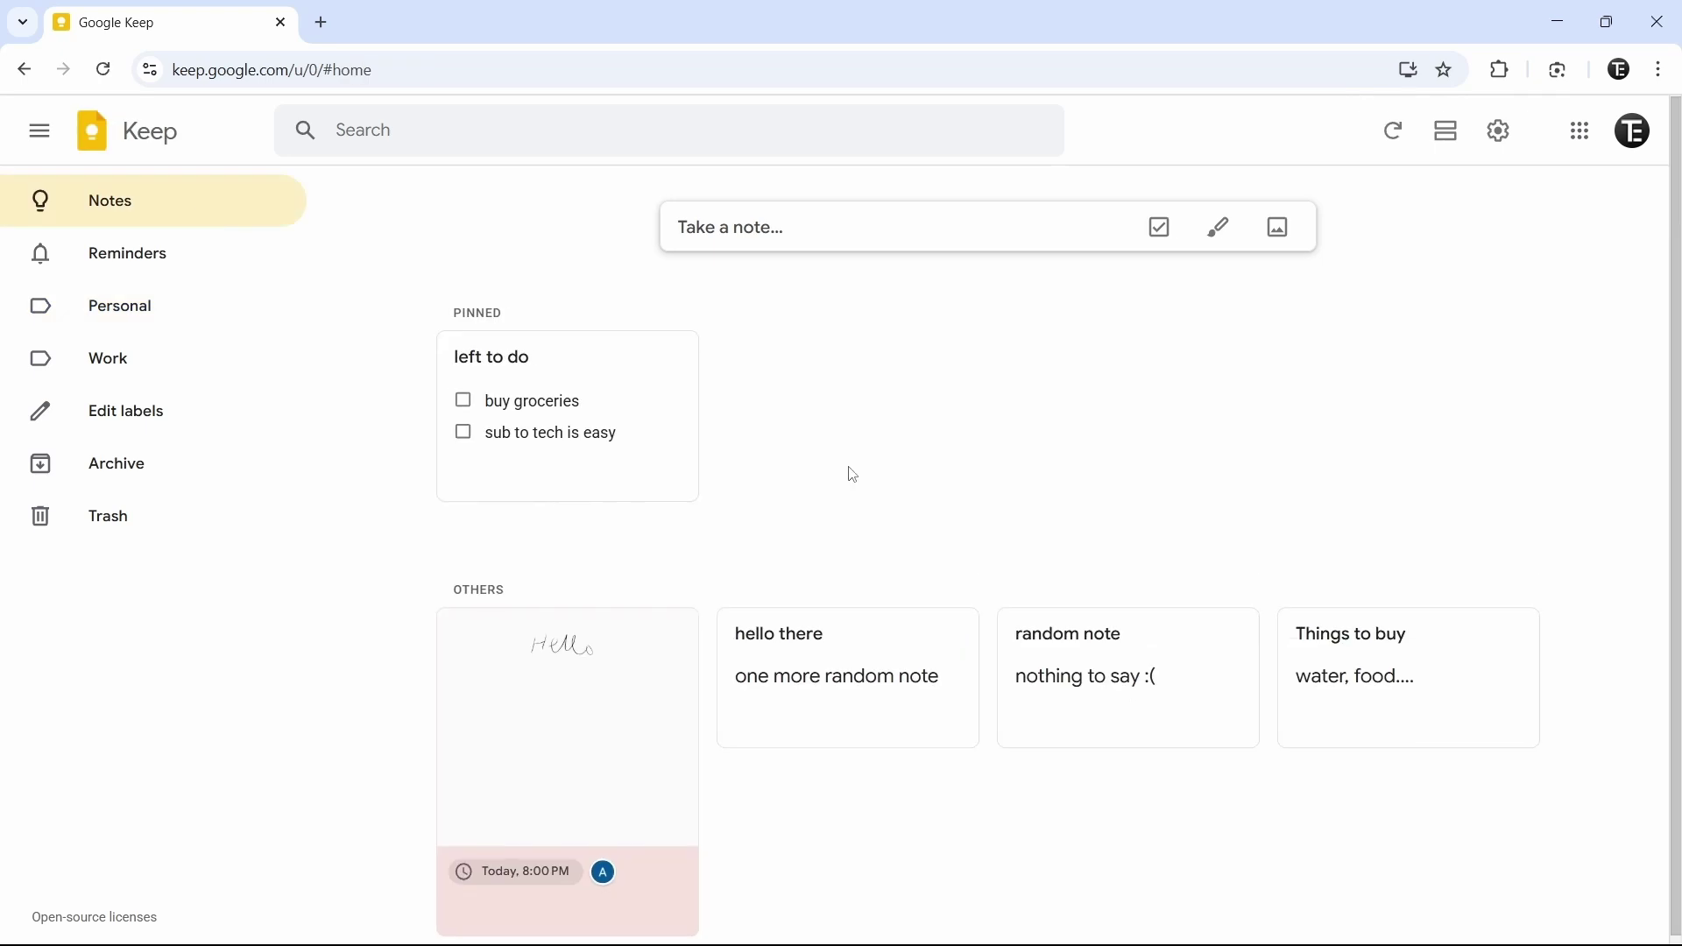
{"action": "mouse_move", "coordinate": [1474, 727]}
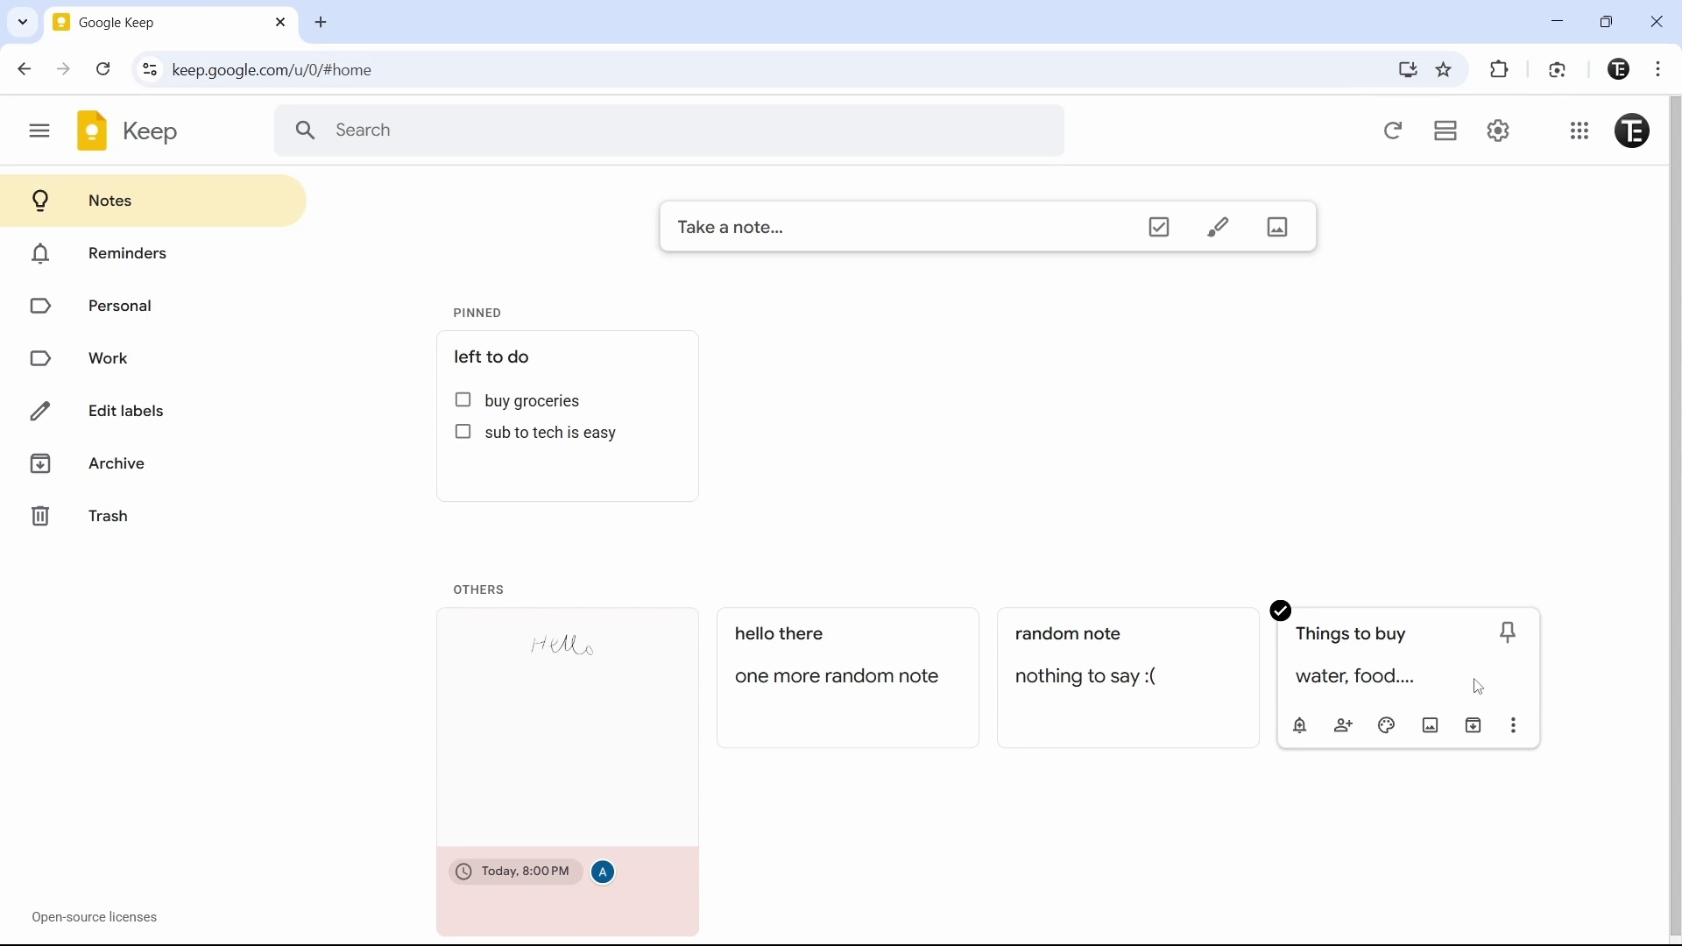
Tag 'Things to buy' with the Personal label and view the Personal label page
{"action": "left_click", "coordinate": [1474, 681]}
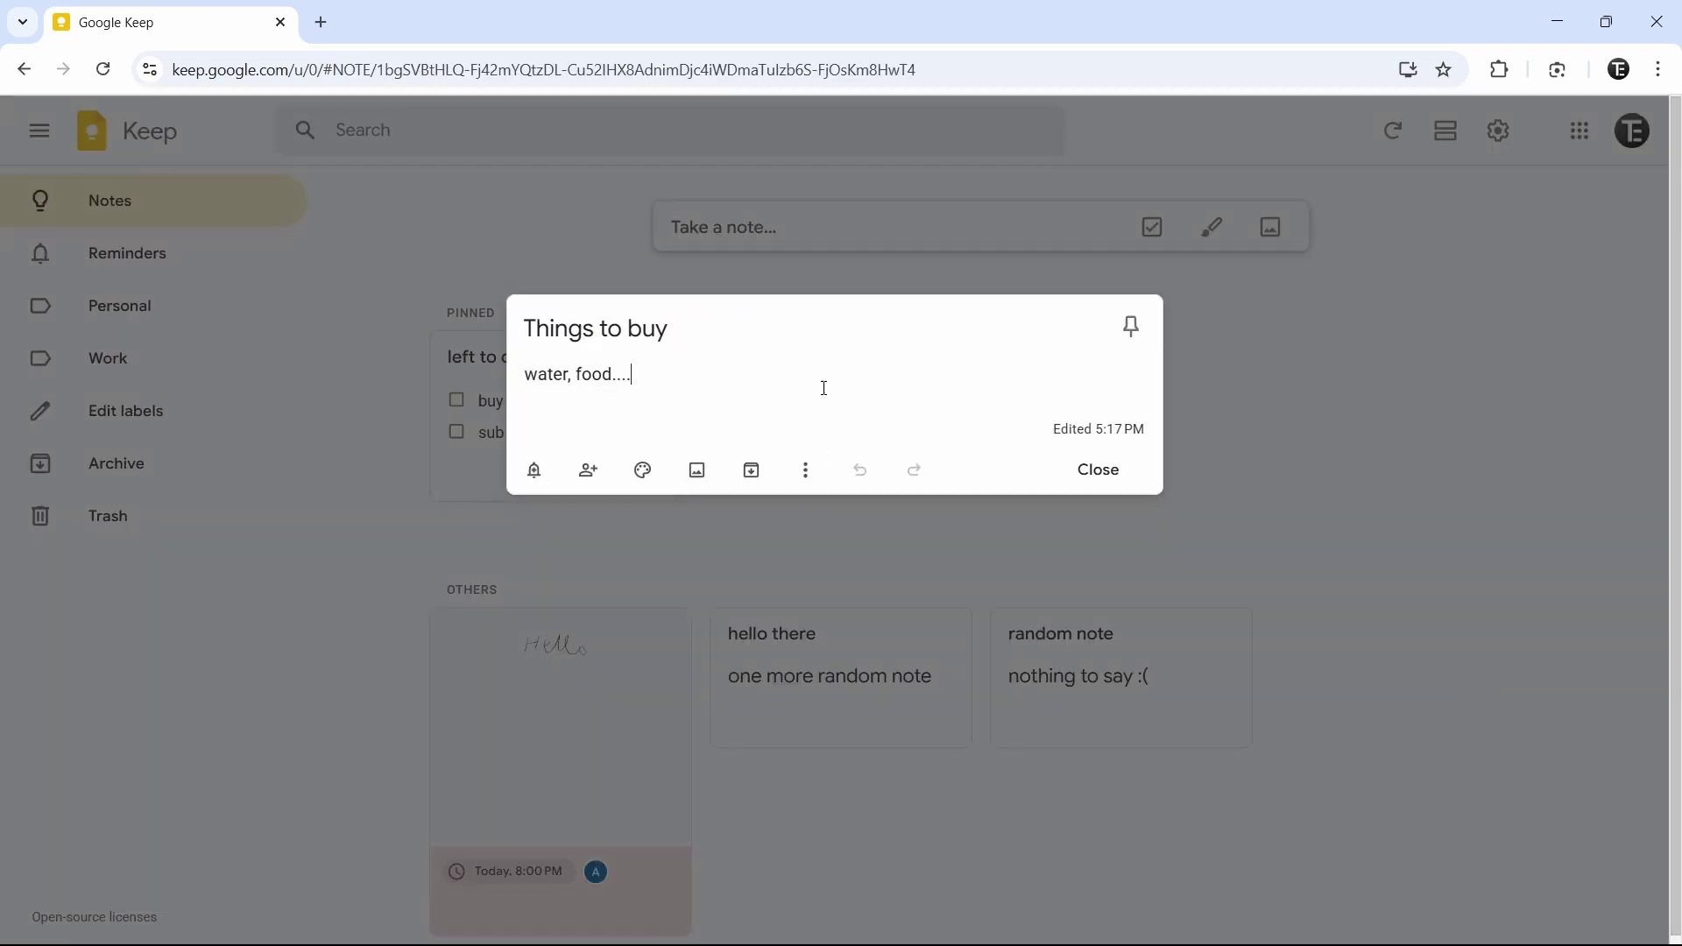
{"action": "left_click", "coordinate": [805, 480]}
{"action": "left_click", "coordinate": [826, 557]}
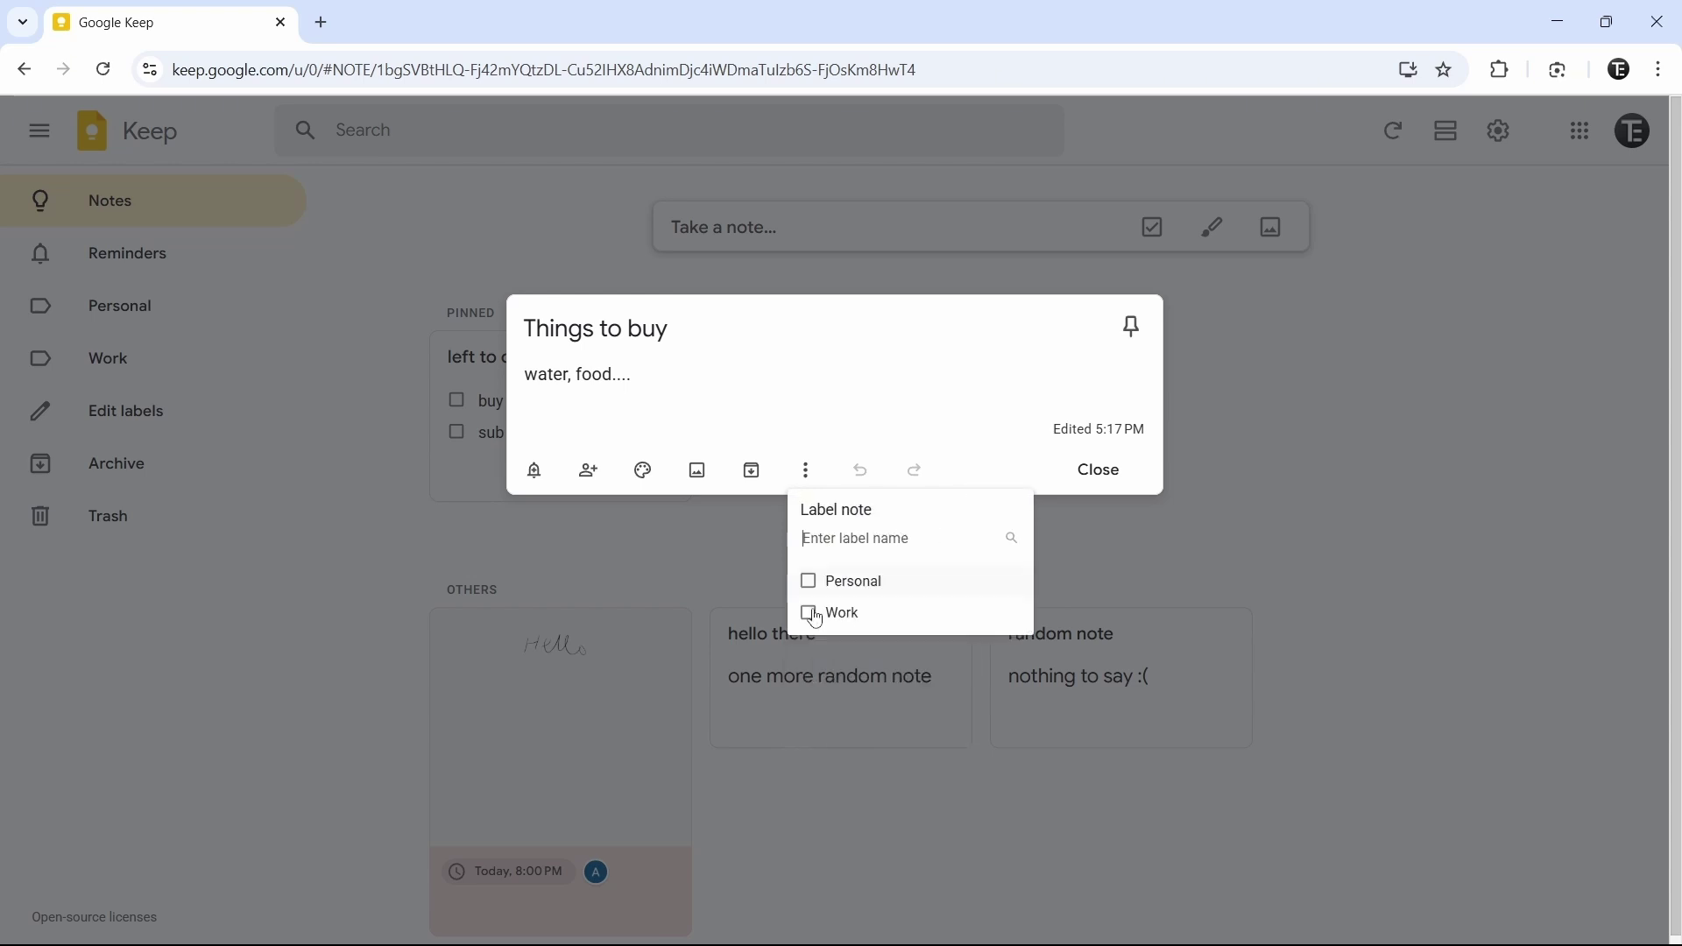
{"action": "left_click", "coordinate": [810, 588]}
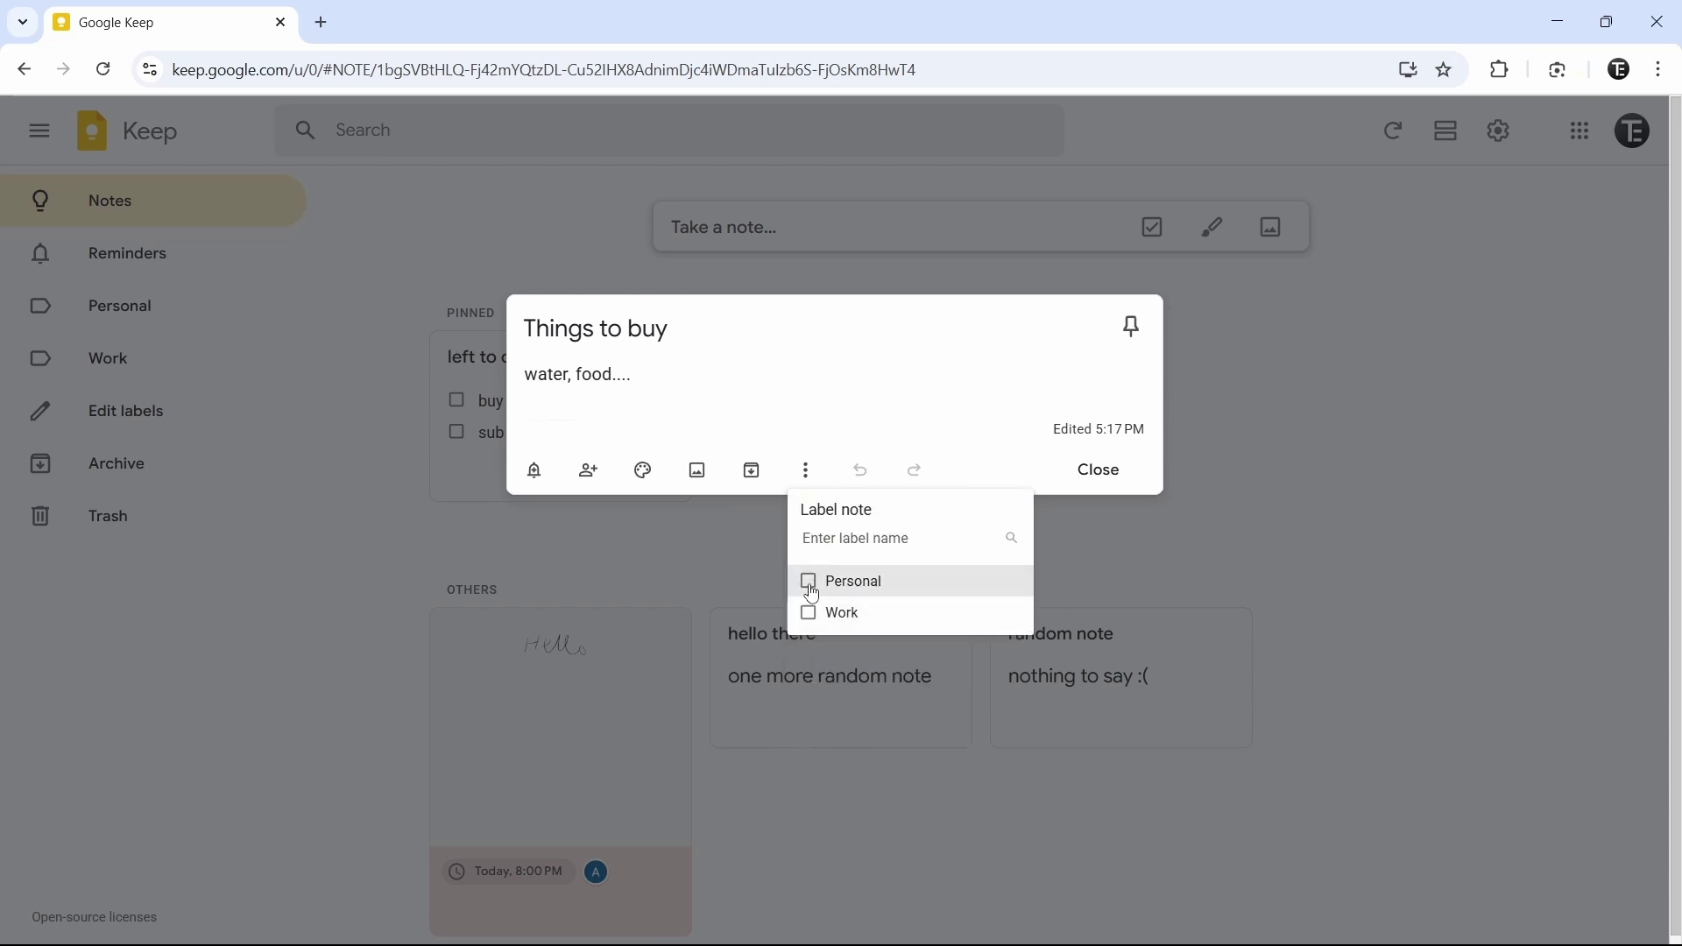
{"action": "left_click", "coordinate": [1007, 432]}
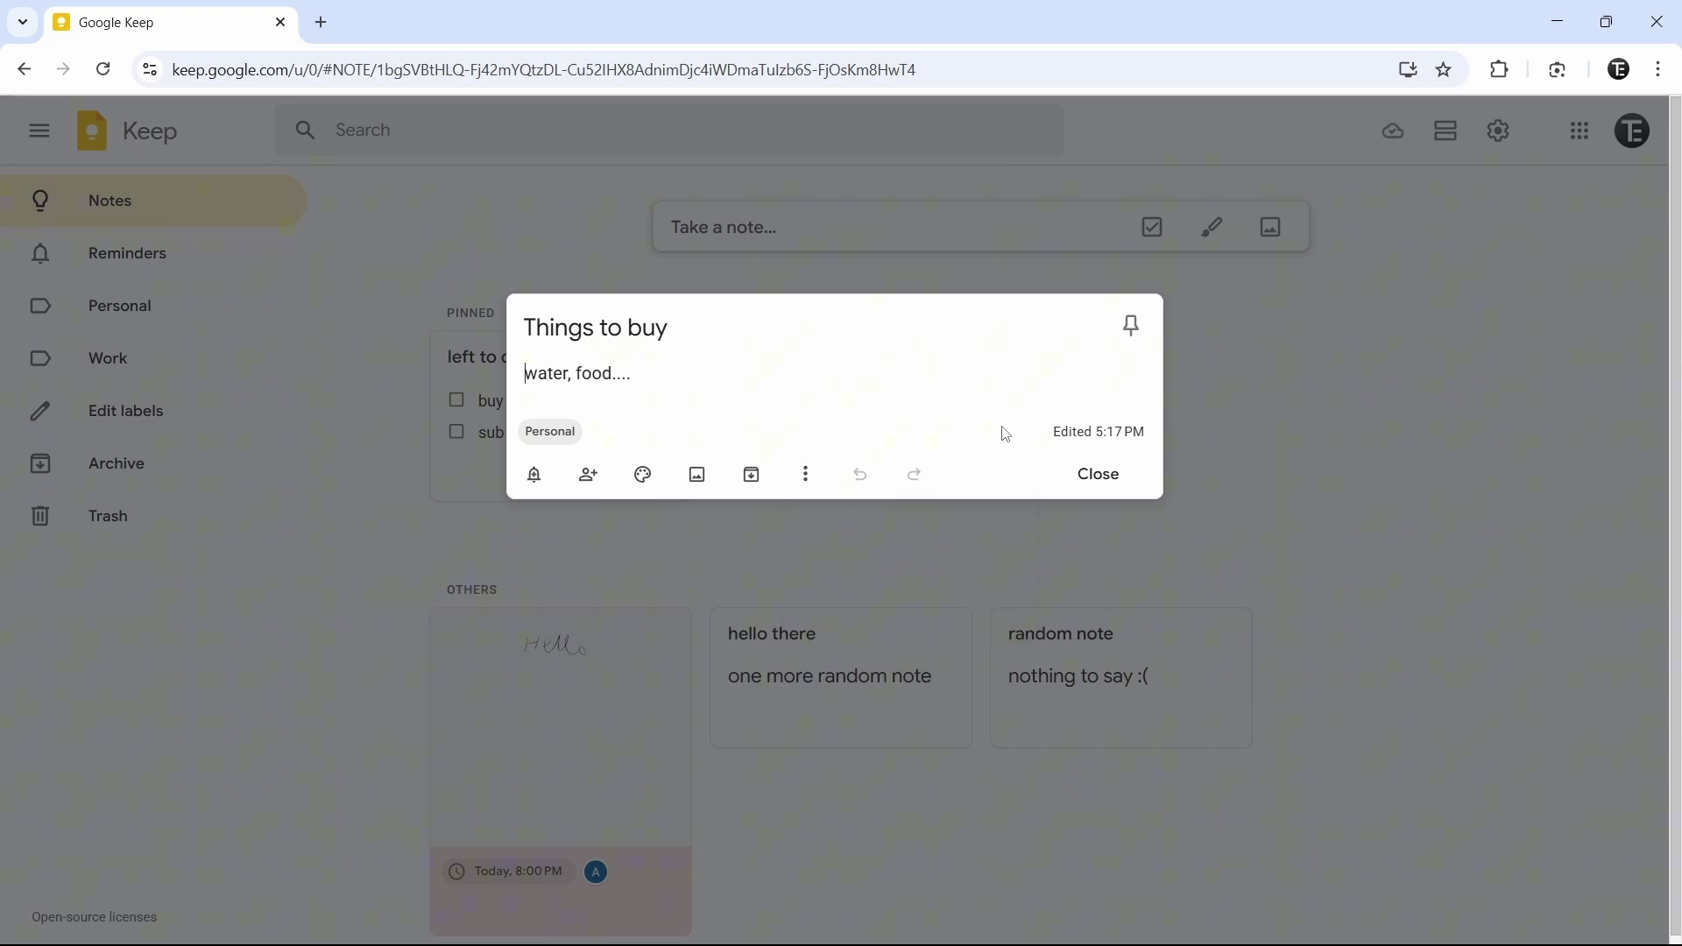
{"action": "left_click", "coordinate": [1099, 473]}
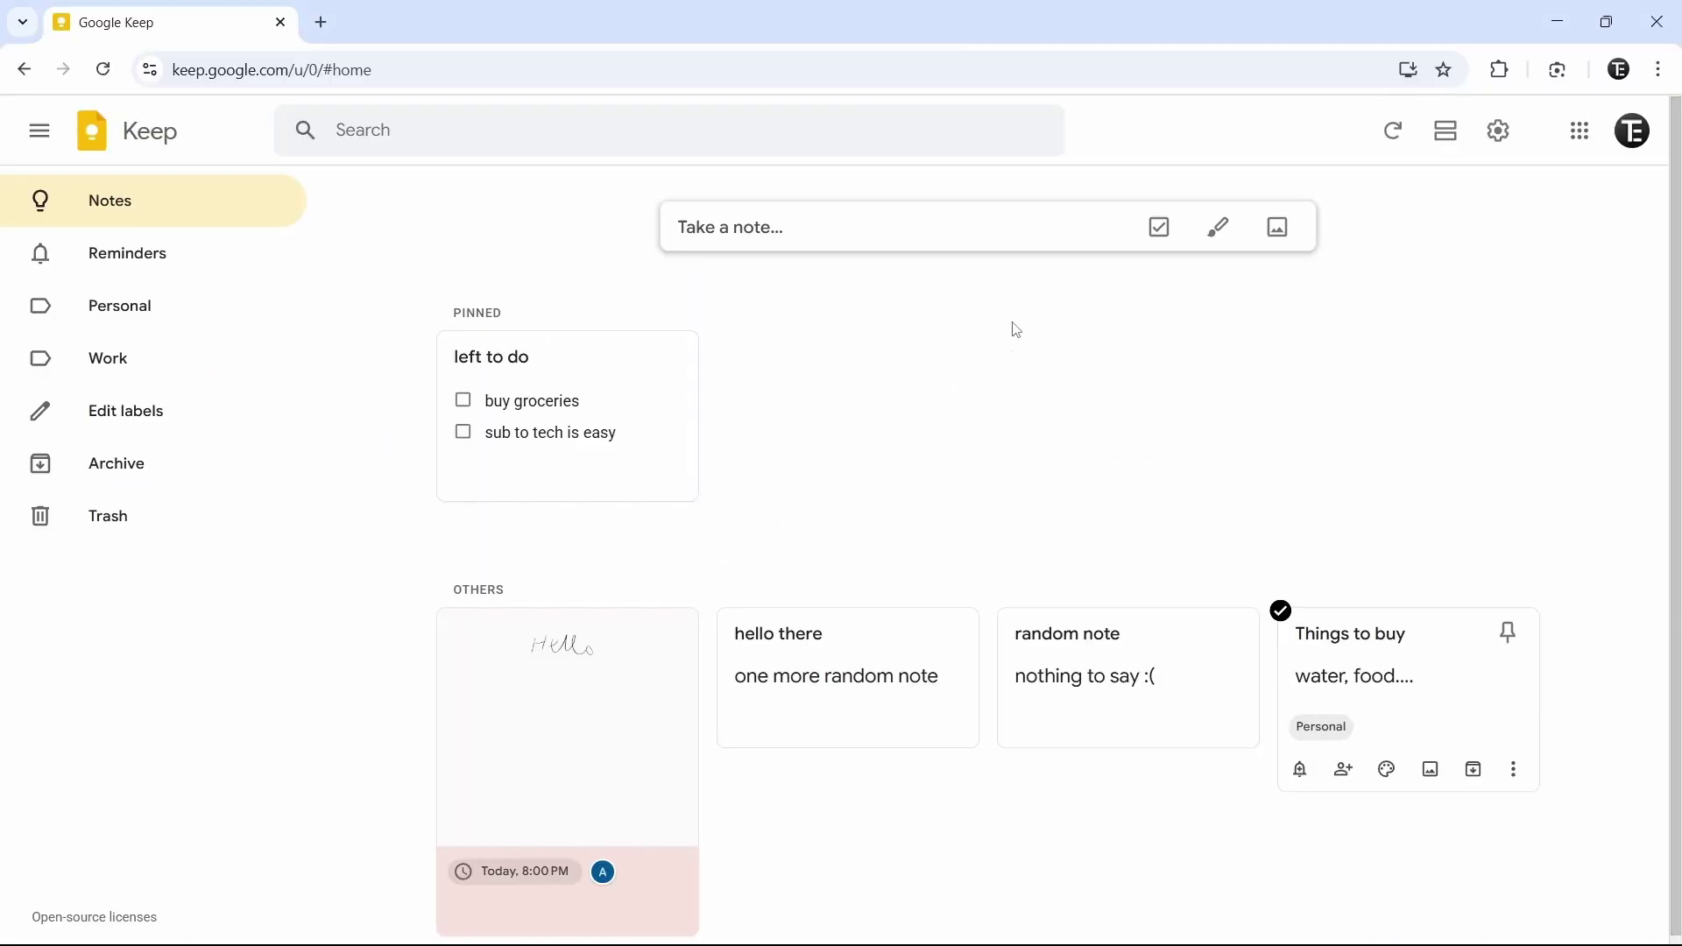
{"action": "left_click", "coordinate": [140, 312]}
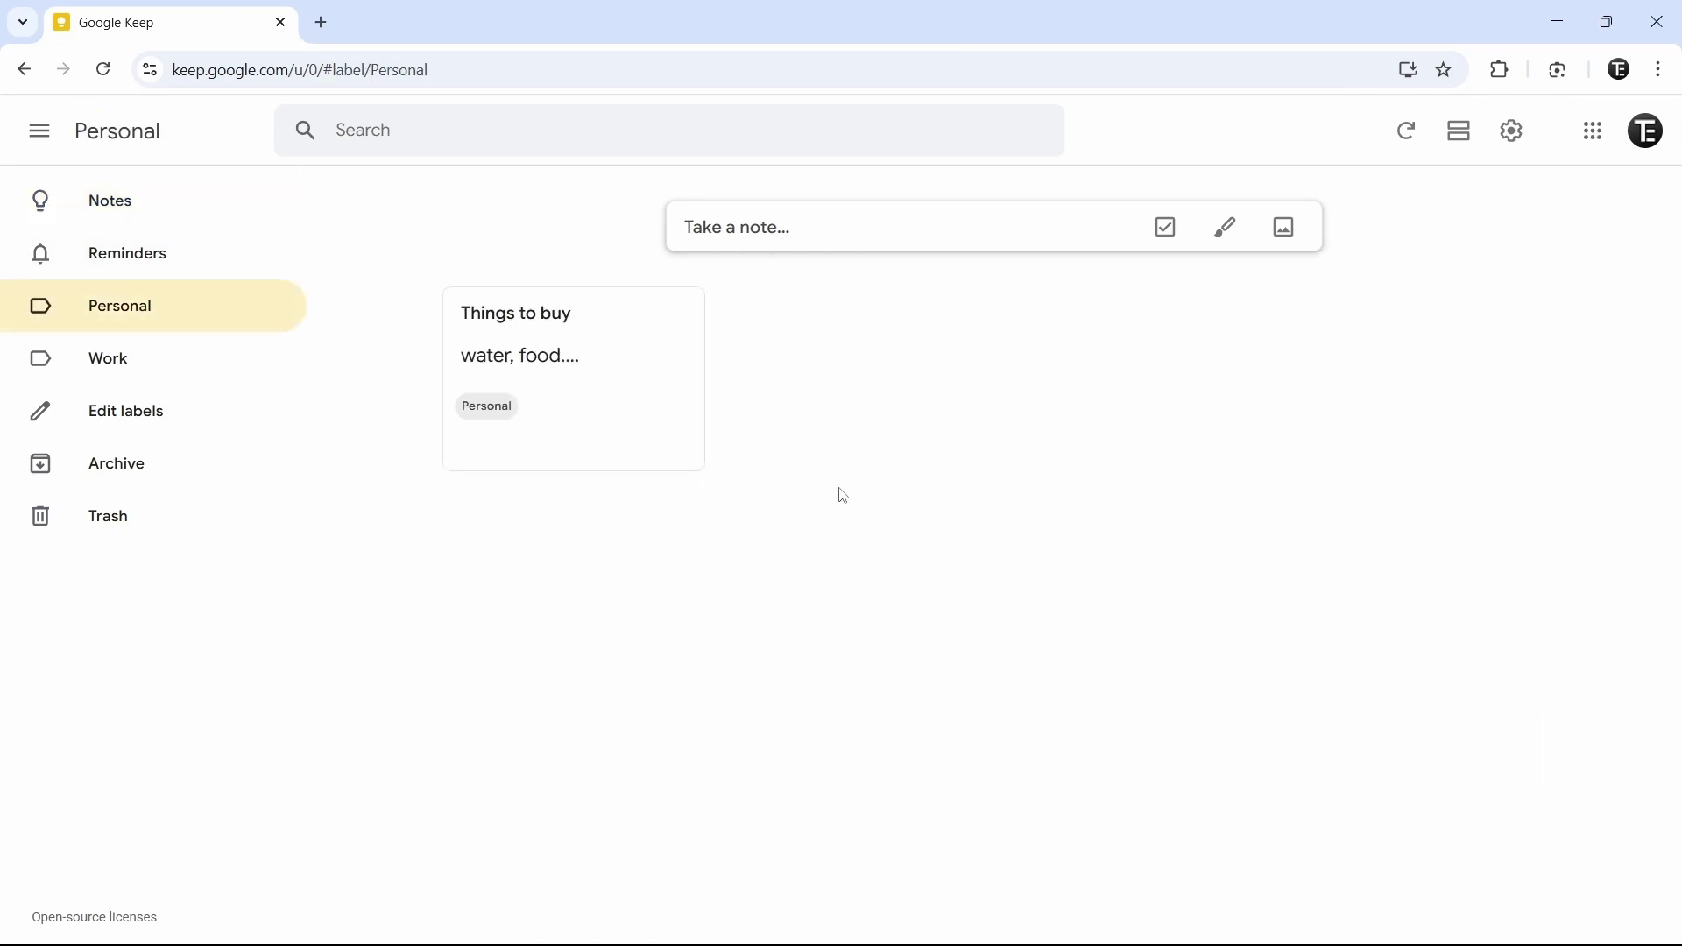
Go from the Personal label page back to the main Notes view
{"action": "left_click", "coordinate": [68, 219]}
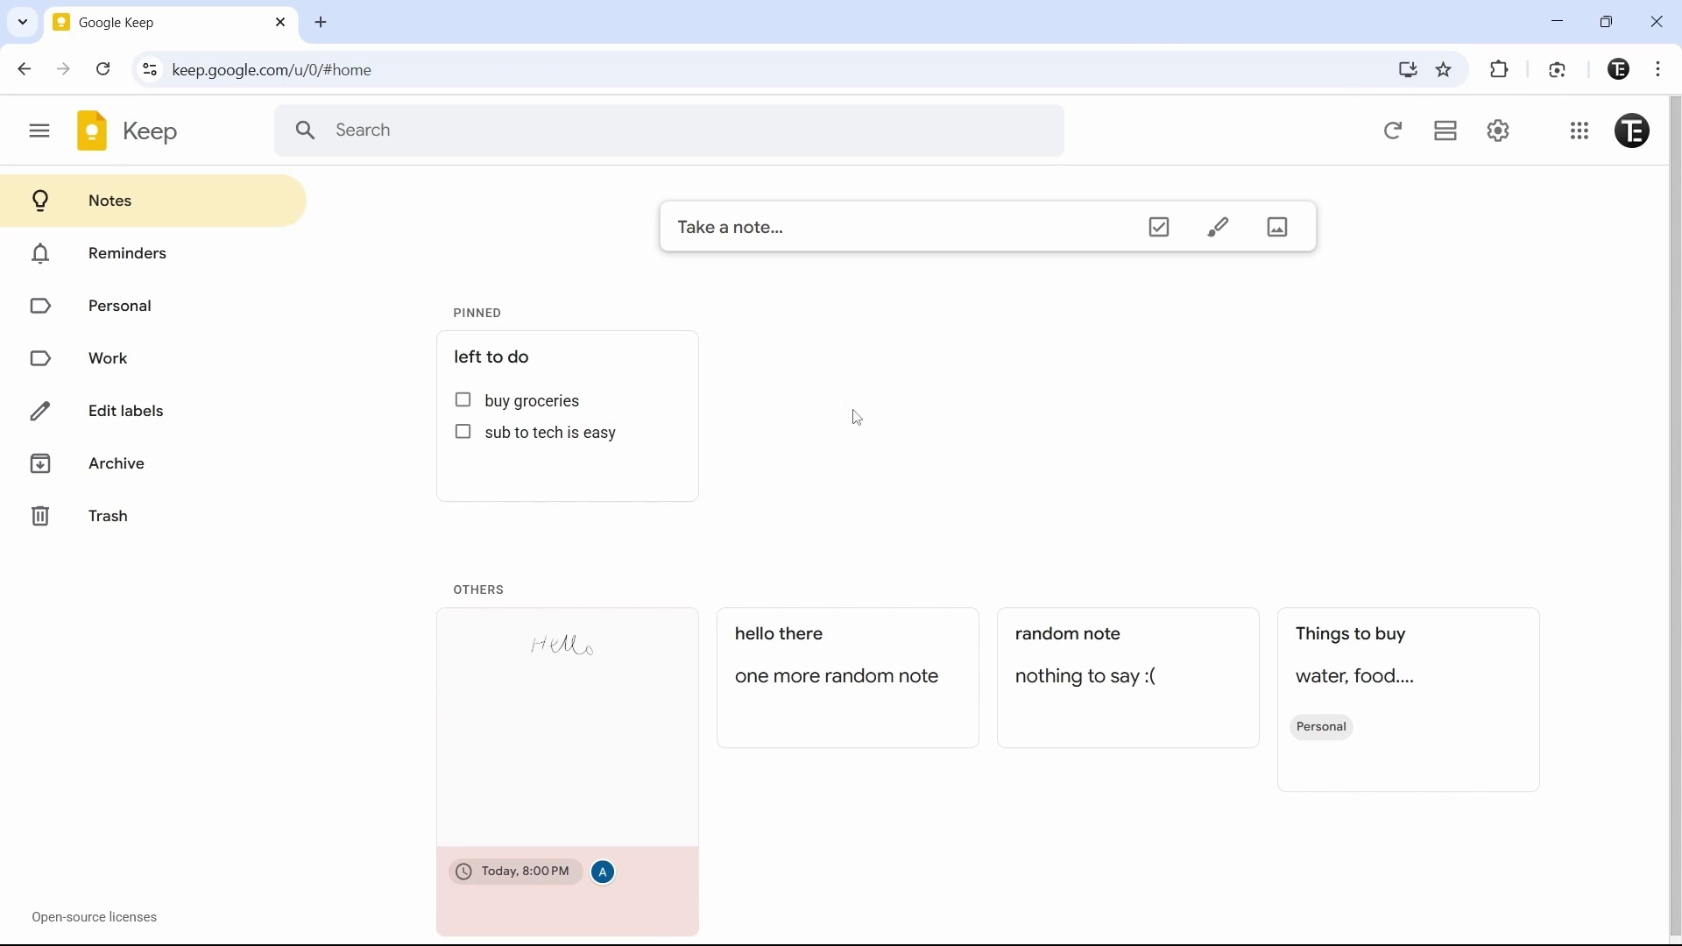
{"action": "left_click", "coordinate": [389, 136]}
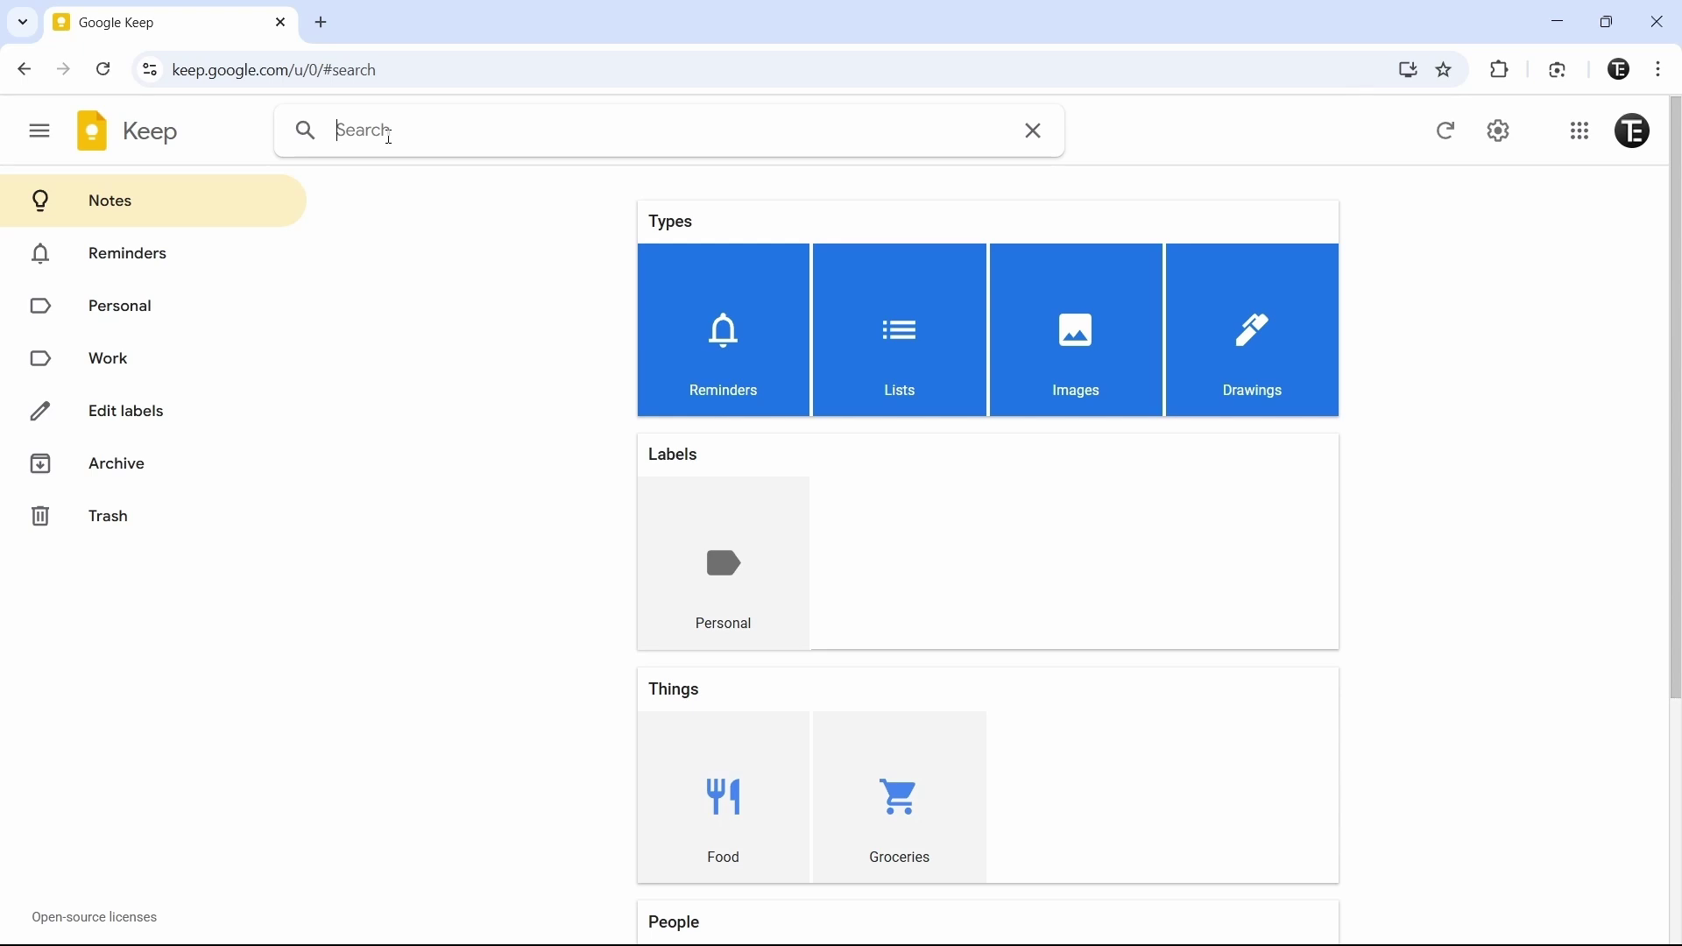
{"action": "type", "text": "things to buy"}
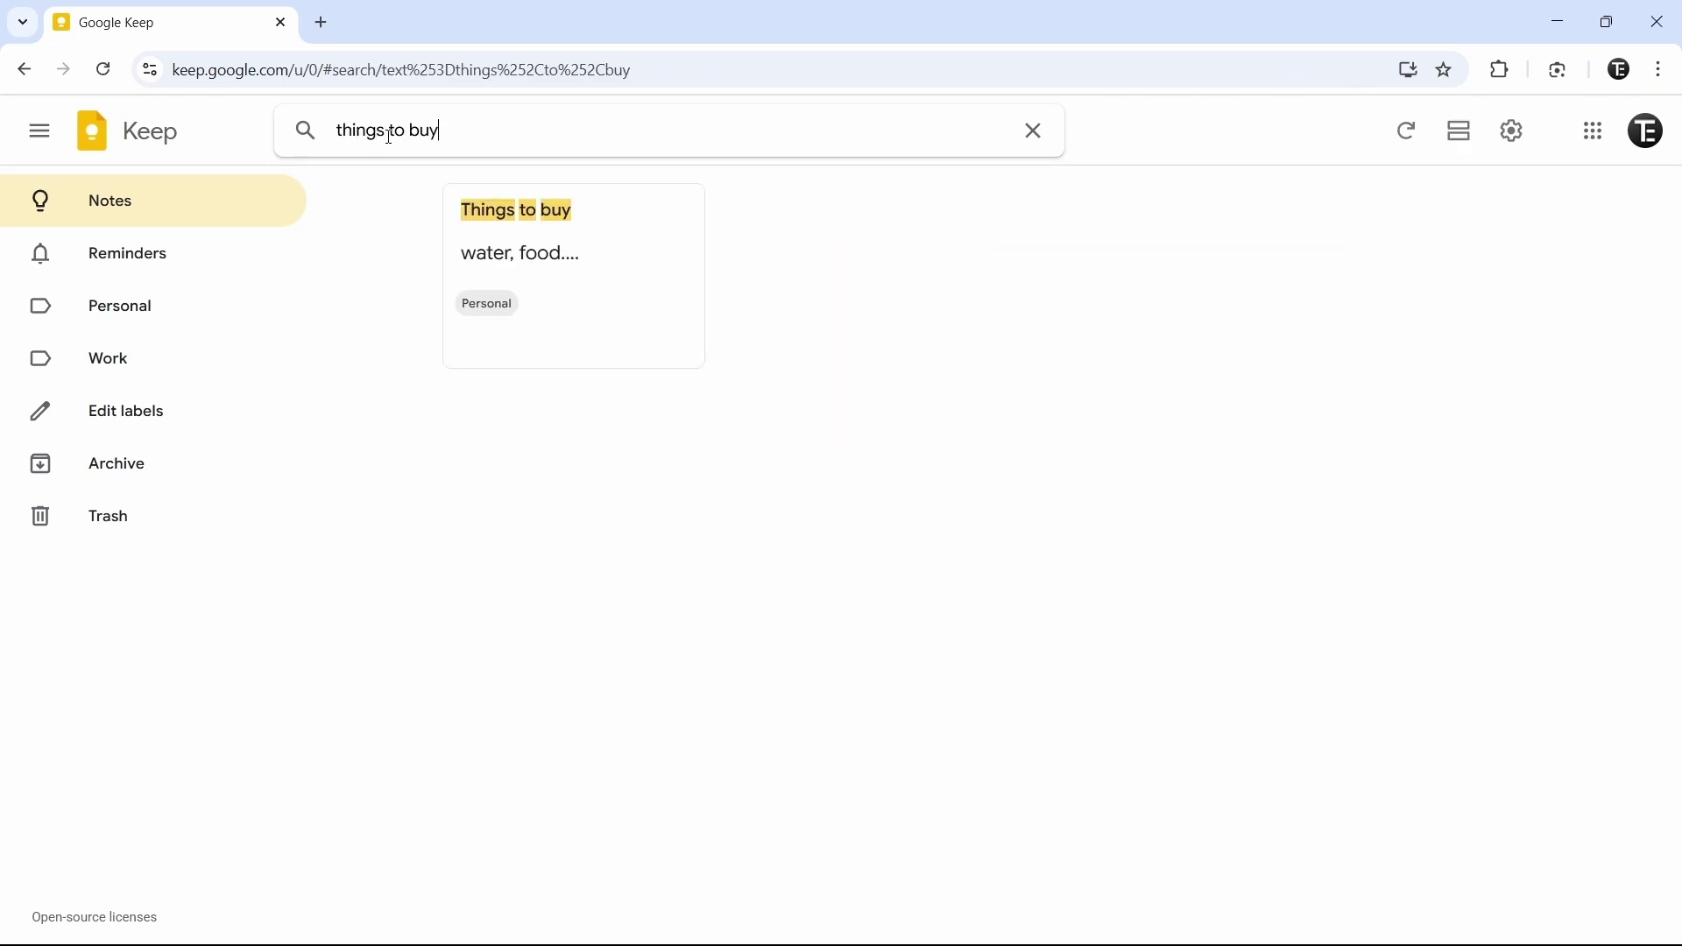
{"action": "key", "text": "BackSpace"}
{"action": "key", "text": "BackSpace"}
{"action": "key", "text": "BackSpace"}
{"action": "key", "text": "BackSpace"}
{"action": "key", "text": "BackSpace"}
{"action": "key", "text": "BackSpace"}
{"action": "key", "text": "BackSpace"}
{"action": "key", "text": "BackSpace"}
{"action": "key", "text": "BackSpace"}
{"action": "key", "text": "BackSpace"}
{"action": "key", "text": "BackSpace"}
{"action": "key", "text": "BackSpace"}
{"action": "key", "text": "BackSpace"}
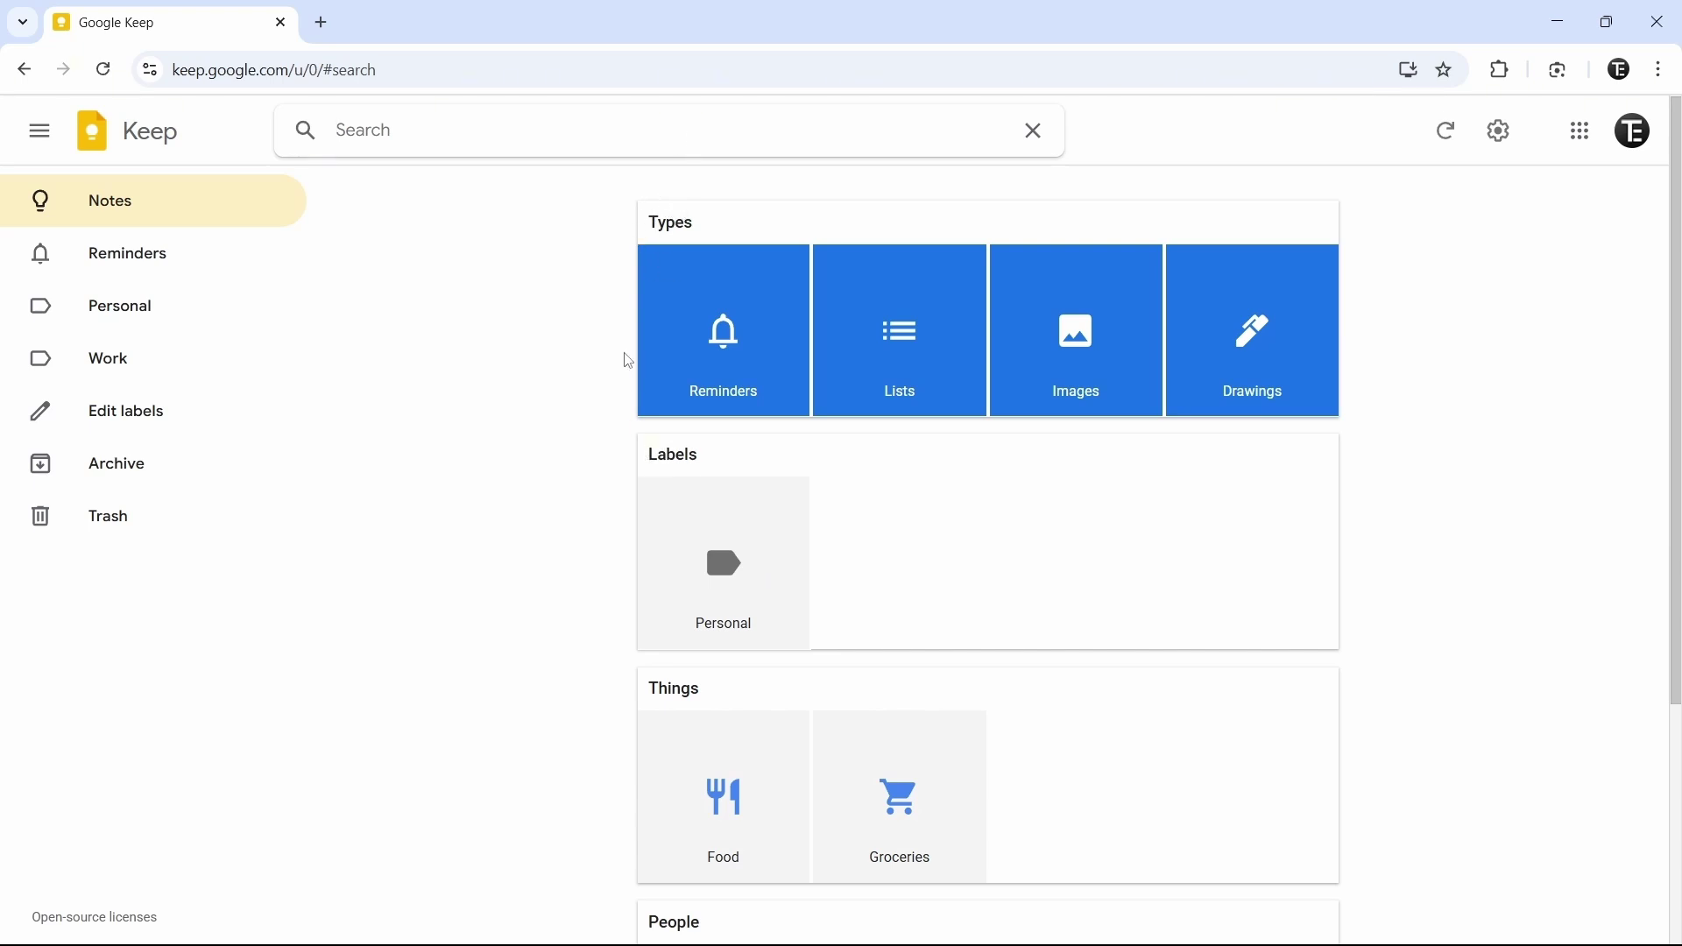
{"action": "scroll", "coordinate": [625, 457], "scroll_direction": "down", "scroll_amount": 4}
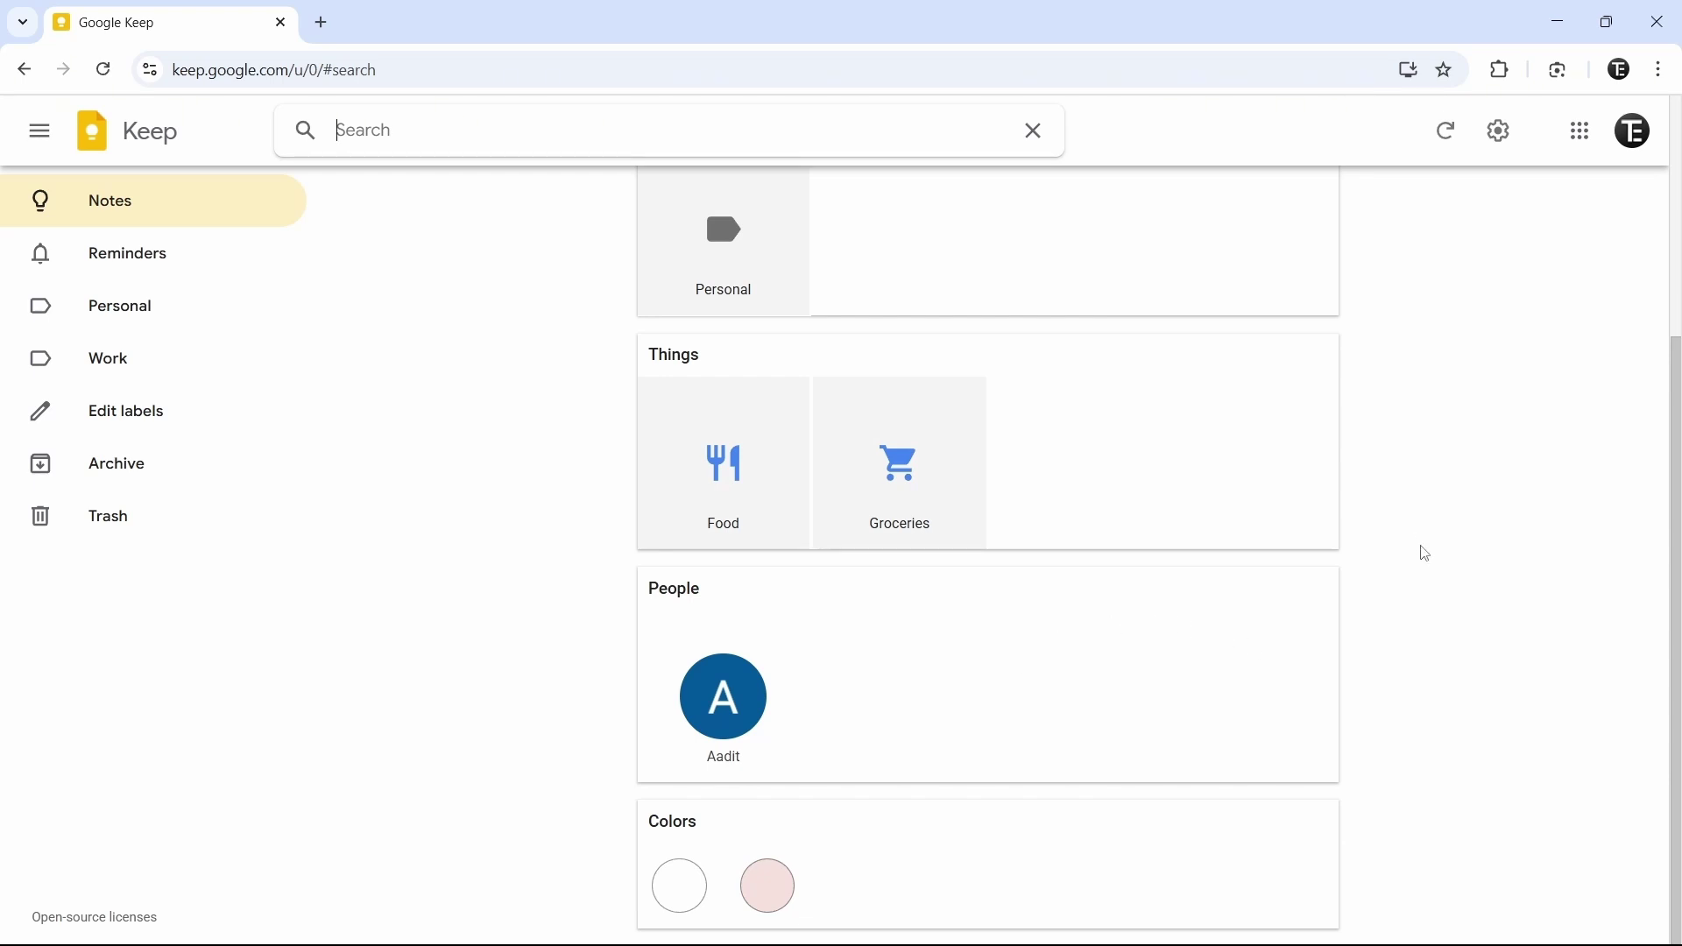
{"action": "left_click", "coordinate": [738, 710]}
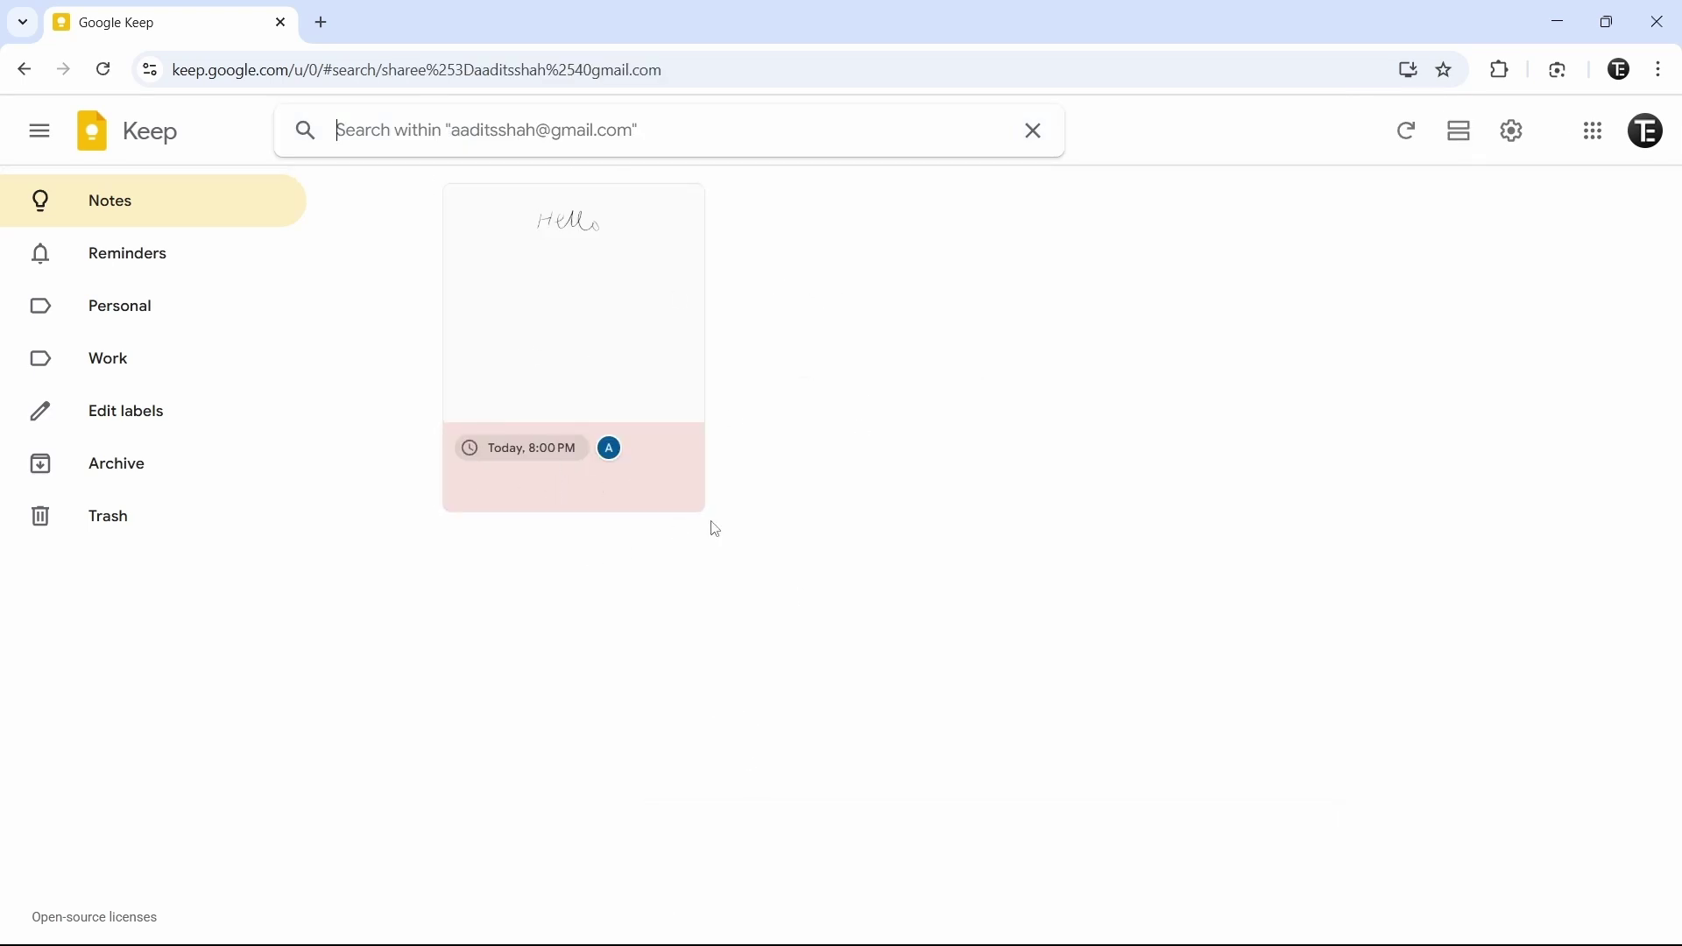
{"action": "key", "text": "alt+Left"}
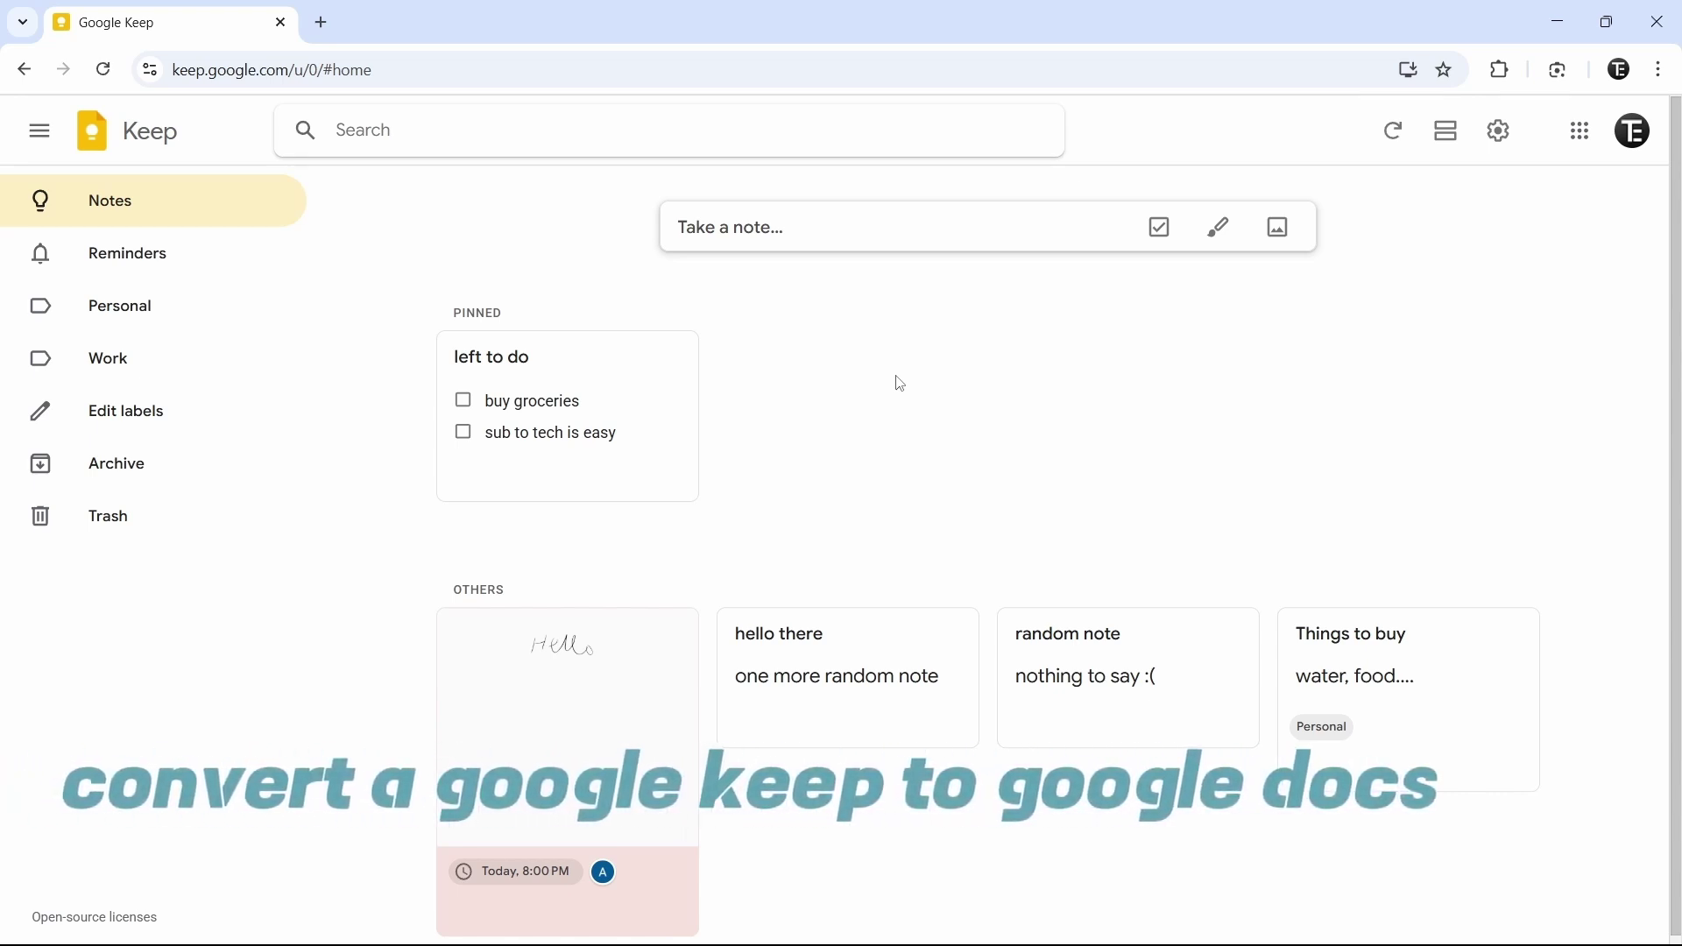
Copy the 'left to do' checklist into a new Google Docs document and open it
{"action": "mouse_move", "coordinate": [653, 416]}
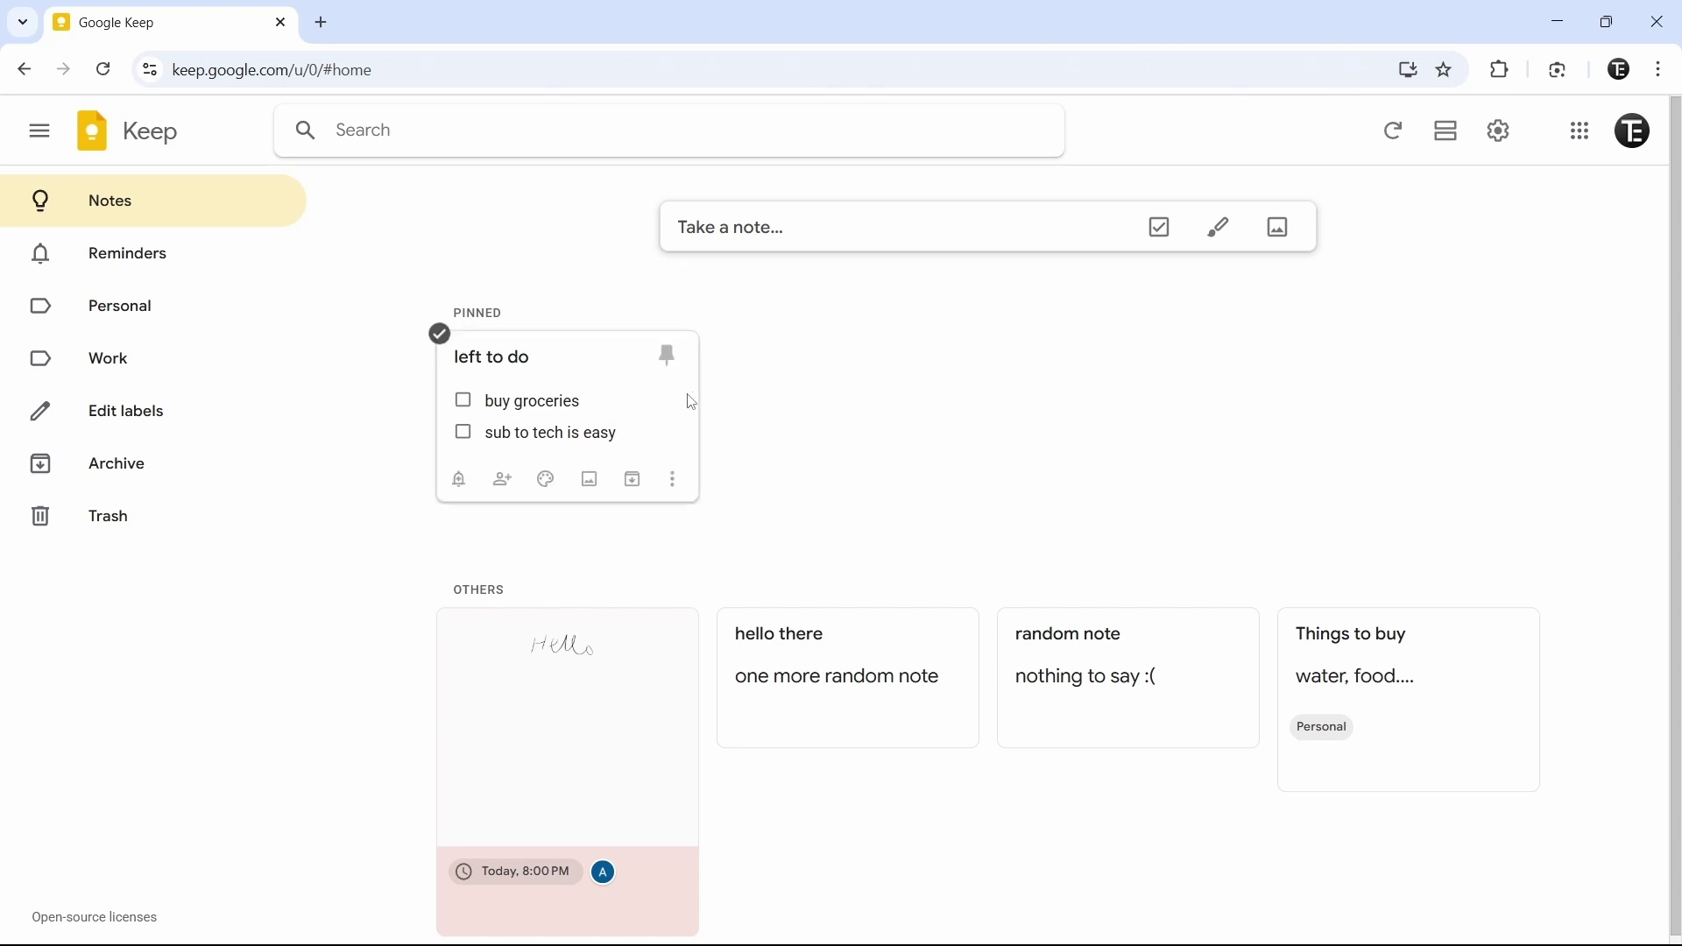
{"action": "left_click", "coordinate": [670, 427]}
{"action": "left_click", "coordinate": [808, 534]}
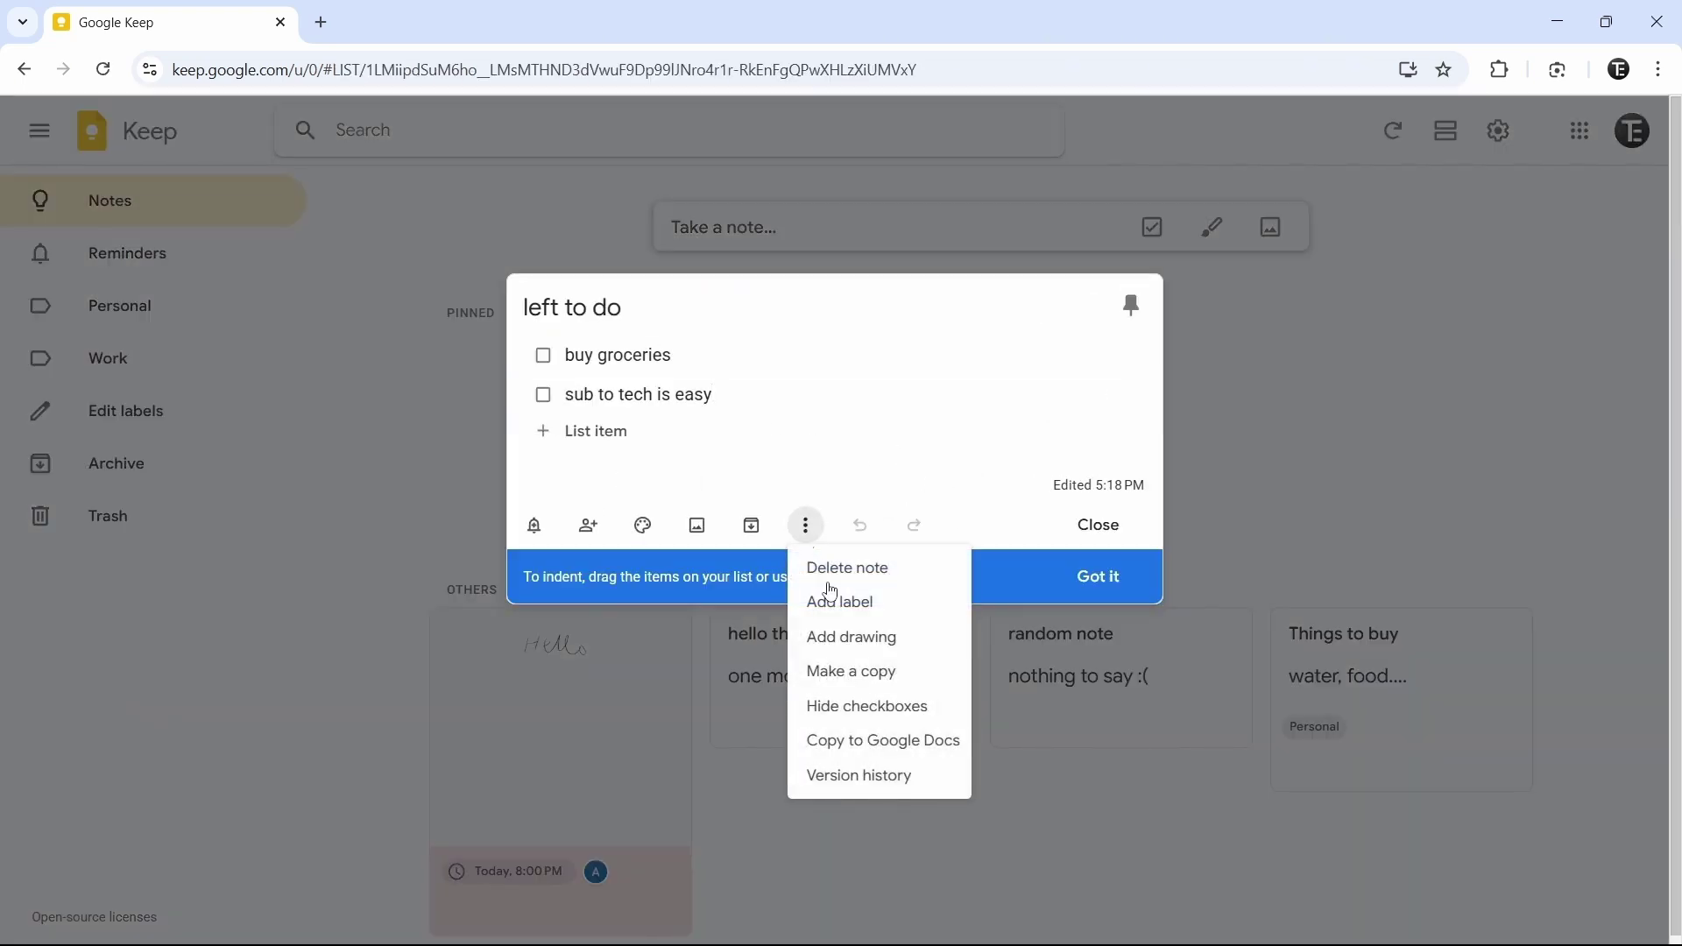
{"action": "left_click", "coordinate": [924, 745]}
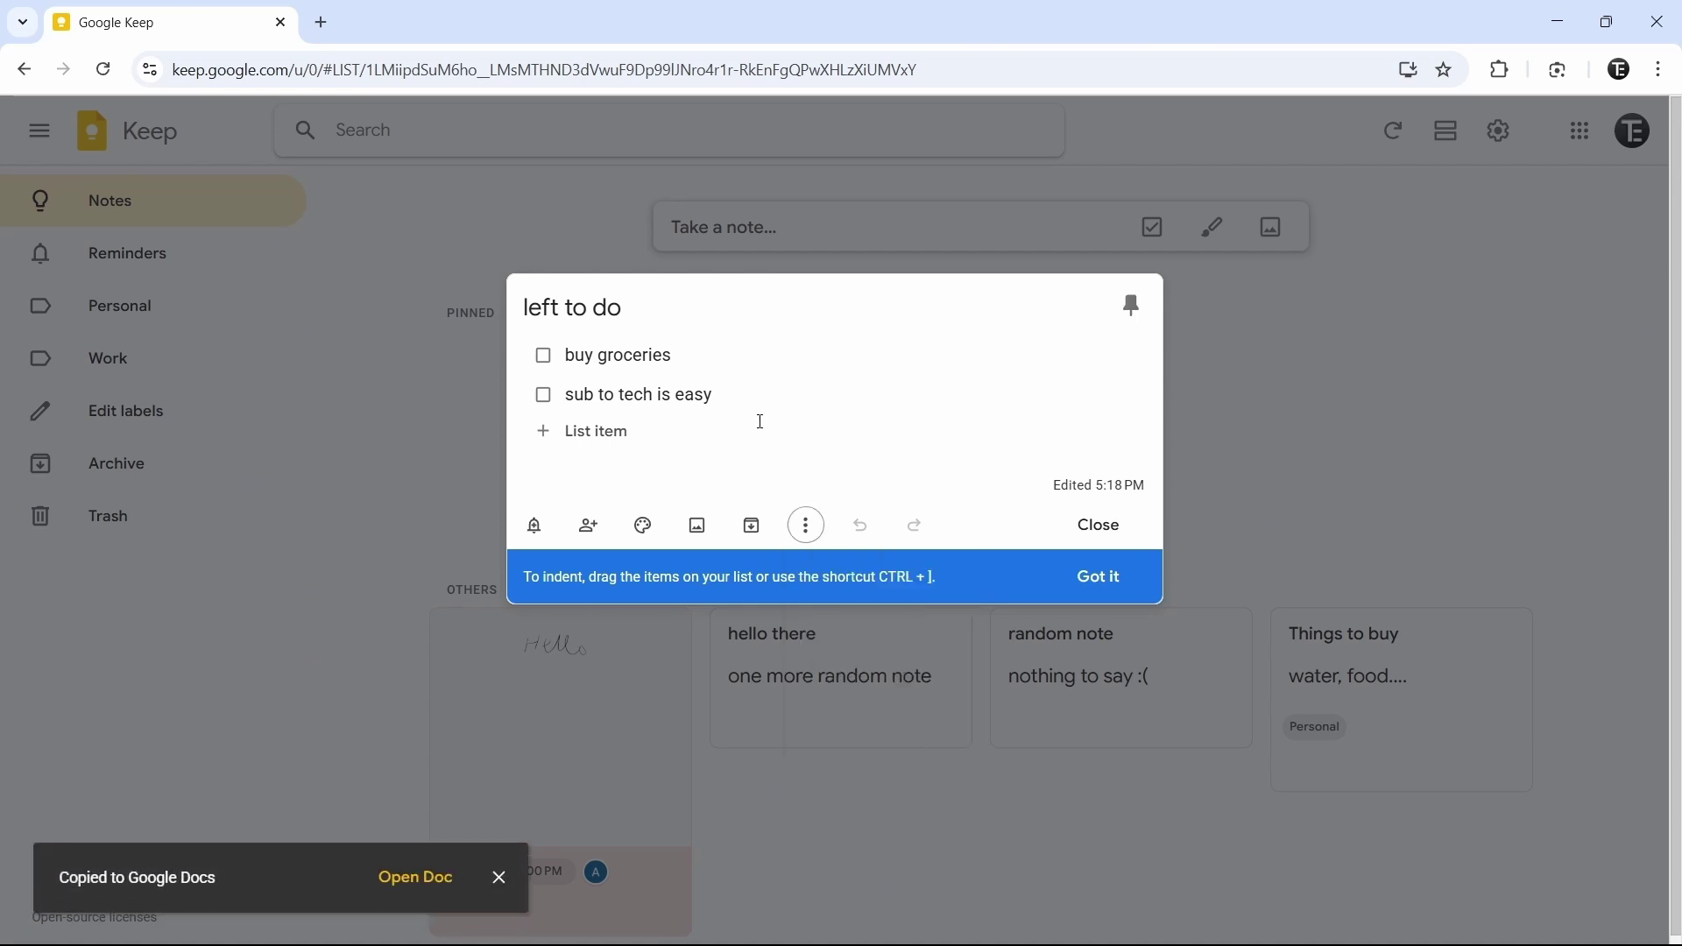
{"action": "left_click", "coordinate": [403, 888]}
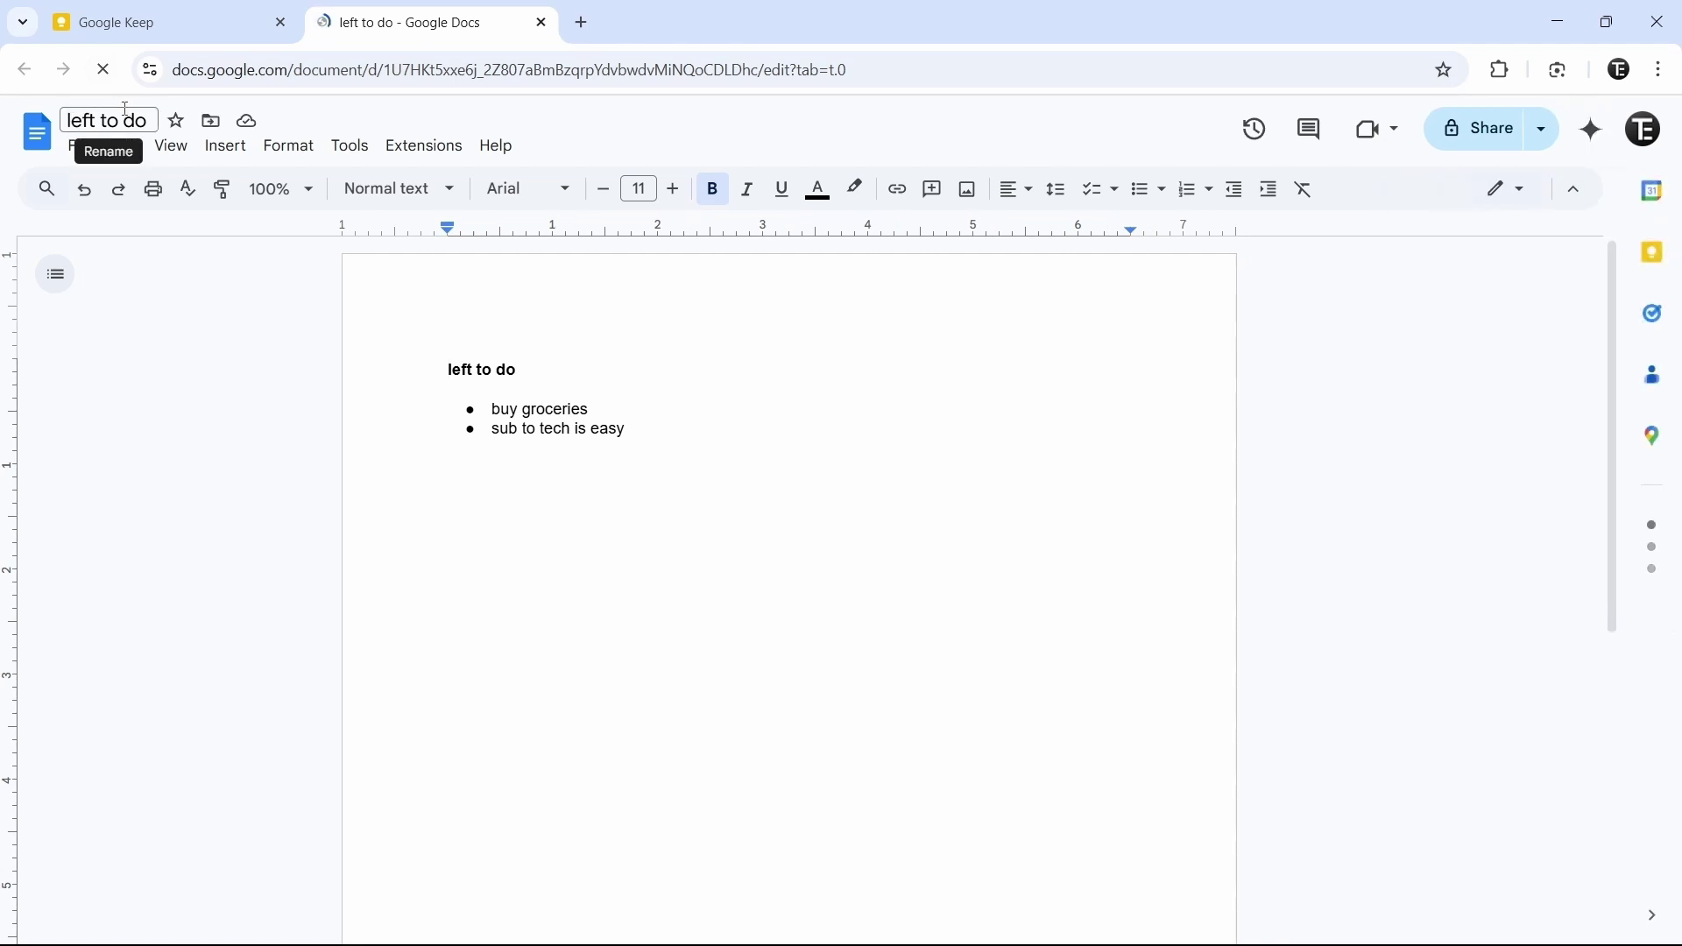
Select the two copied bullet items in the document, then deselect them
{"action": "left_click", "coordinate": [690, 440]}
{"action": "left_click_drag", "start_coordinate": [690, 439], "coordinate": [493, 409]}
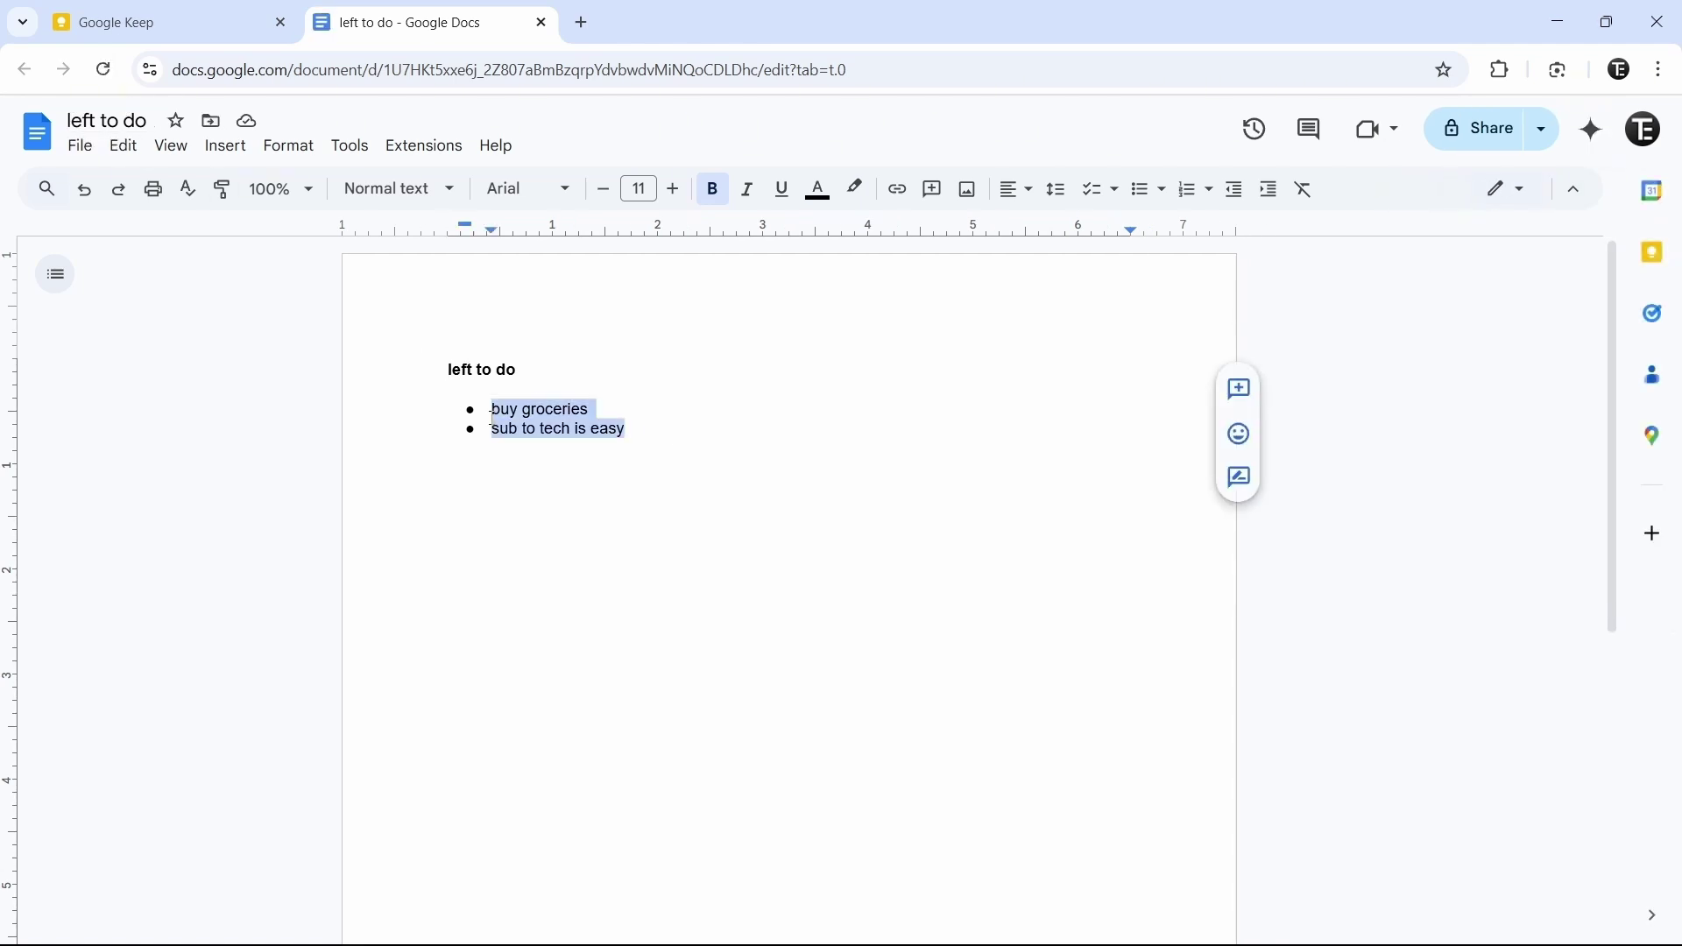
{"action": "left_click", "coordinate": [704, 436]}
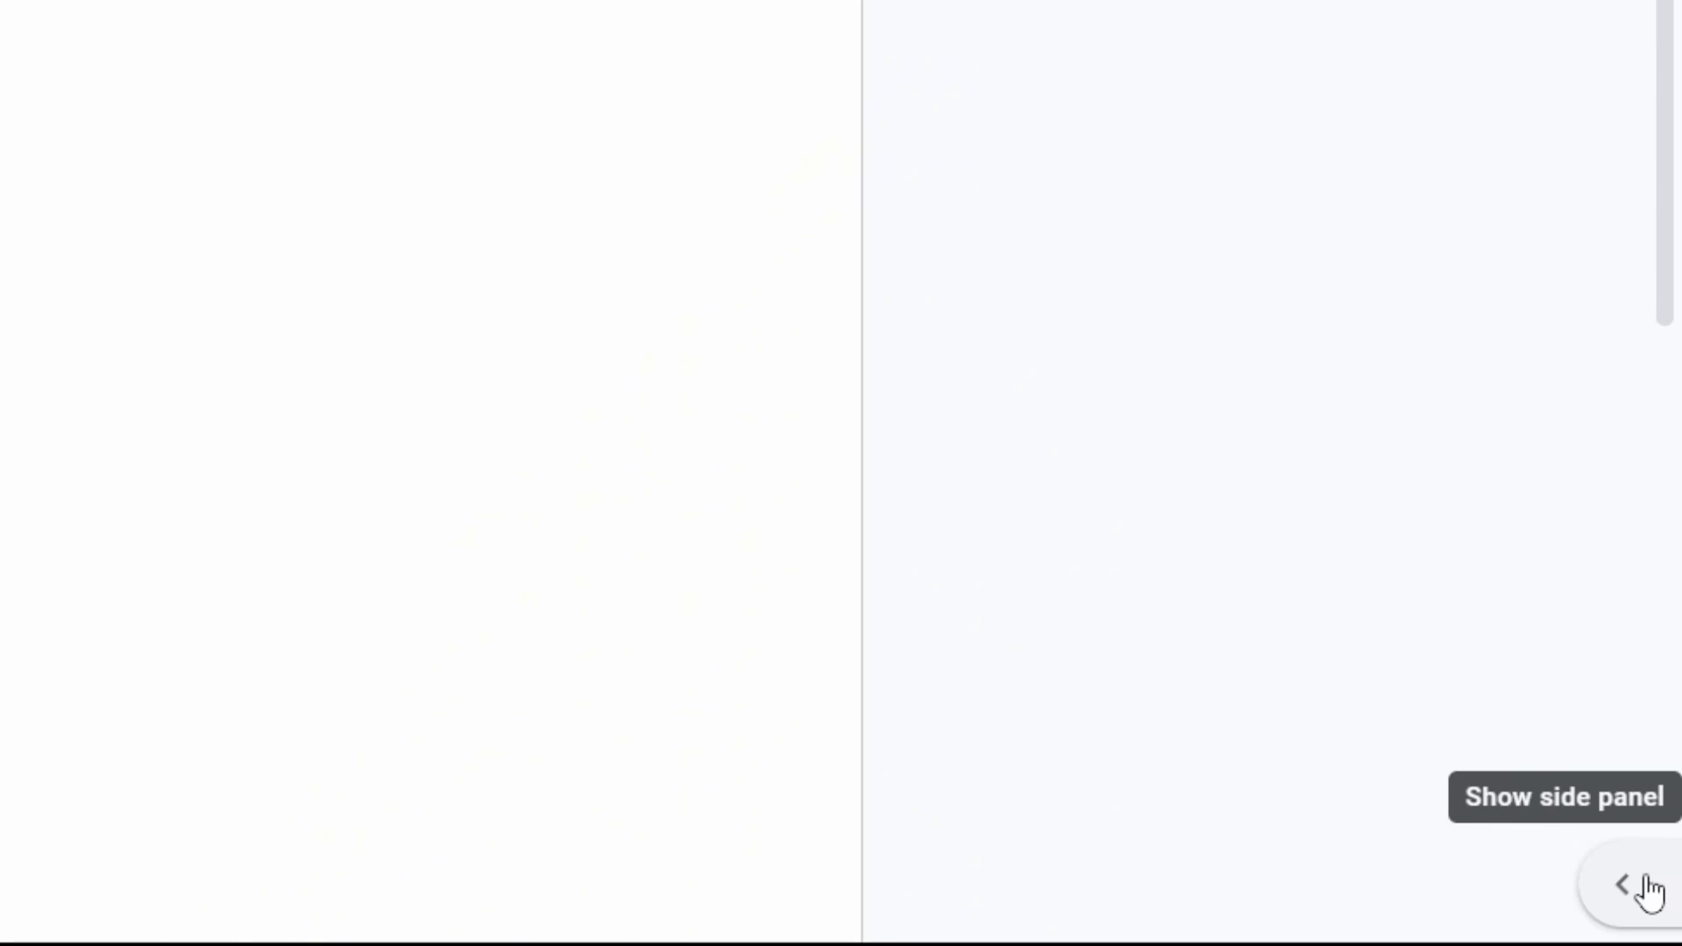
Show the Keep notes in the side panel beside the document and scroll through them
{"action": "left_click", "coordinate": [1640, 887]}
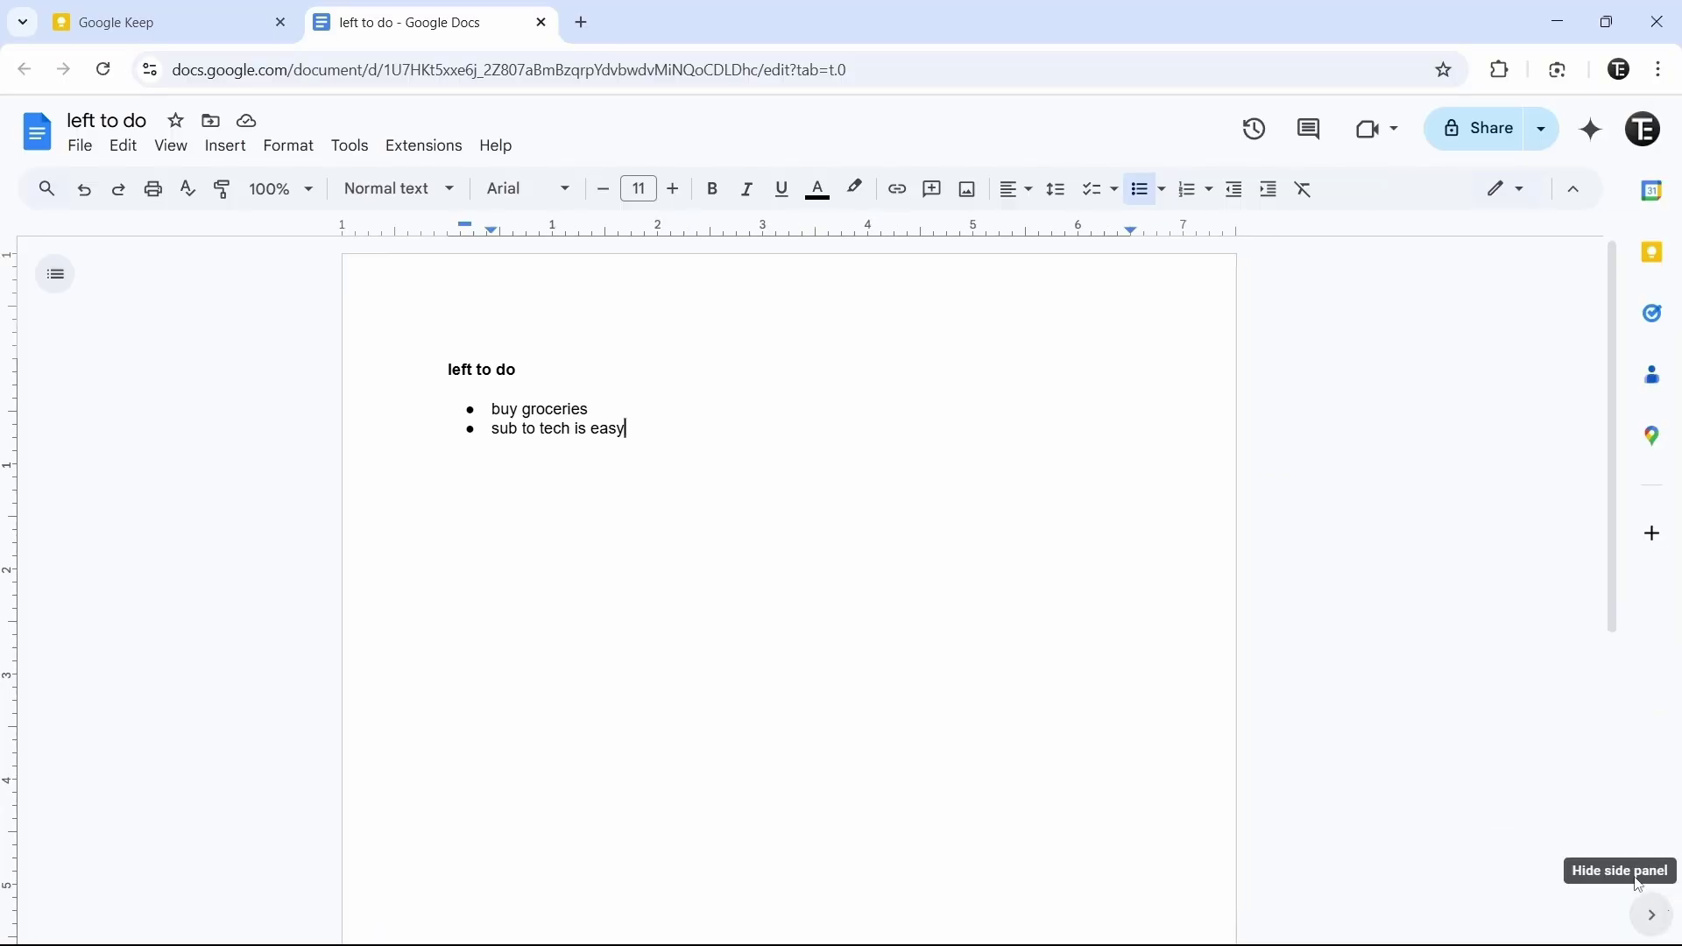
{"action": "left_click", "coordinate": [1660, 263]}
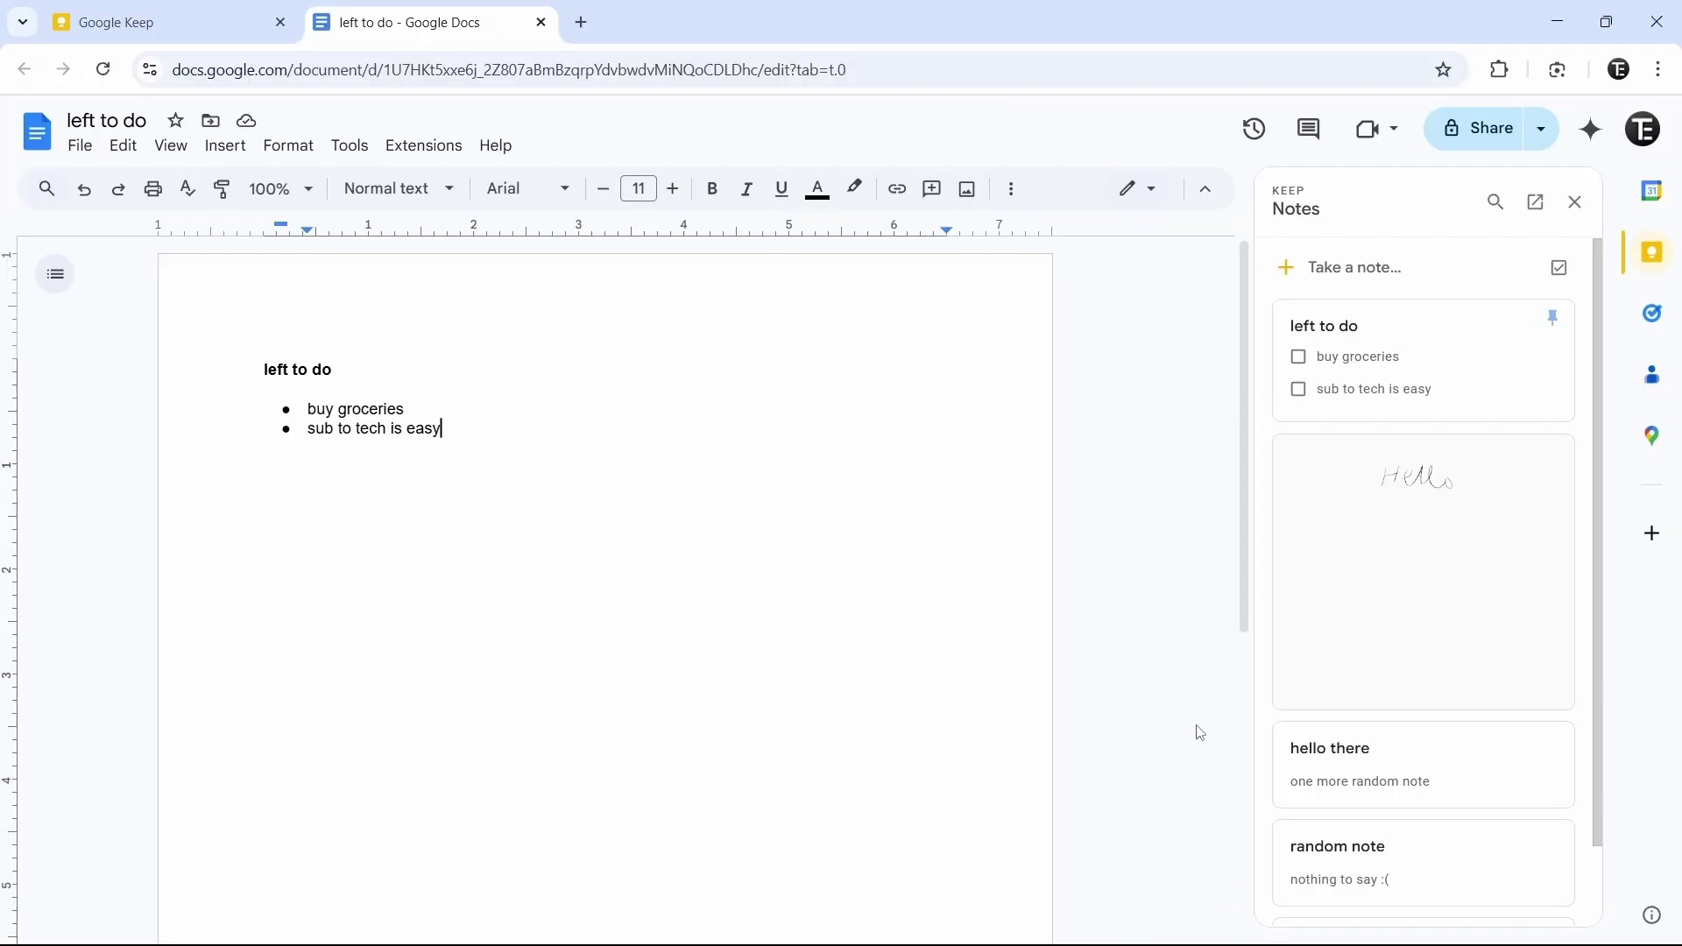
{"action": "scroll", "coordinate": [1355, 581], "scroll_direction": "down", "scroll_amount": 1}
{"action": "scroll", "coordinate": [1354, 582], "scroll_direction": "up", "scroll_amount": 1}
{"action": "key", "text": "ctrl+w"}
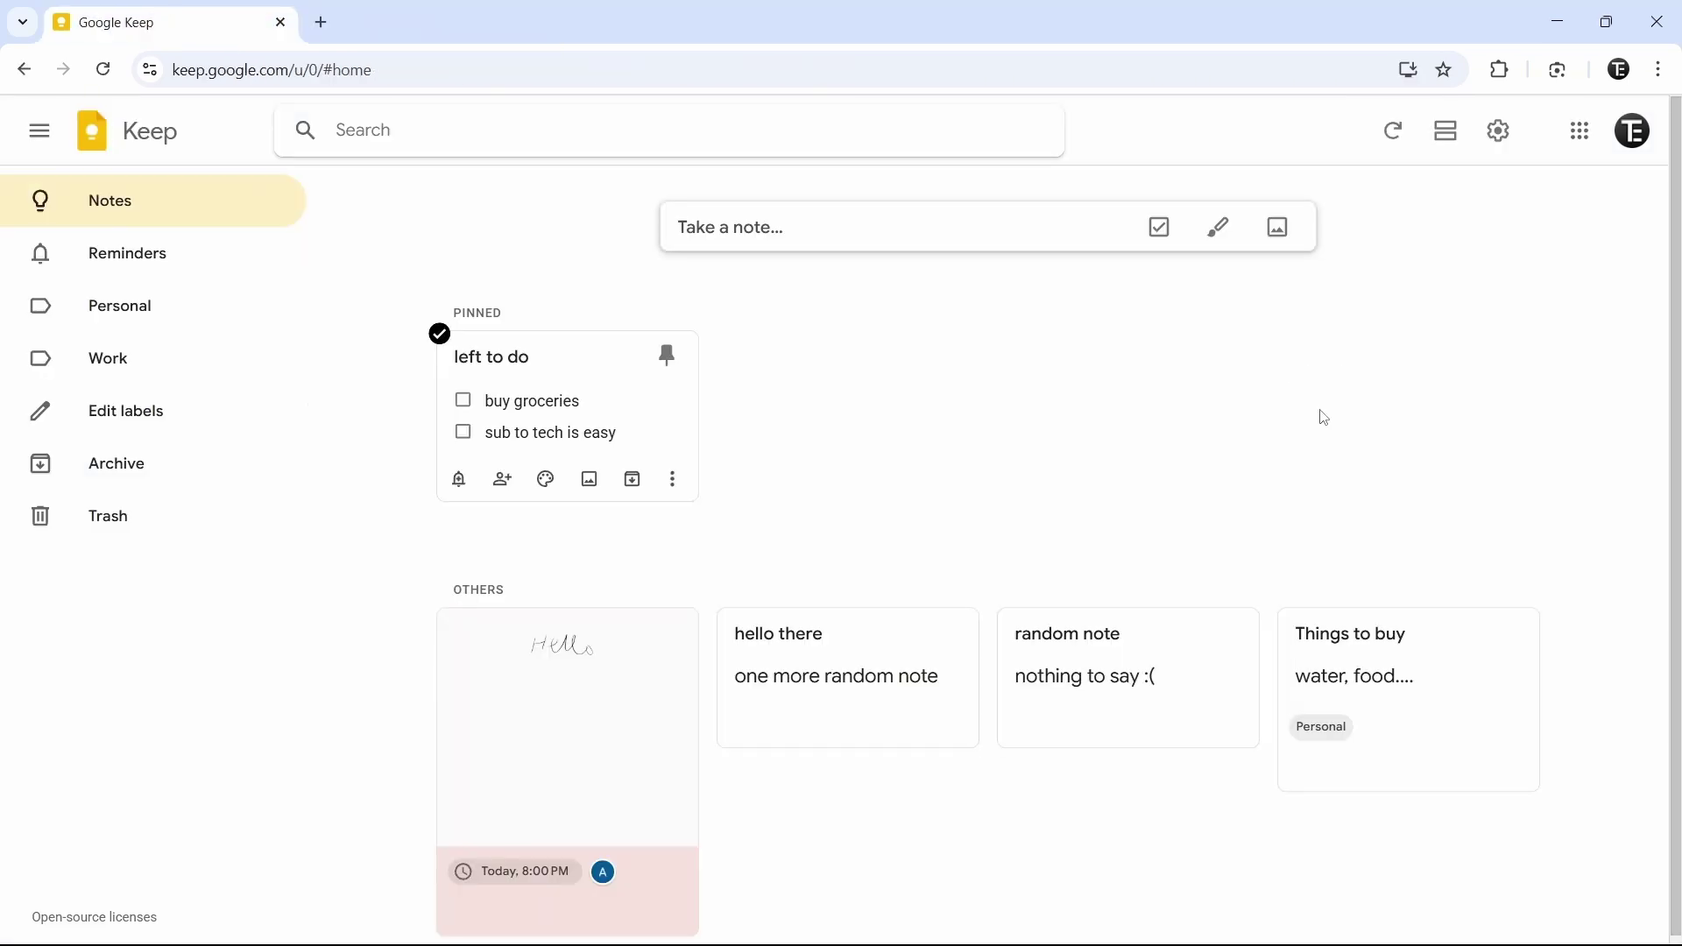